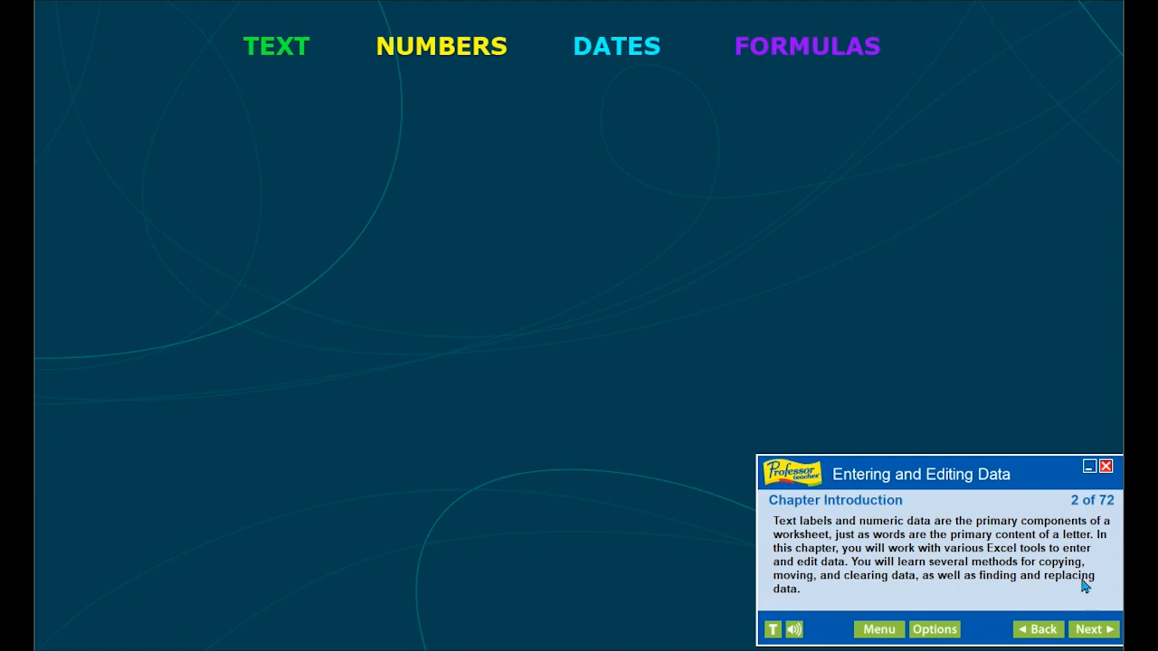
# Advance through the introductory lesson pages on text, numbers, dates and formulas to the first data entry exercise
pyautogui.click(1108, 628)
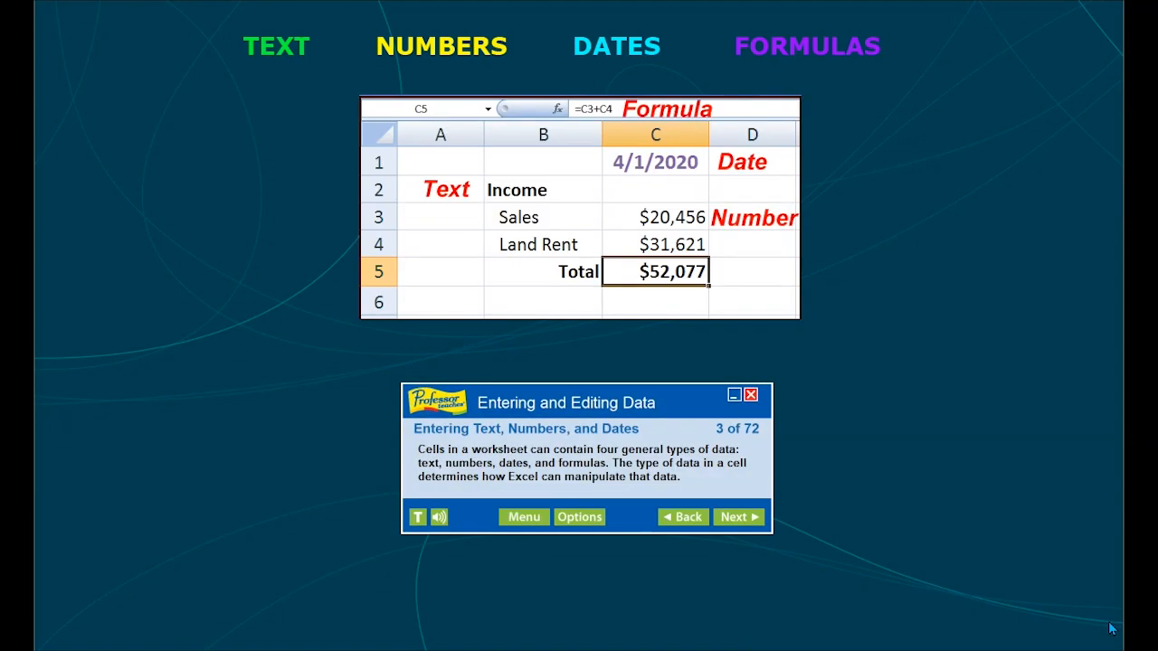
pyautogui.moveTo(574, 411); pyautogui.dragTo(916, 522)
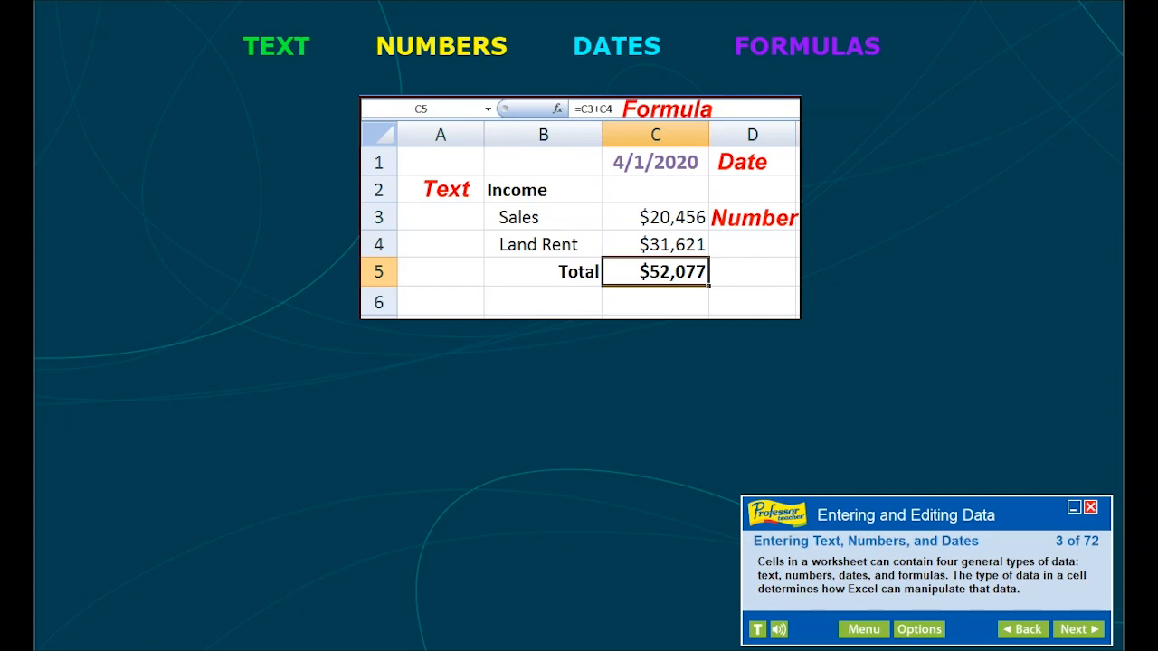
pyautogui.click(1075, 630)
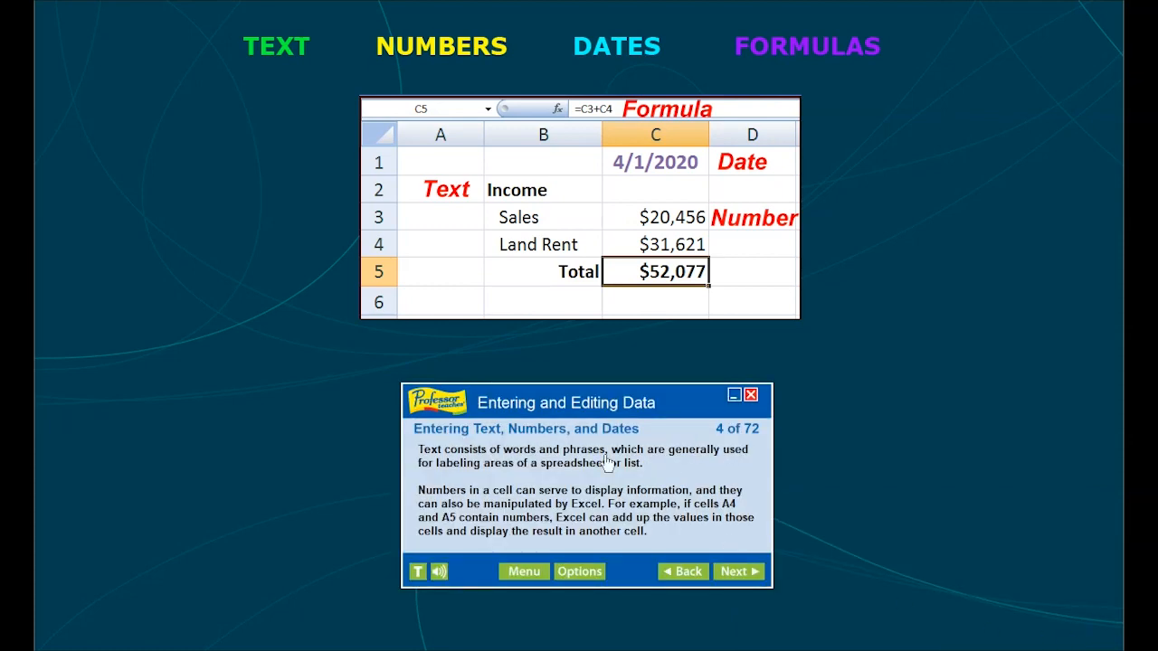
pyautogui.click(736, 579)
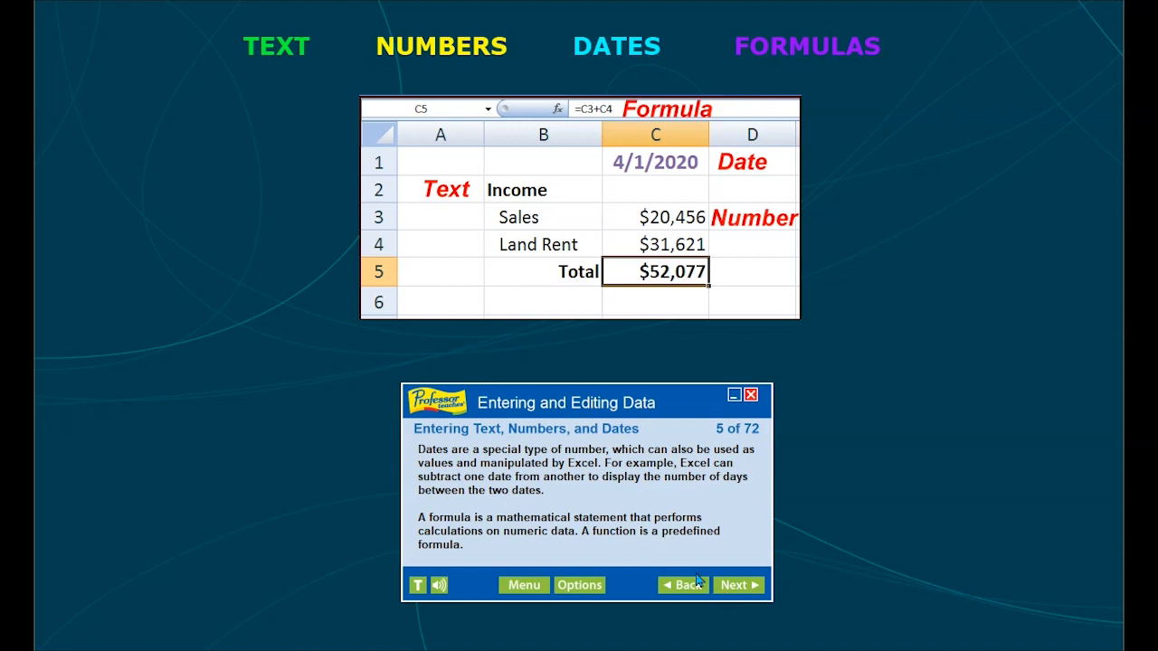
pyautogui.click(733, 590)
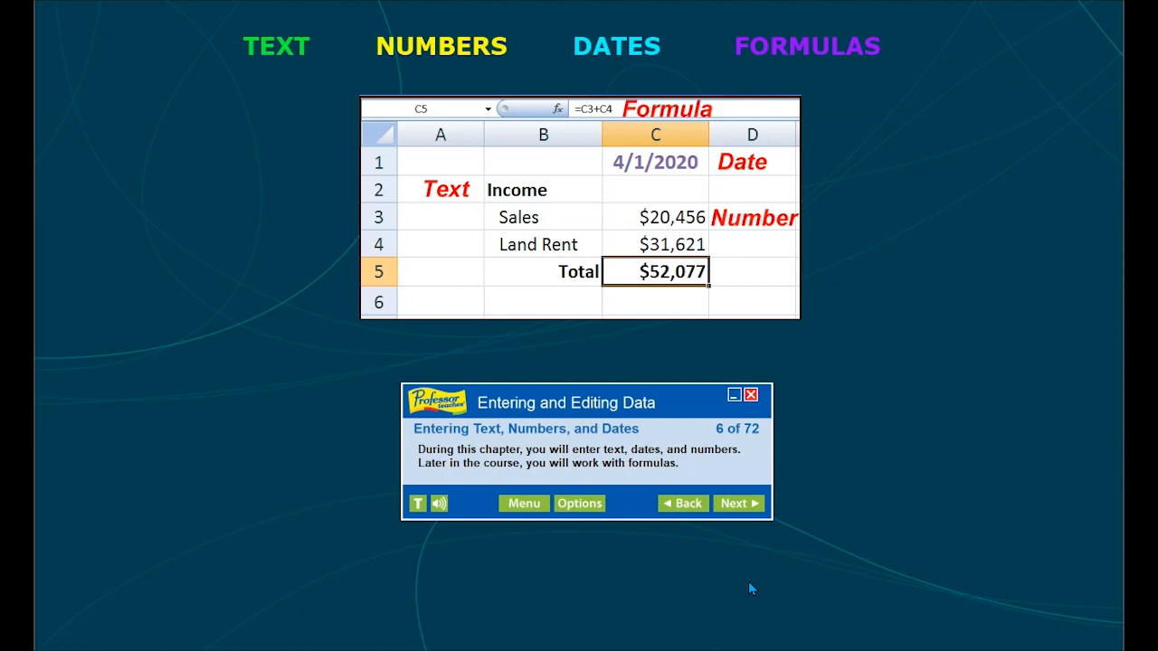
pyautogui.click(740, 511)
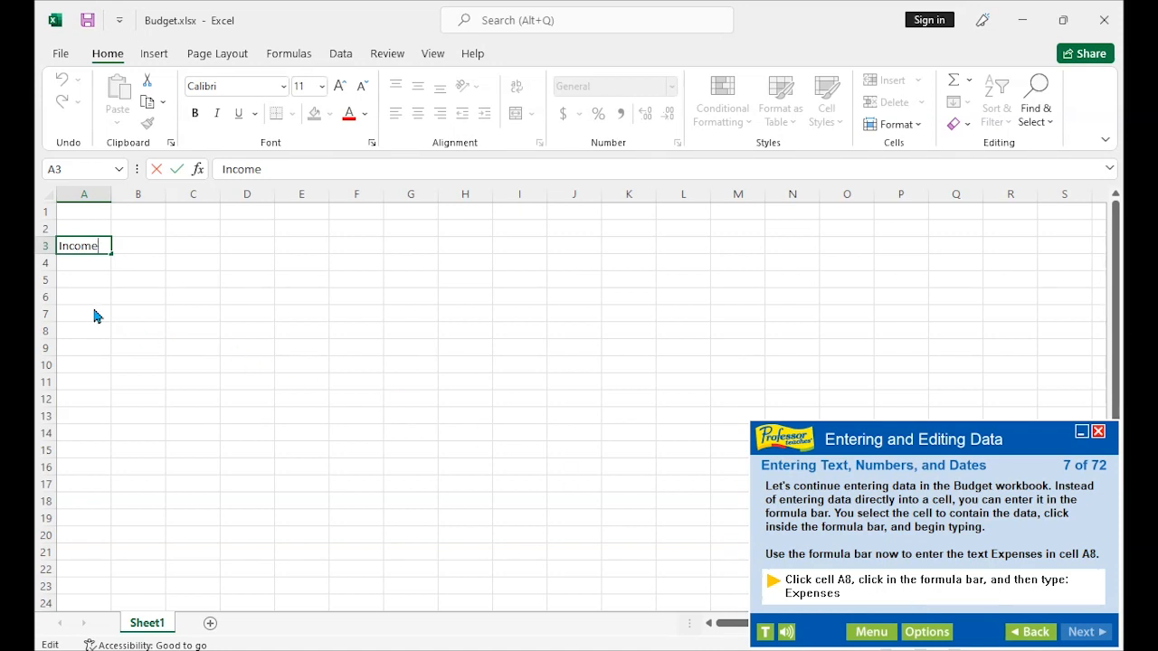
# Enter the label Expenses in cell A8 and commit the entry, continuing past the lesson's explanation page
pyautogui.click(83, 335)
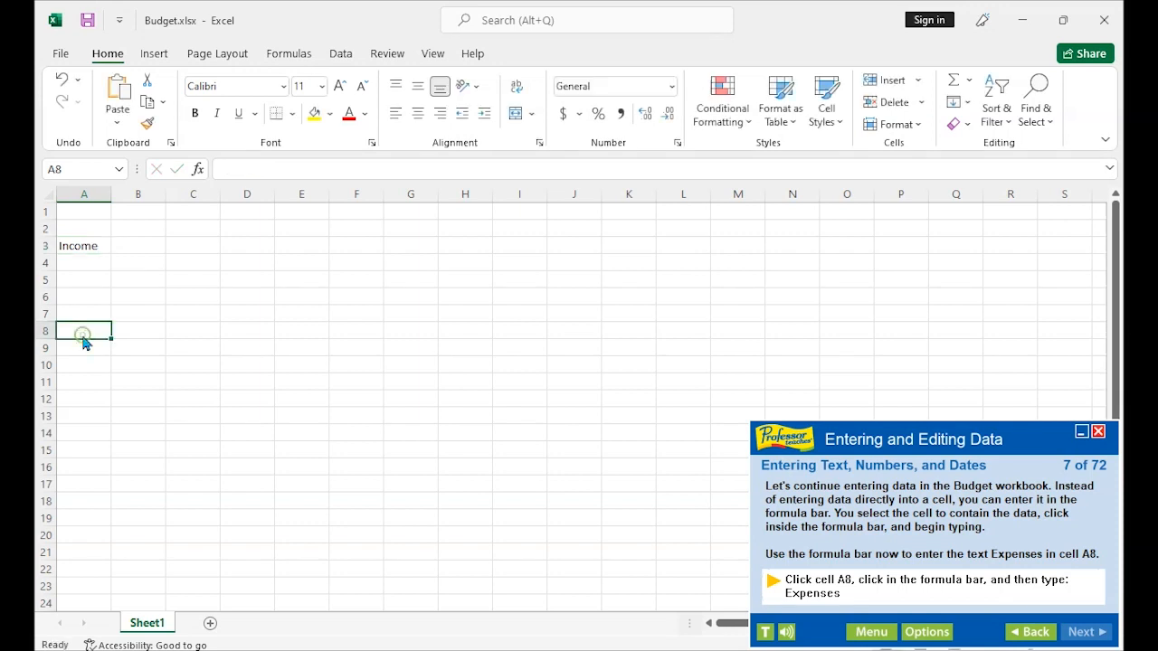
pyautogui.click(233, 173)
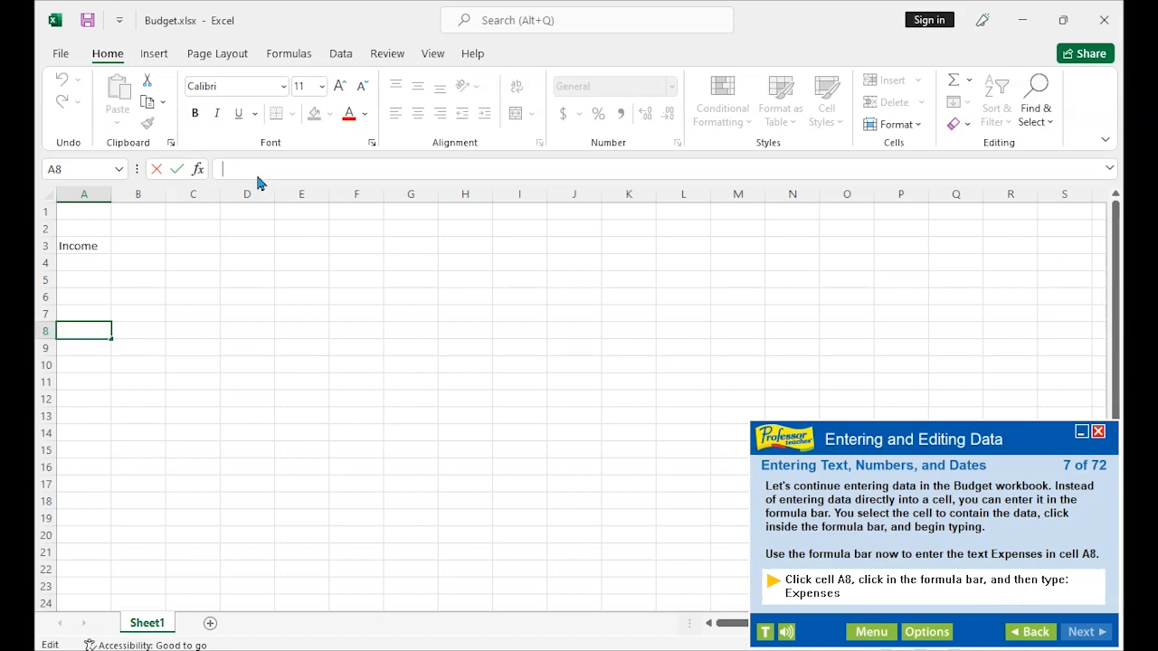
pyautogui.write('Expenses')
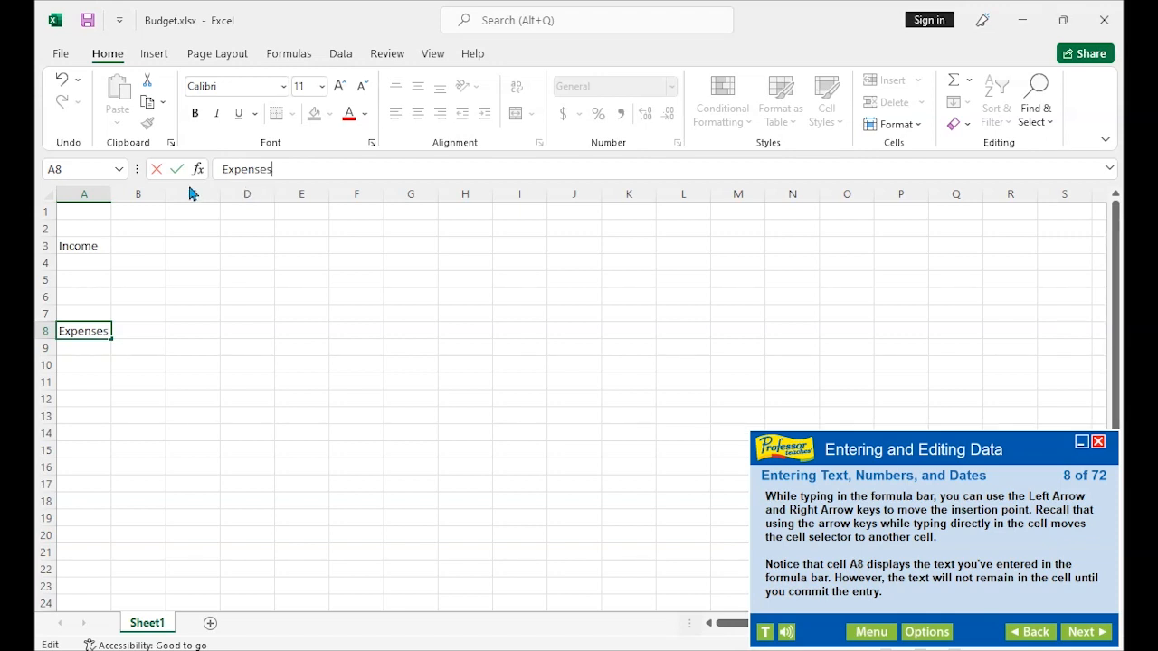
pyautogui.click(1099, 635)
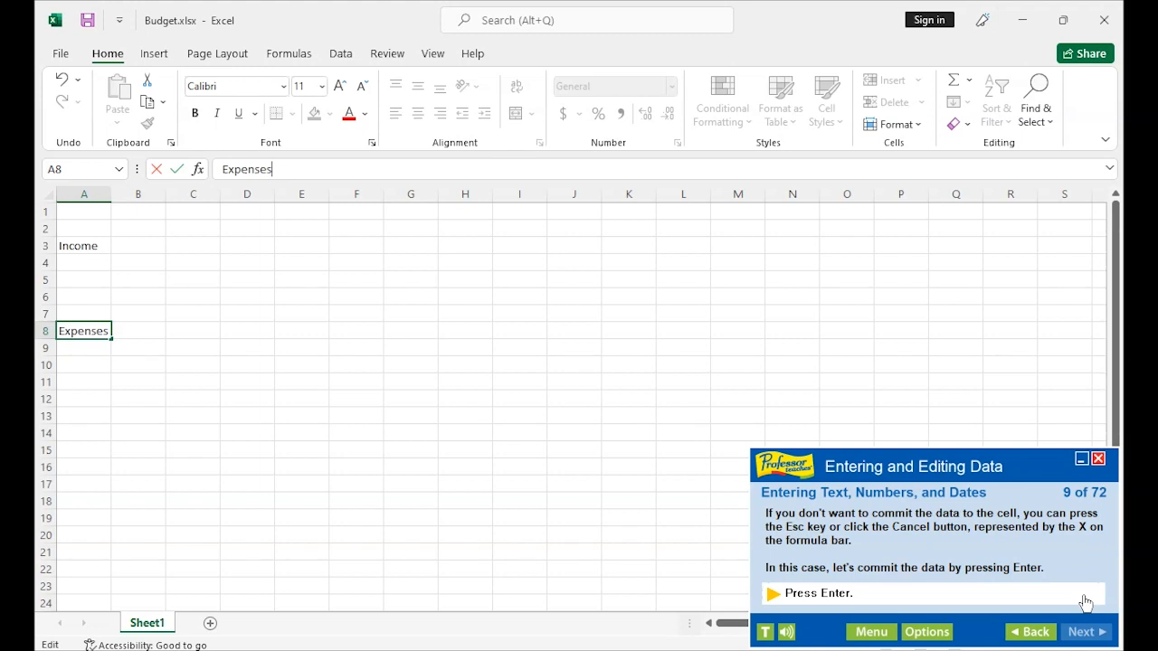
pyautogui.press('Return')
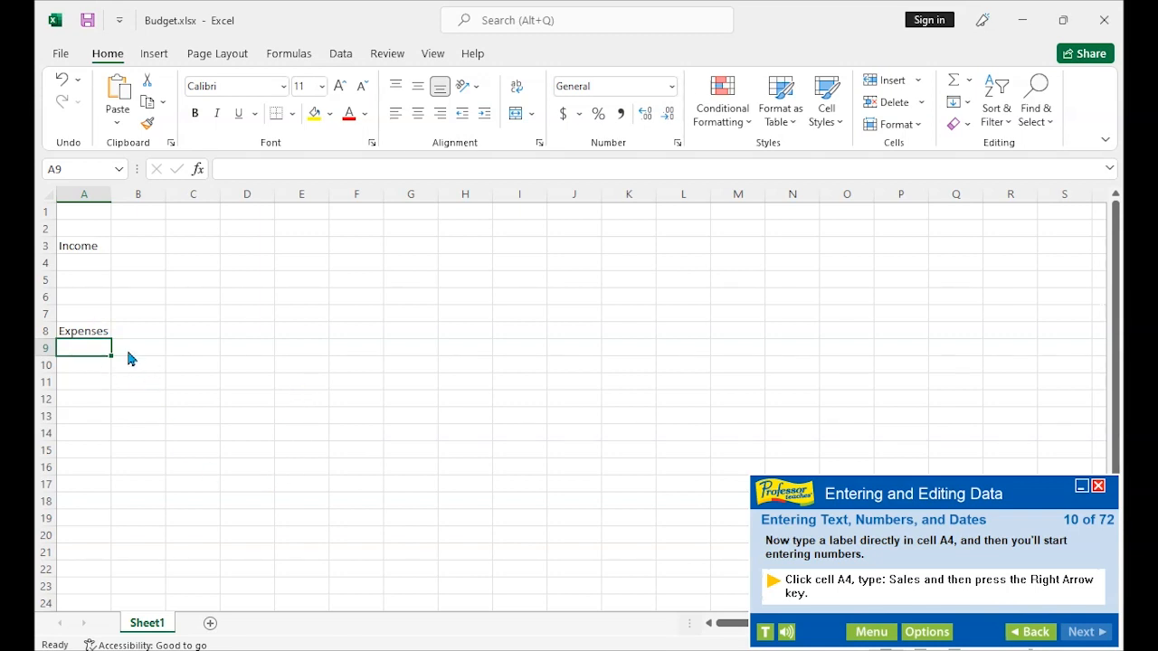
# Enter the label Sales in cell A4 and move the selection to cell B4
pyautogui.click(83, 265)
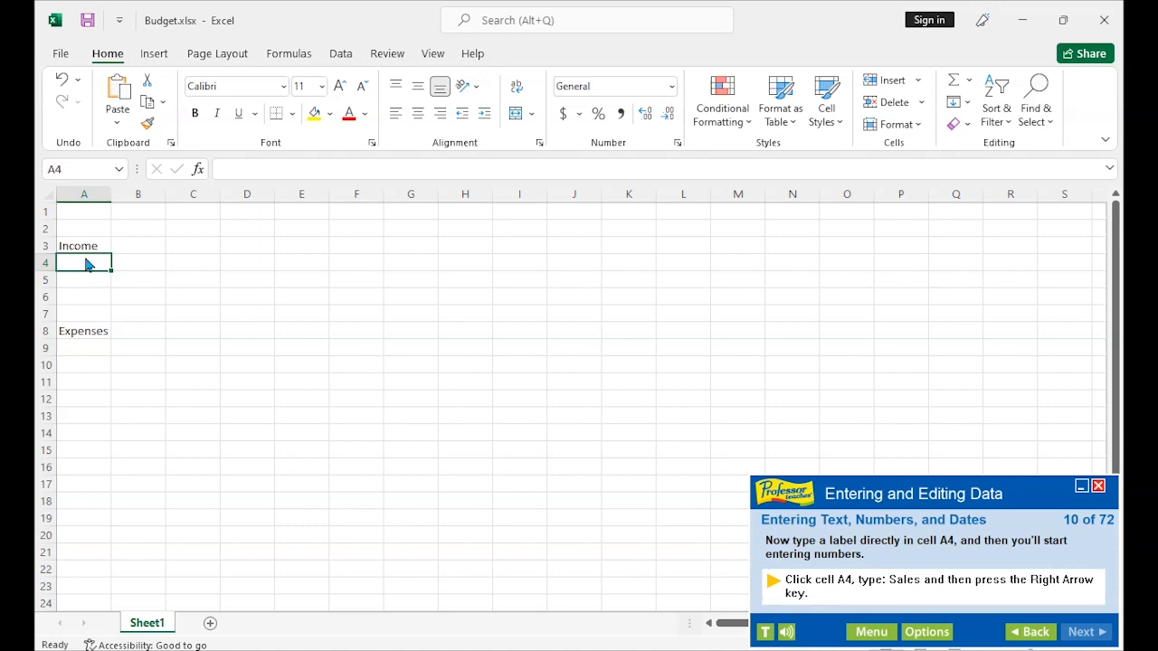
pyautogui.write('Sa')
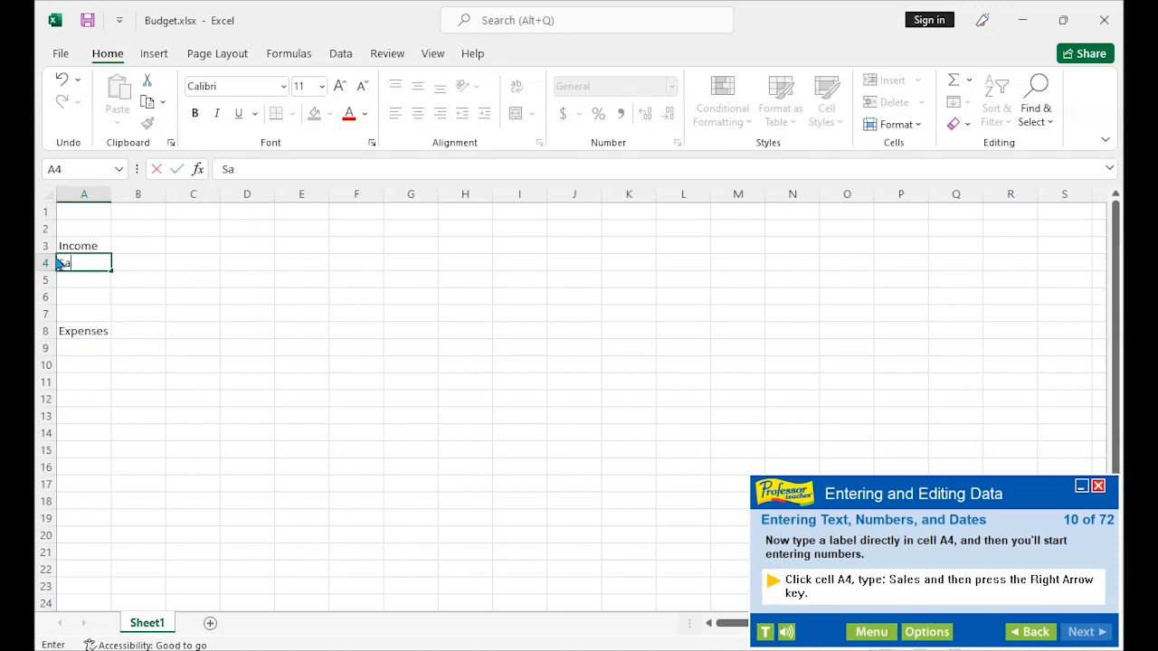
pyautogui.write('les')
pyautogui.press('Return')
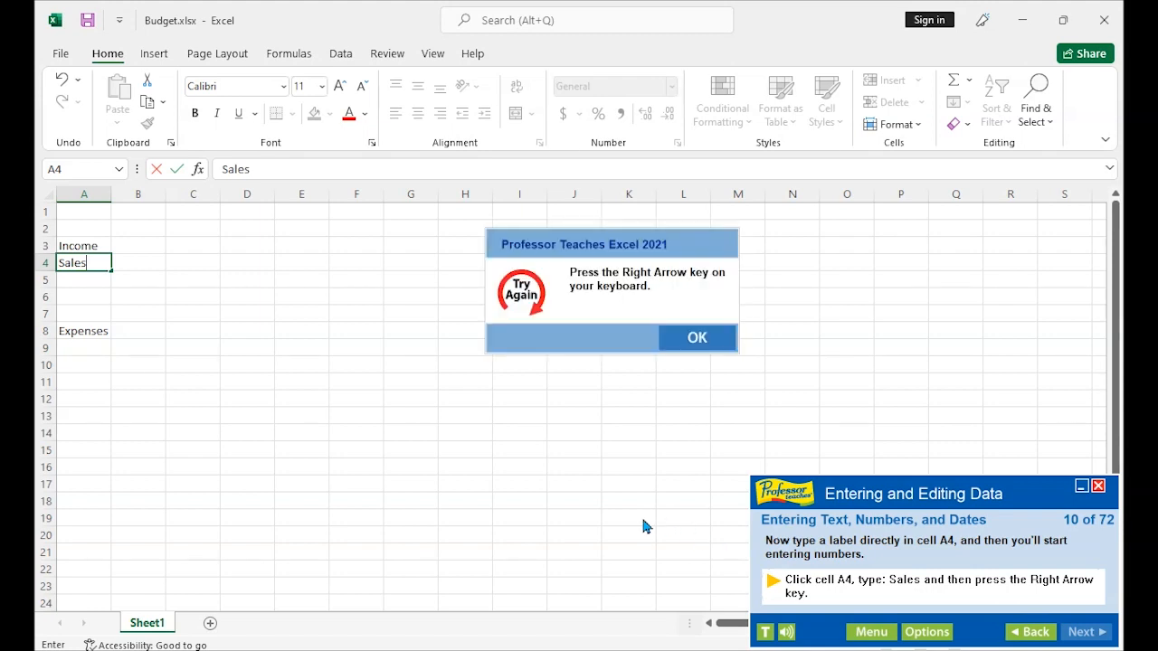
pyautogui.click(710, 351)
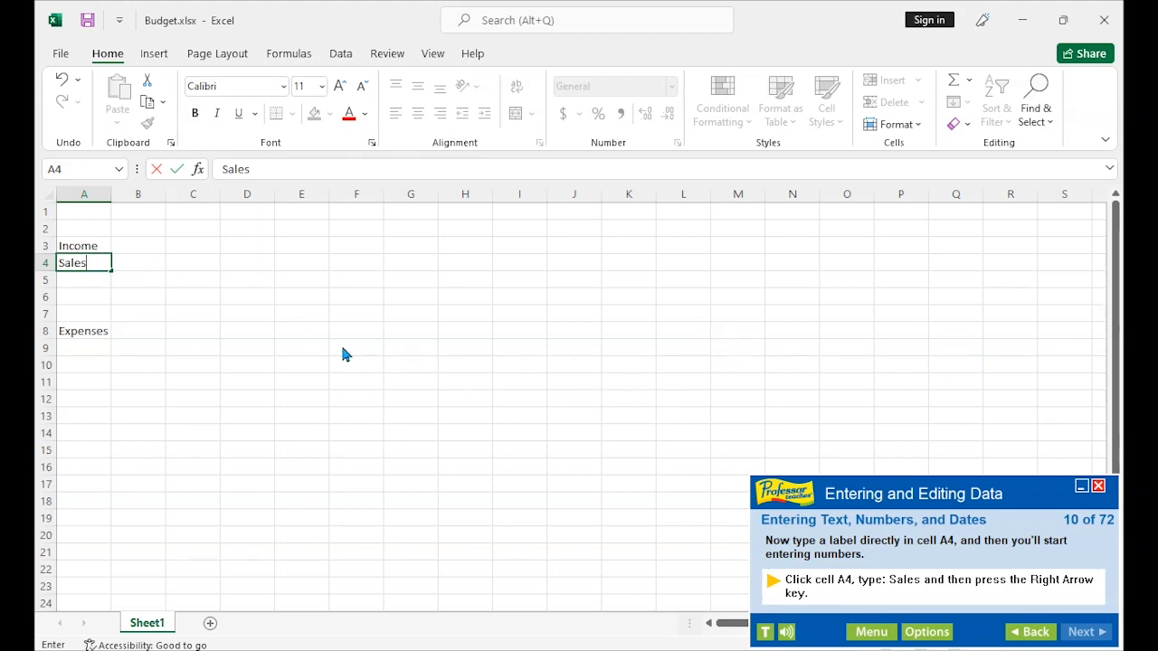
pyautogui.click(135, 264)
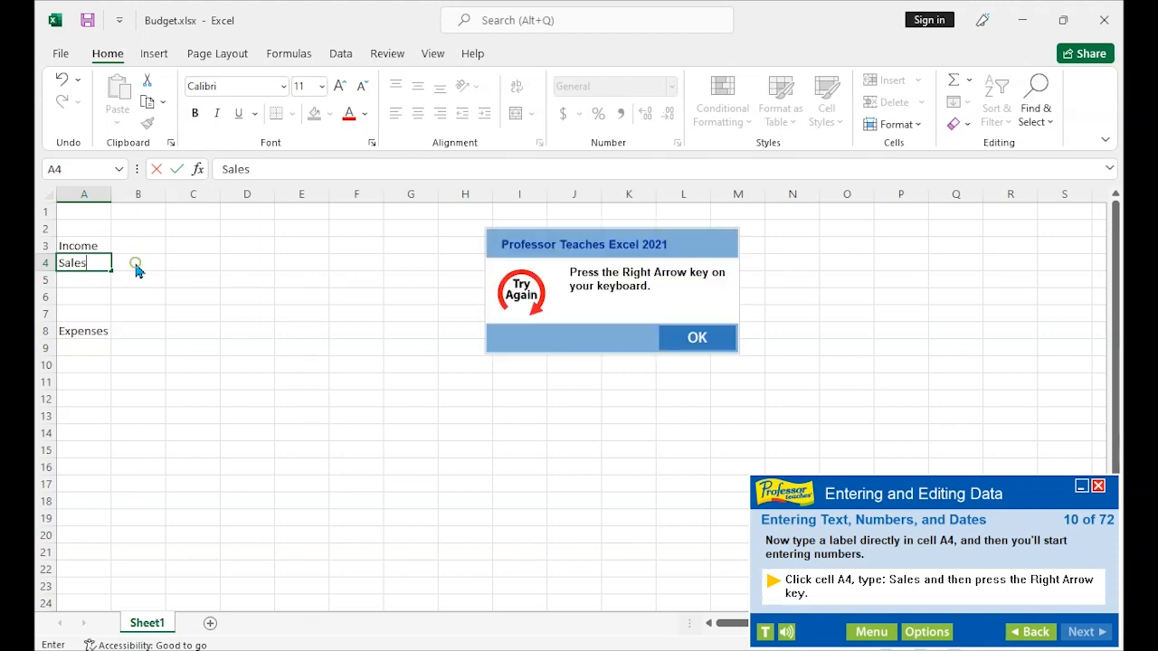
pyautogui.click(690, 339)
pyautogui.press('Right')
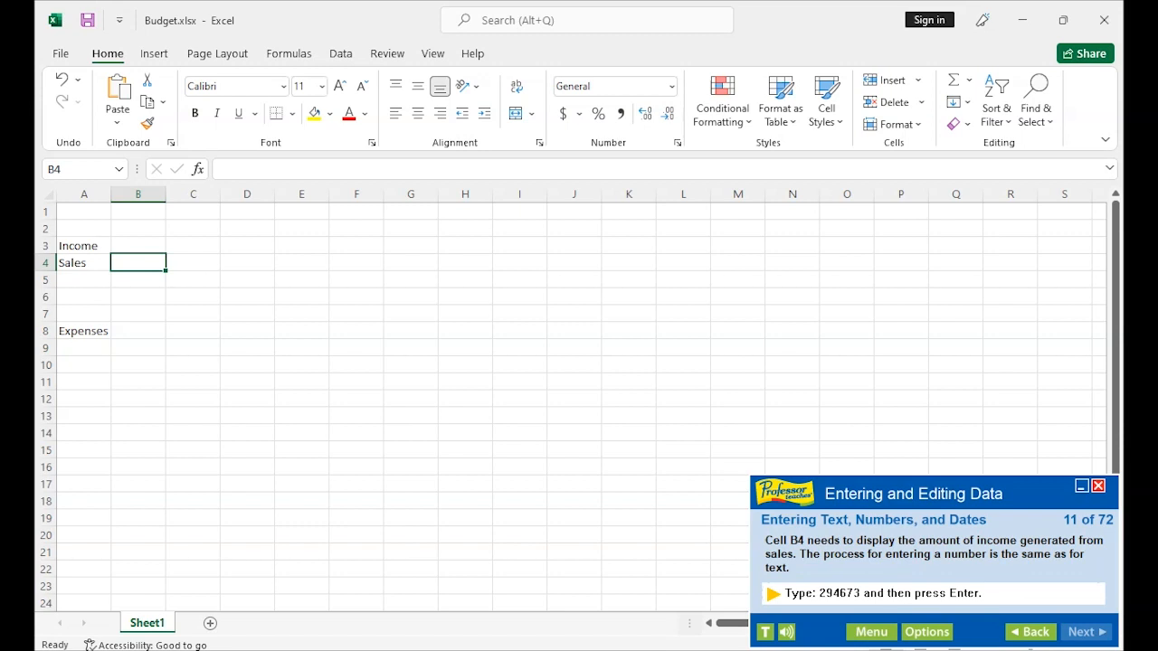
# Enter the sales income 294673 in cell B4 and continue the lesson to the date exercise
pyautogui.write('29')
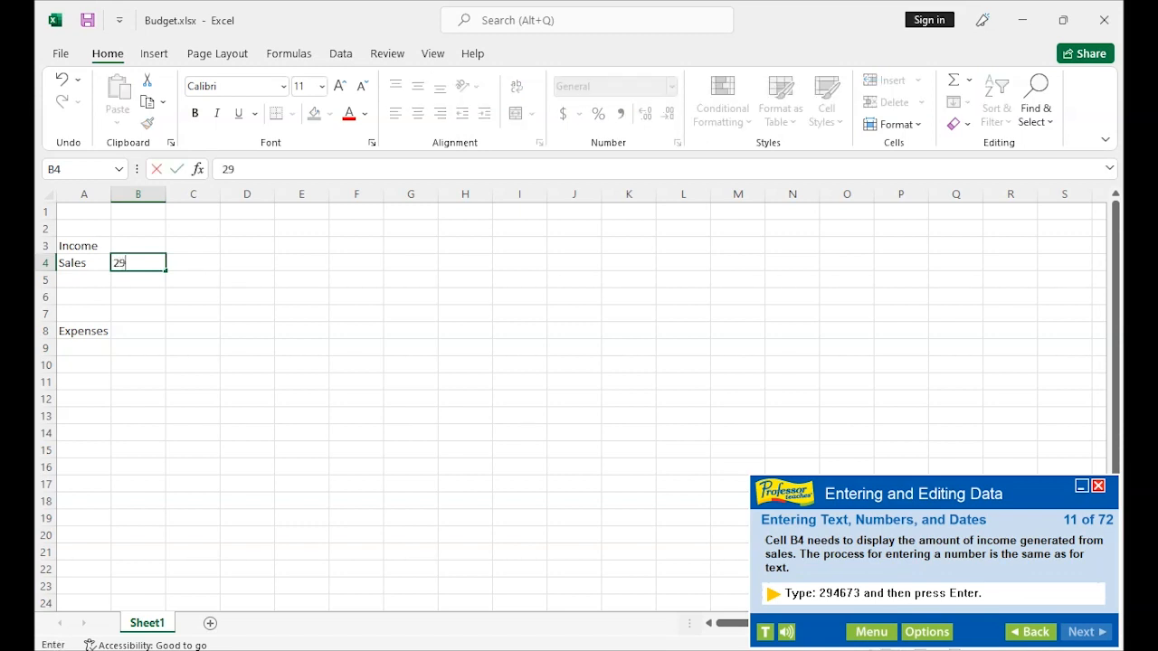
pyautogui.write('4673')
pyautogui.press('Return')
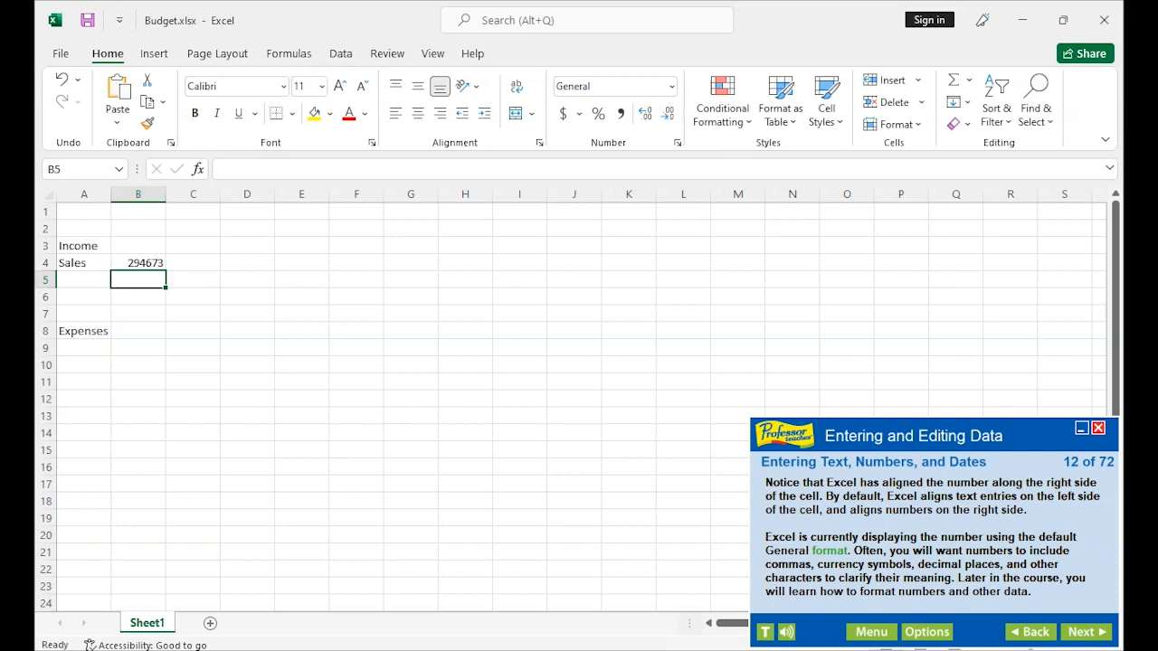
pyautogui.click(1088, 638)
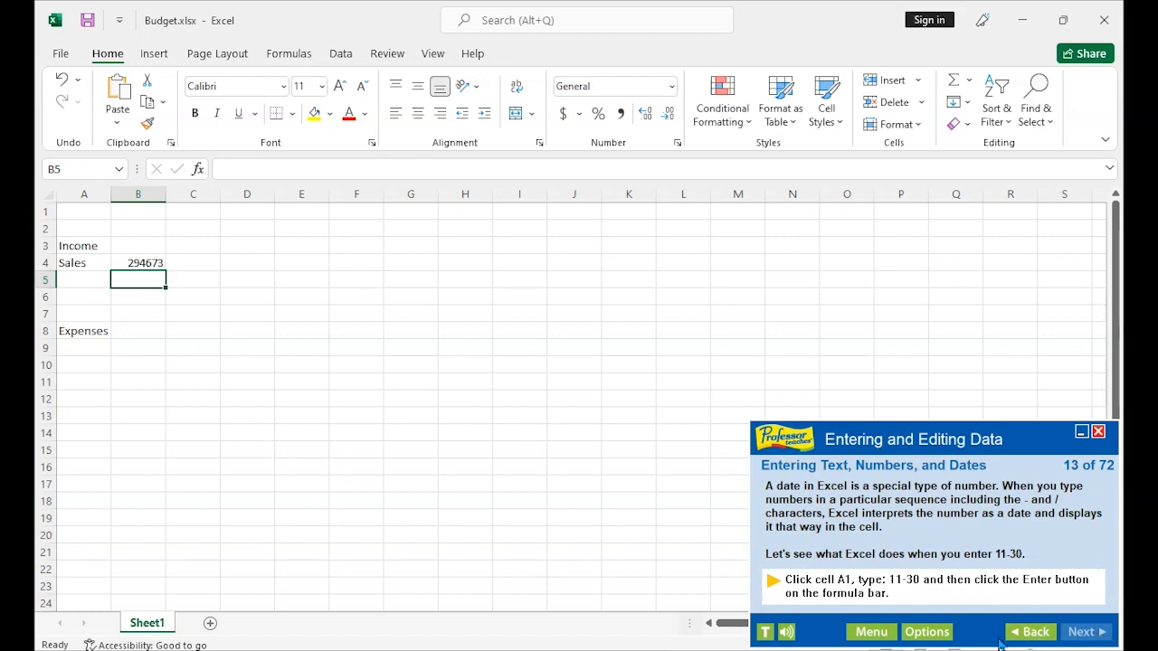
# Enter the date 11-30 in cell A1, commit it, and advance the lesson to the Editing Data section
pyautogui.click(84, 216)
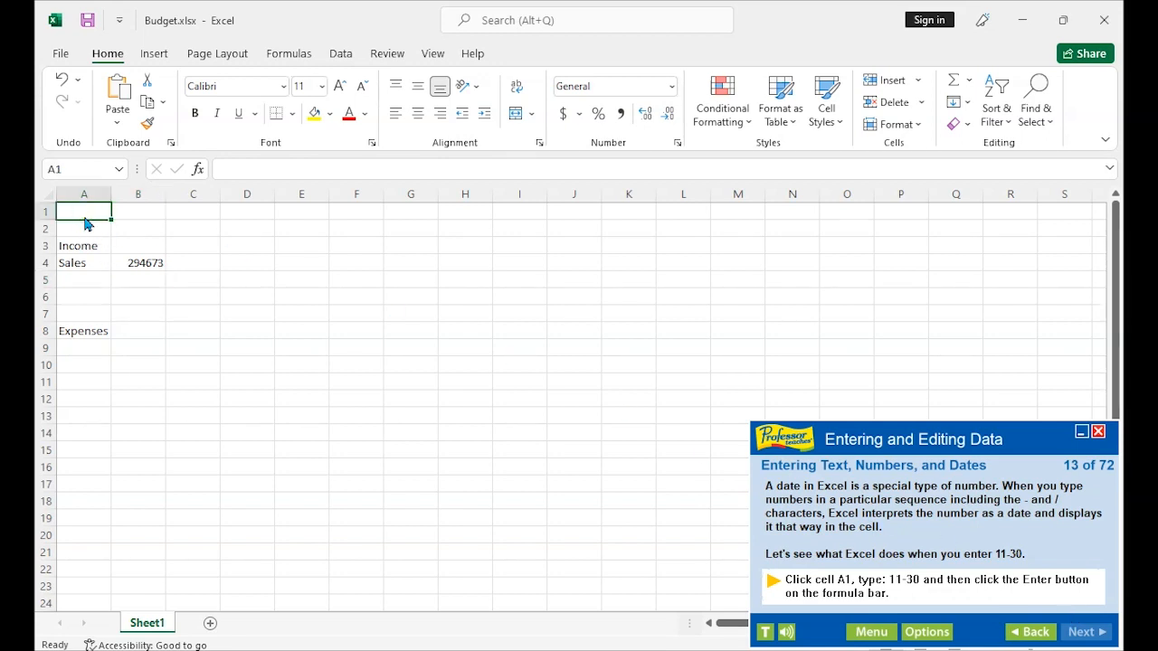
pyautogui.write('11')
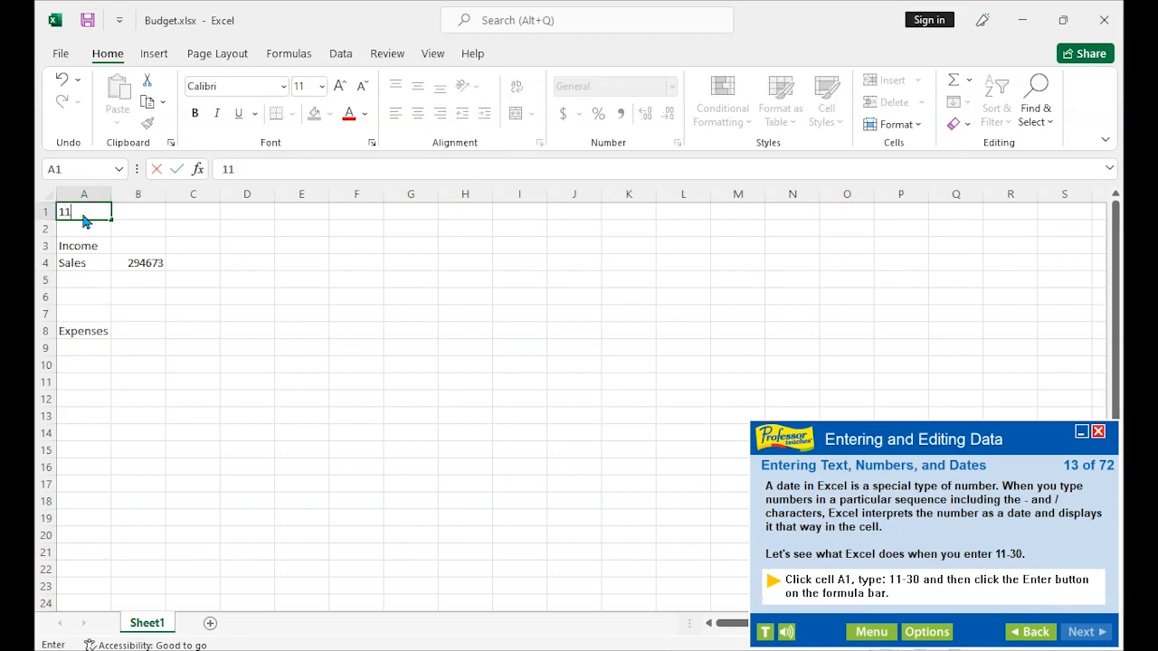
pyautogui.write('-30')
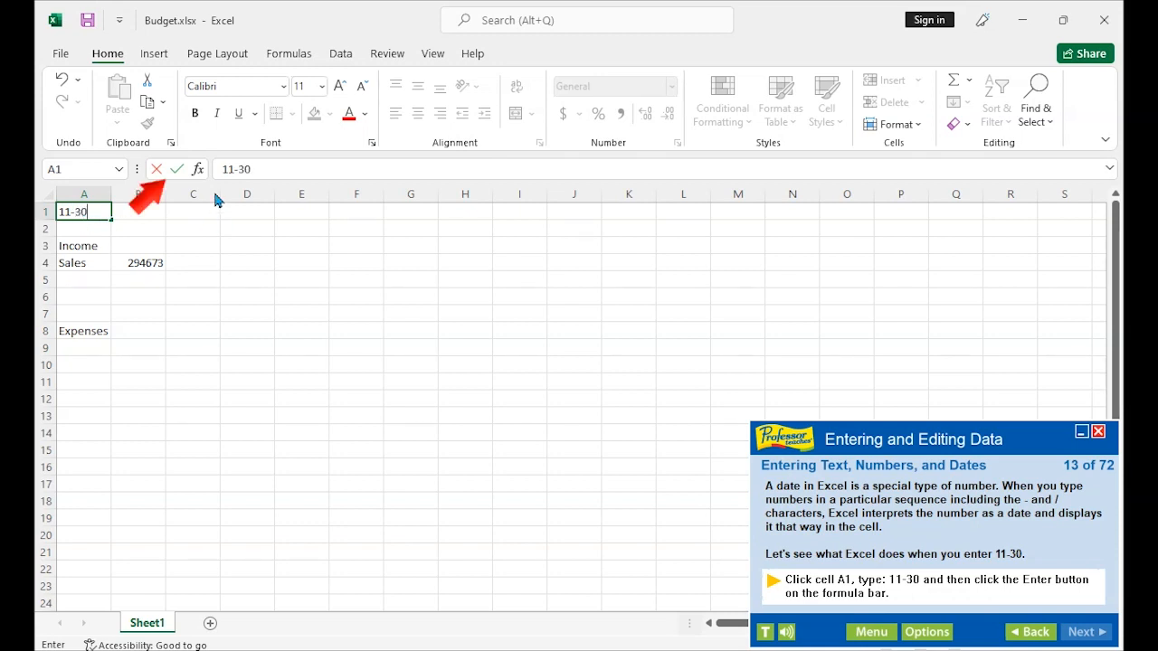
pyautogui.click(180, 178)
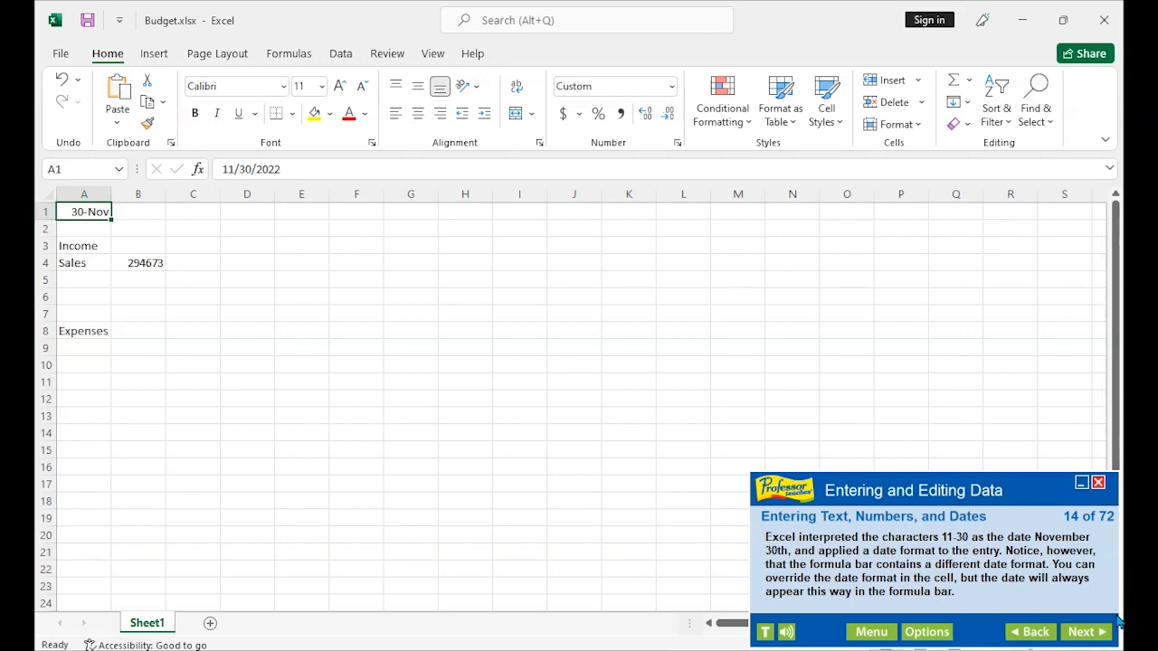
pyautogui.click(1094, 640)
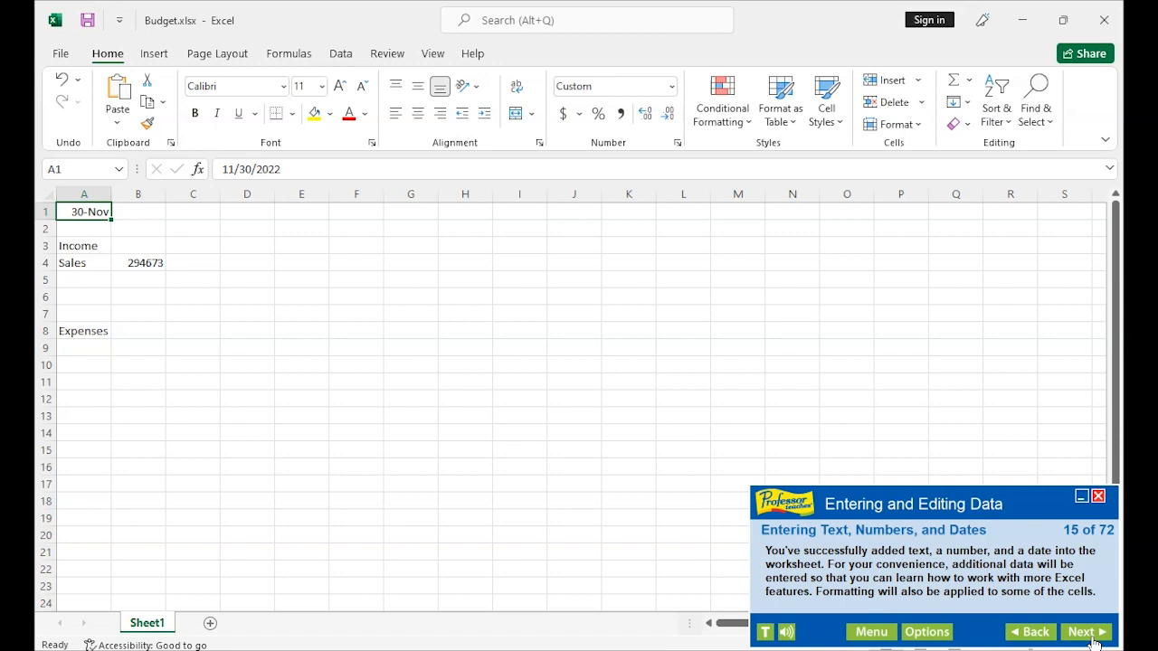
pyautogui.click(1093, 641)
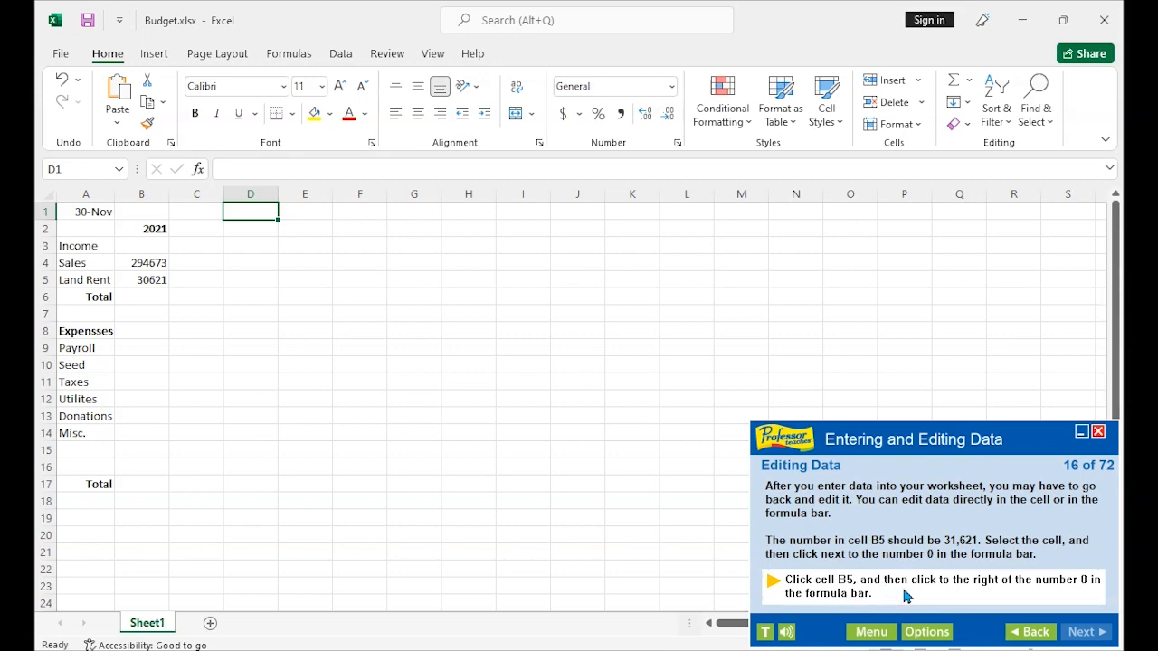
# Correct the Land Rent amount in cell B5 to 31621 by replacing its second digit with 1
pyautogui.click(147, 283)
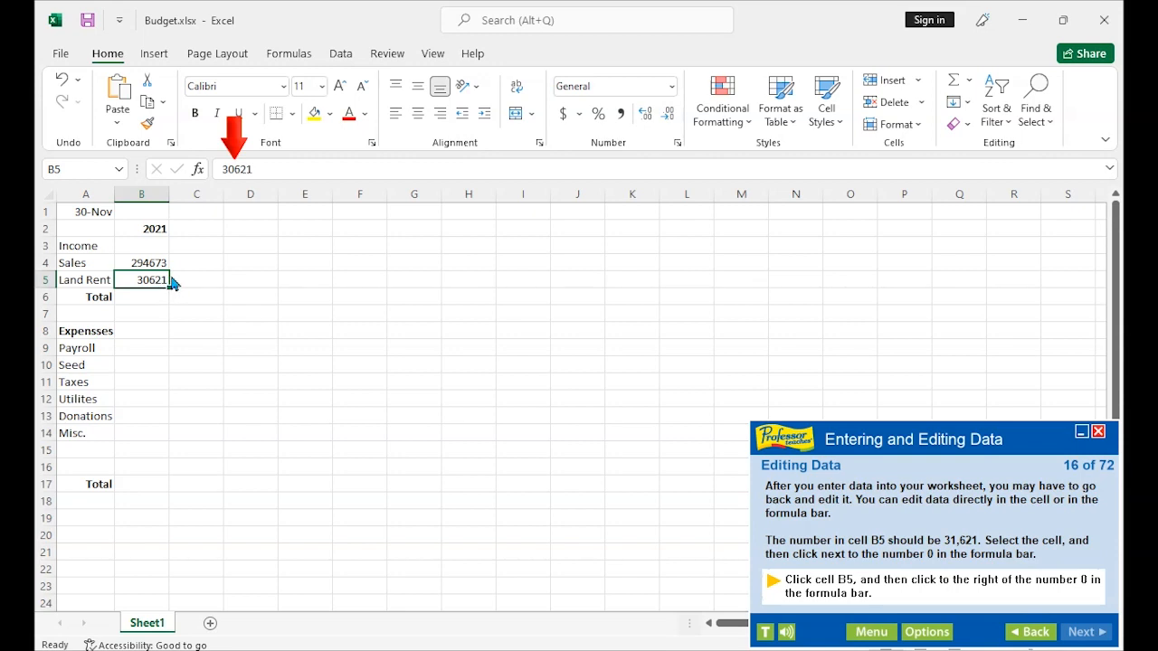
pyautogui.click(234, 169)
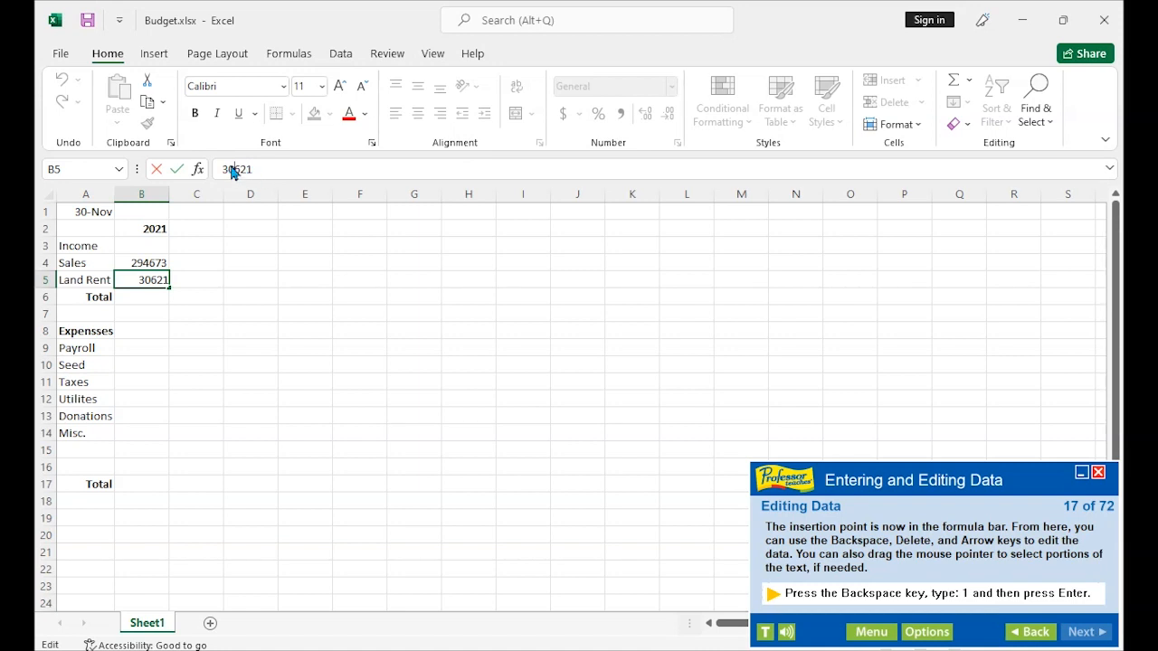
pyautogui.click(226, 168)
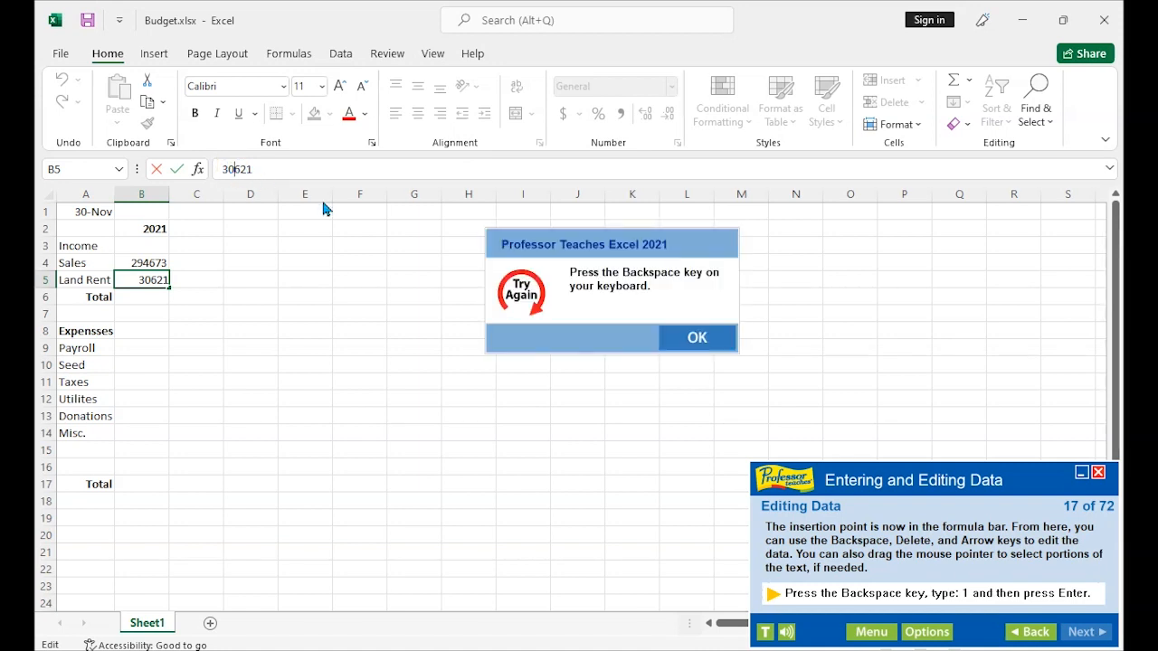
pyautogui.click(669, 347)
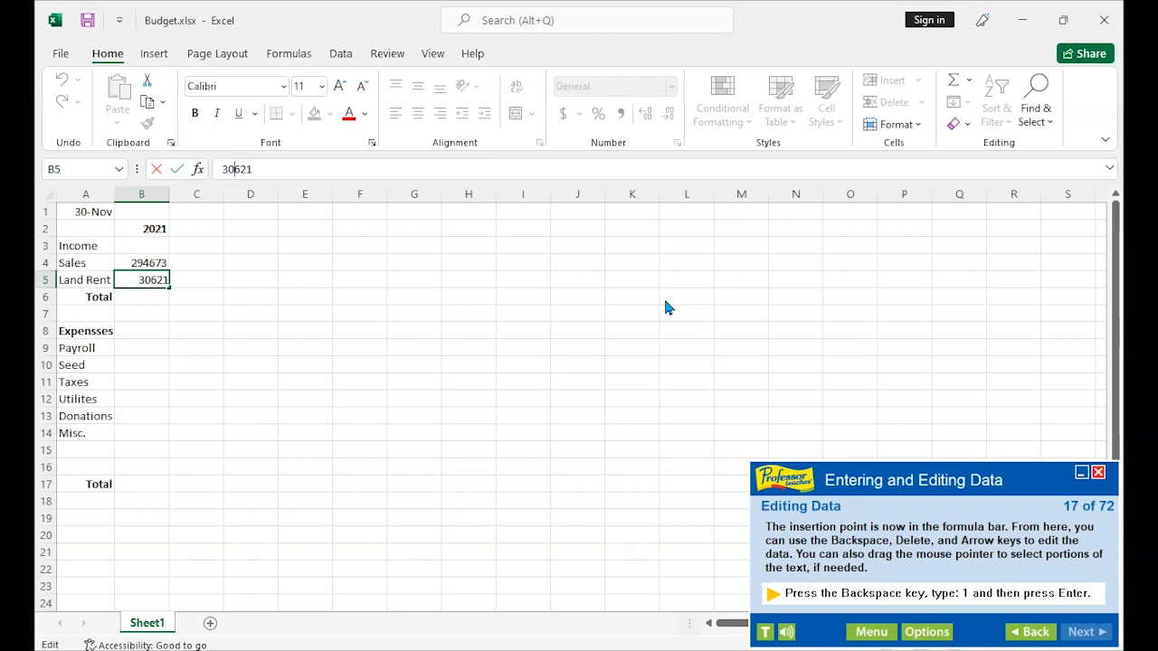
pyautogui.press('BackSpace')
pyautogui.write('1')
pyautogui.press('Return')
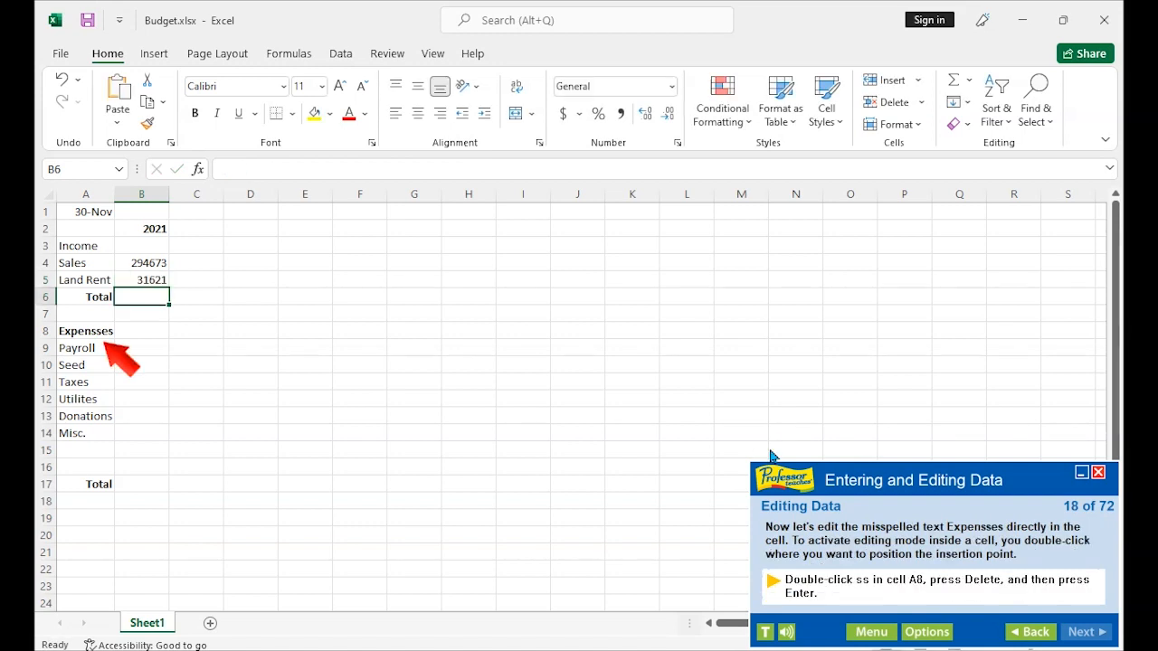
# Correct the misspelled heading in cell A8 to Expenses by deleting the extra s directly in the cell, and commit it
pyautogui.doubleClick(140, 329)
pyautogui.click(683, 341)
pyautogui.doubleClick(97, 332)
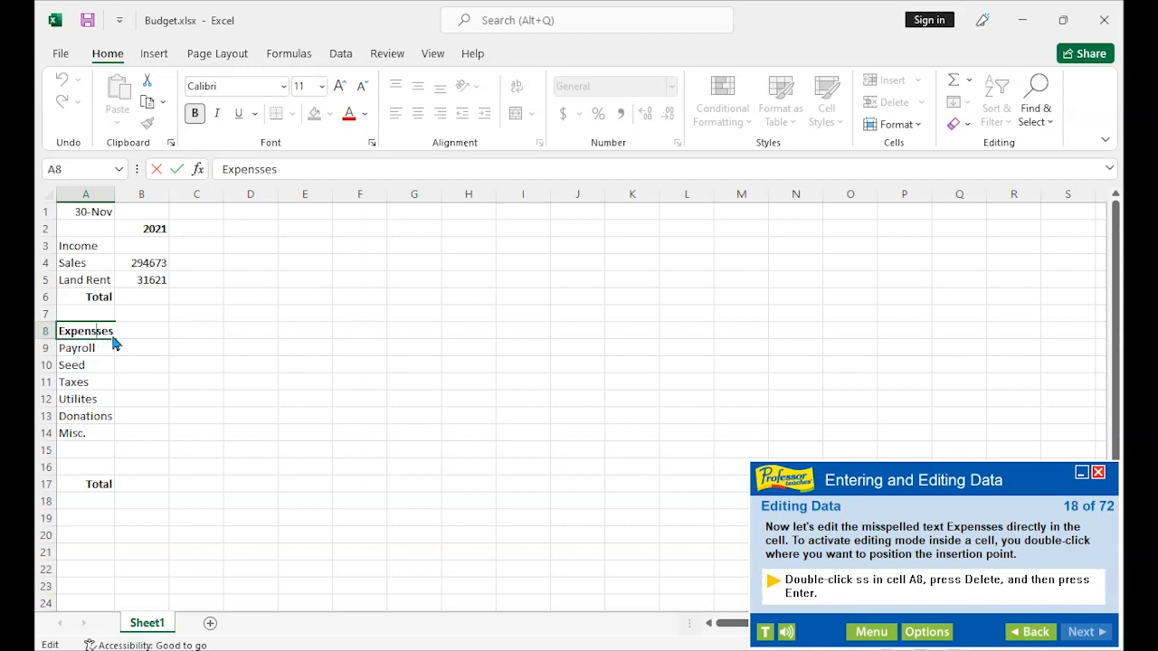
pyautogui.press('BackSpace')
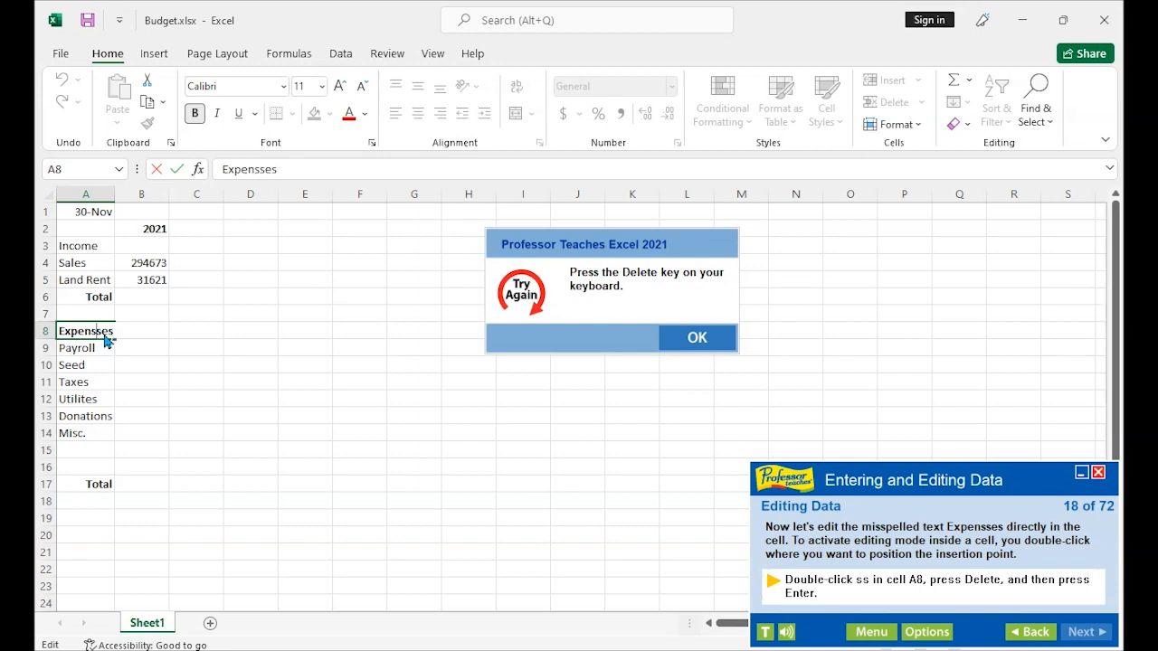
pyautogui.click(691, 338)
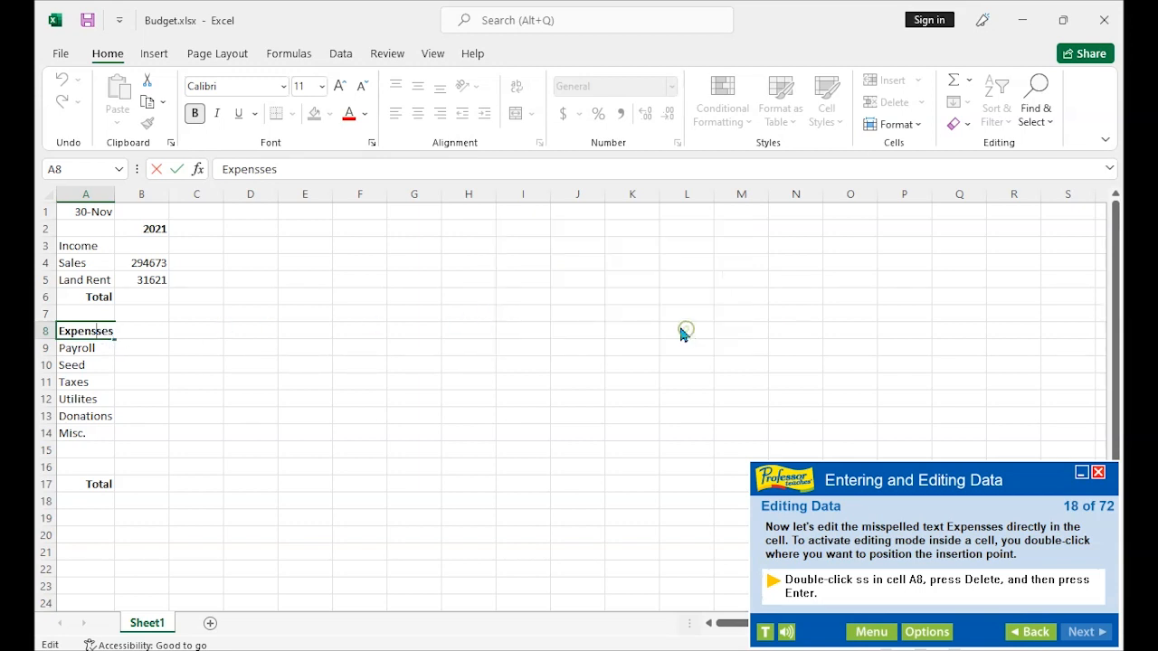
pyautogui.click(93, 334)
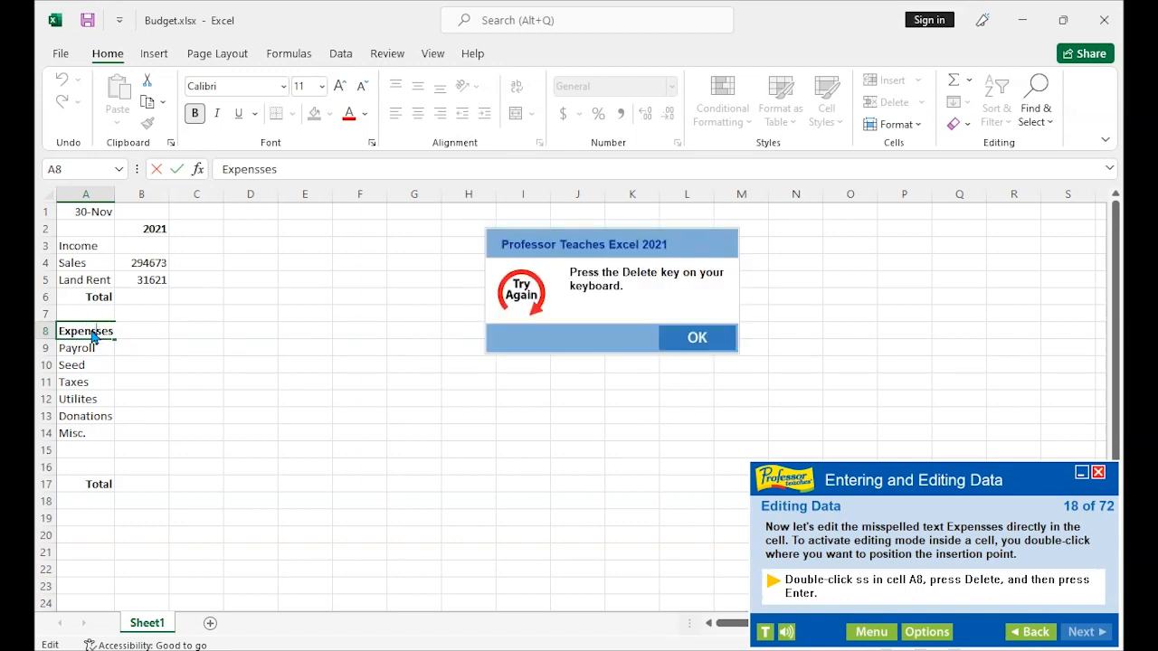
pyautogui.click(687, 340)
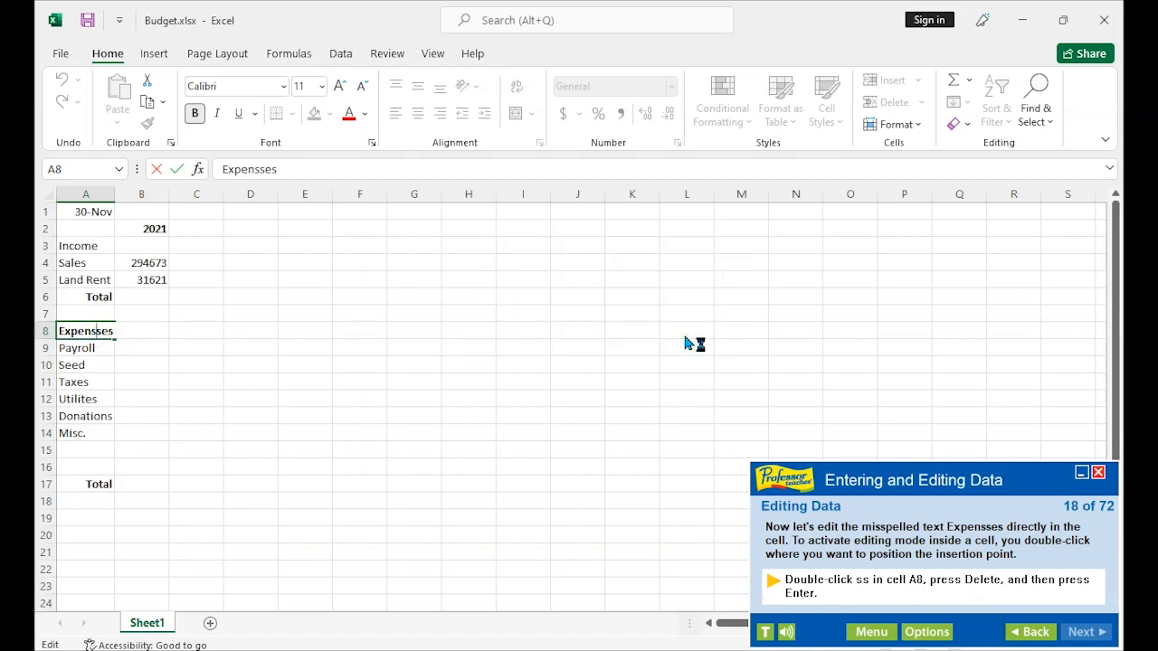
pyautogui.press('Delete')
pyautogui.click(780, 512)
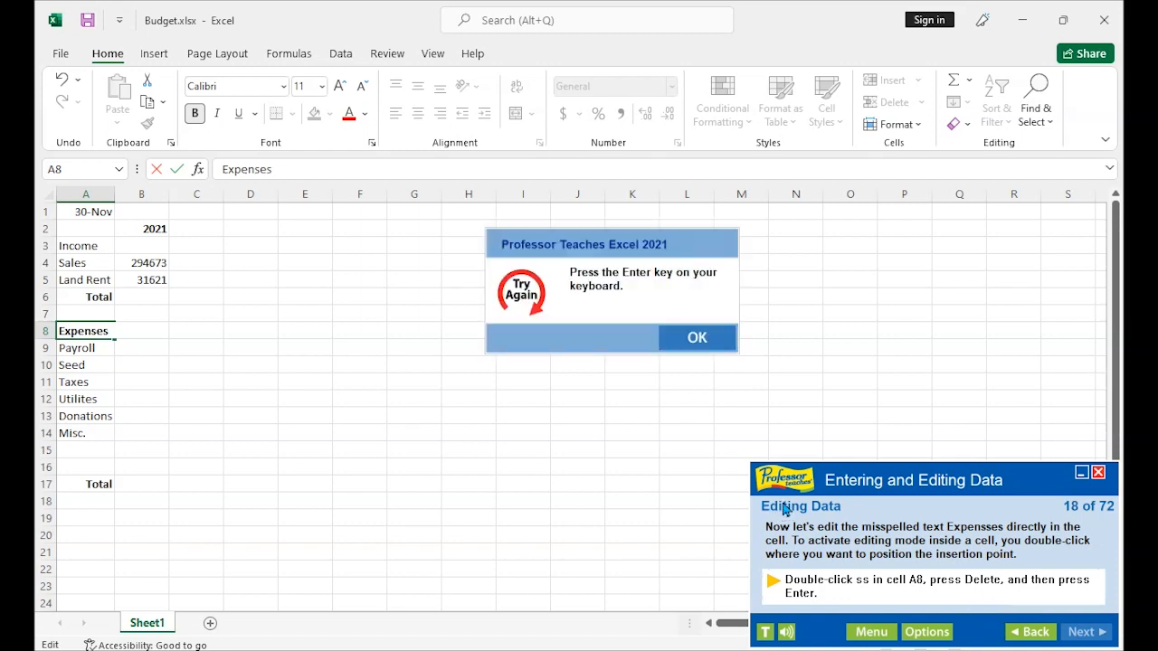
pyautogui.click(688, 341)
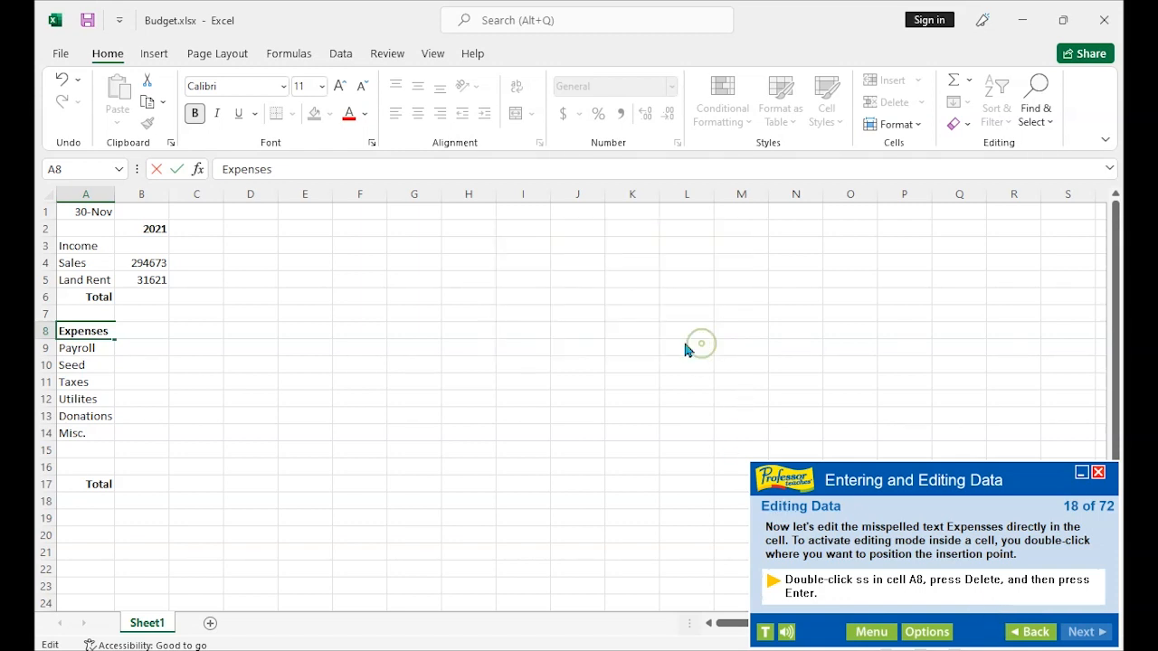
pyautogui.click(100, 335)
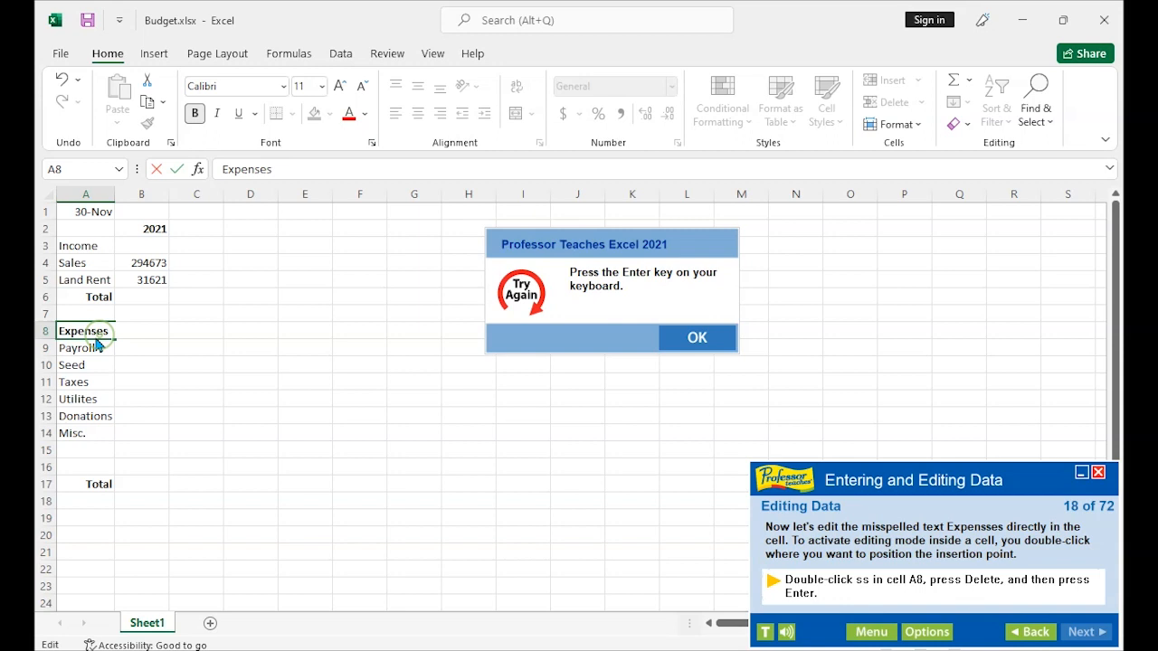
pyautogui.click(697, 337)
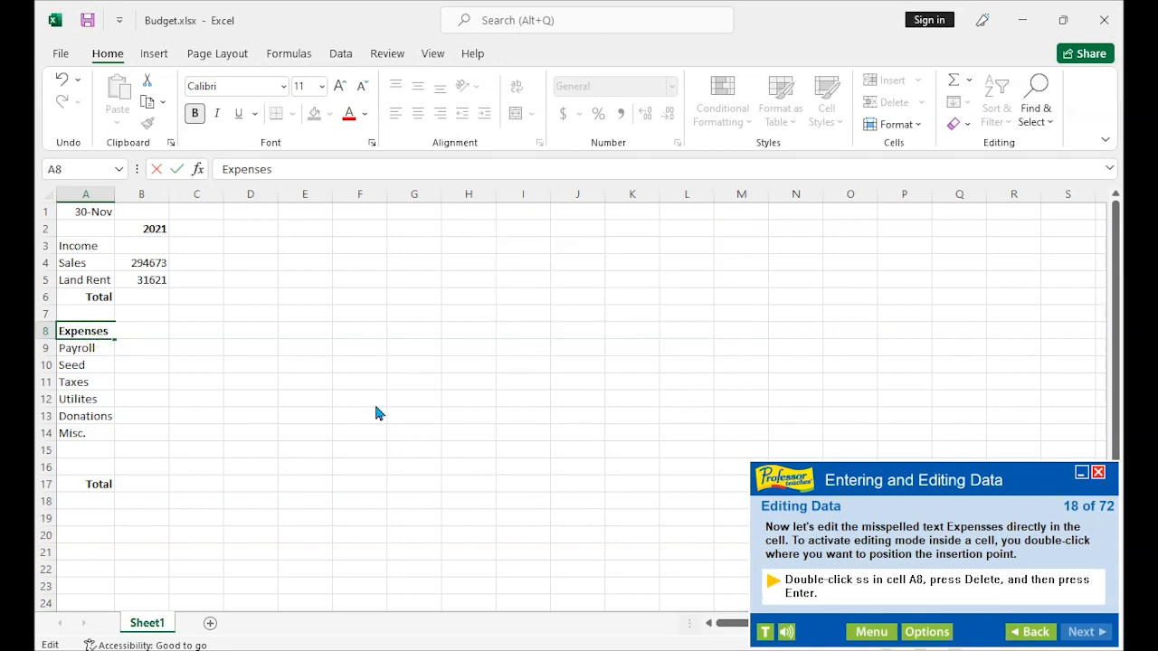
pyautogui.press('Return')
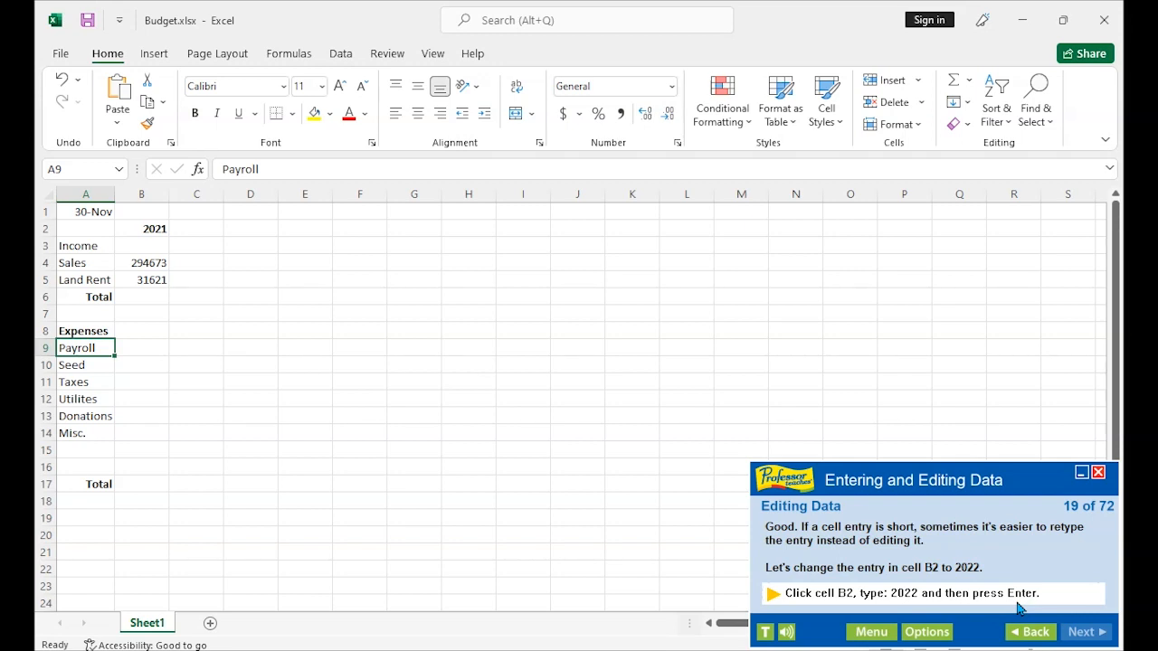
# Replace the year in cell B2 with 2022 and advance the lesson to the AutoComplete exercise
pyautogui.click(156, 233)
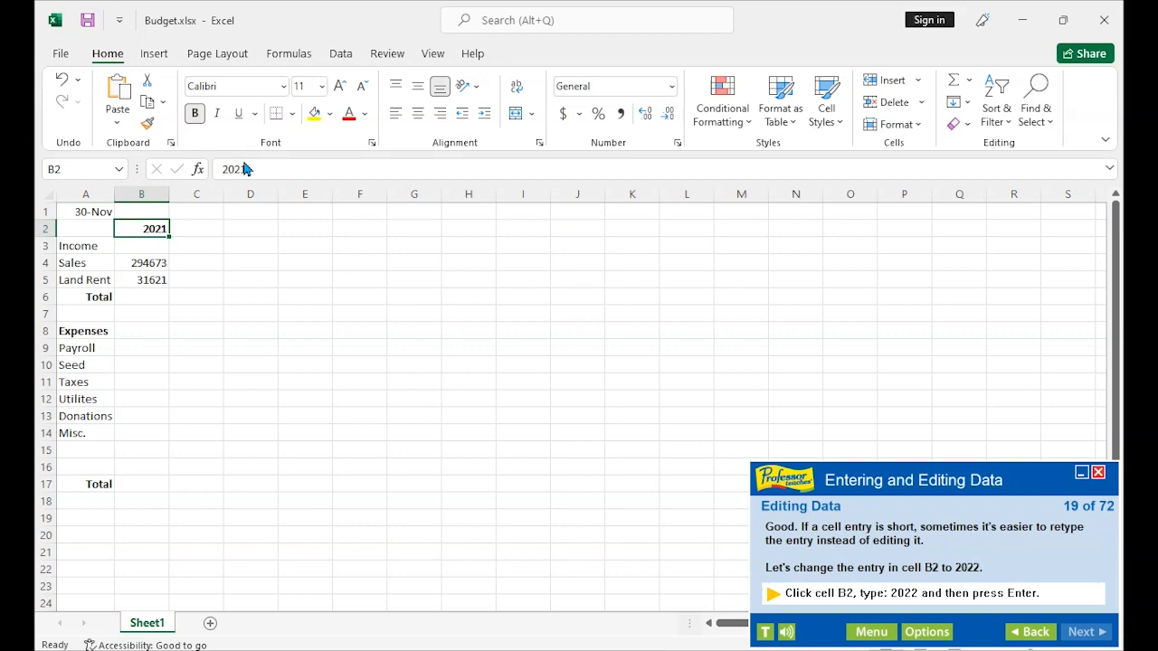
pyautogui.write('2022')
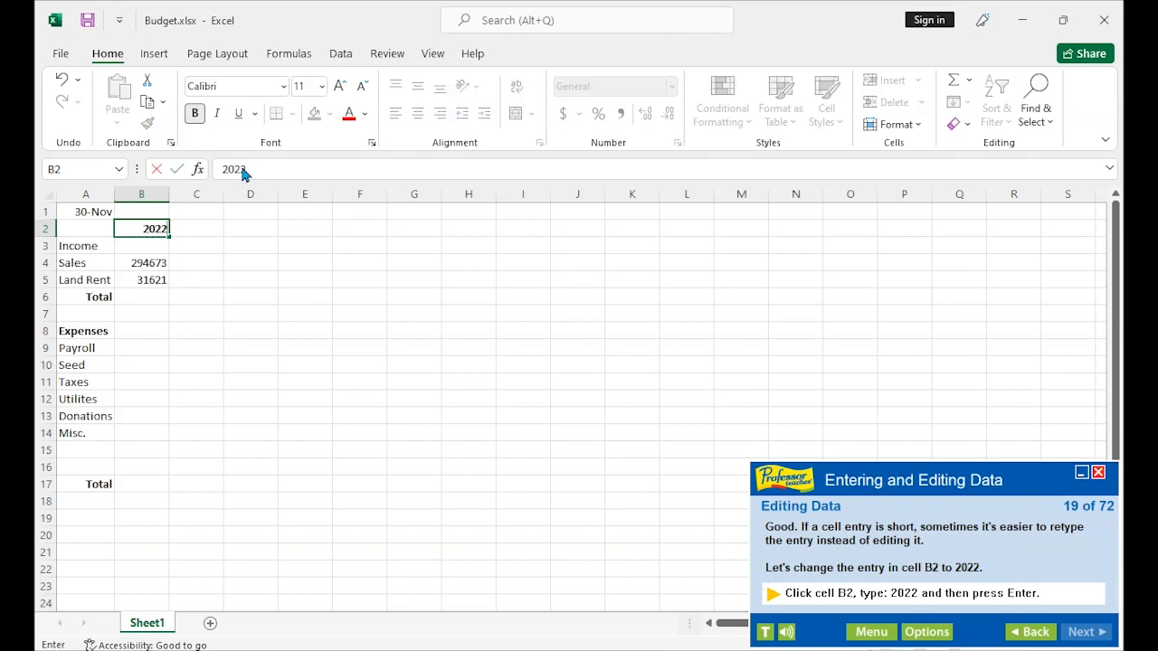
pyautogui.press('Return')
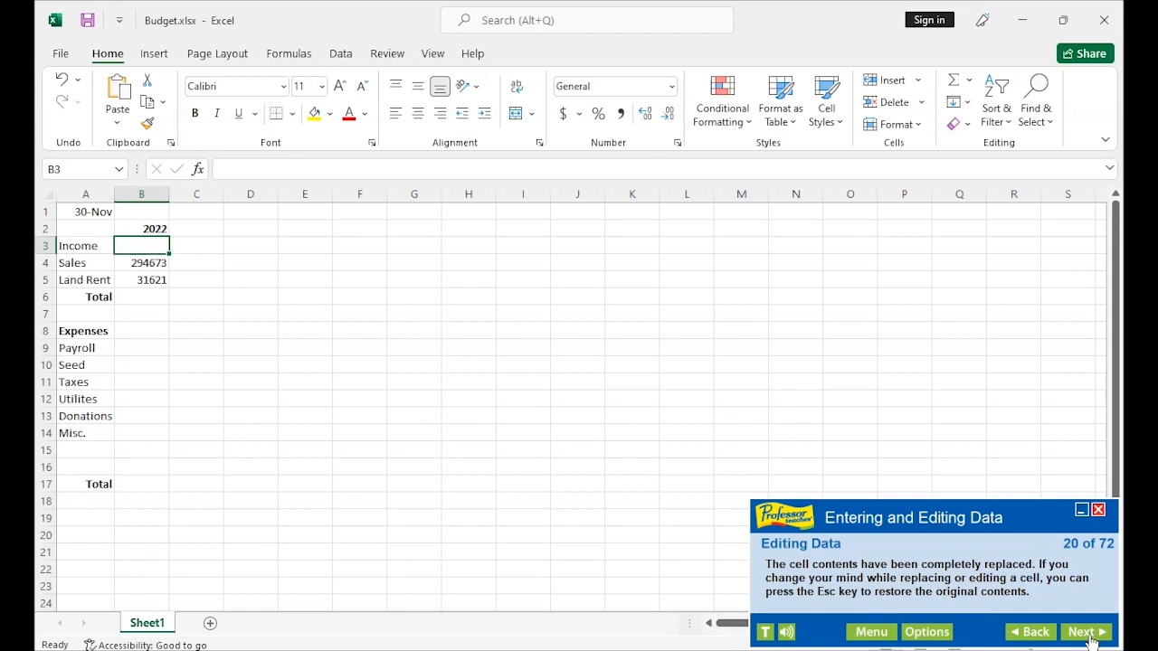
pyautogui.click(1099, 636)
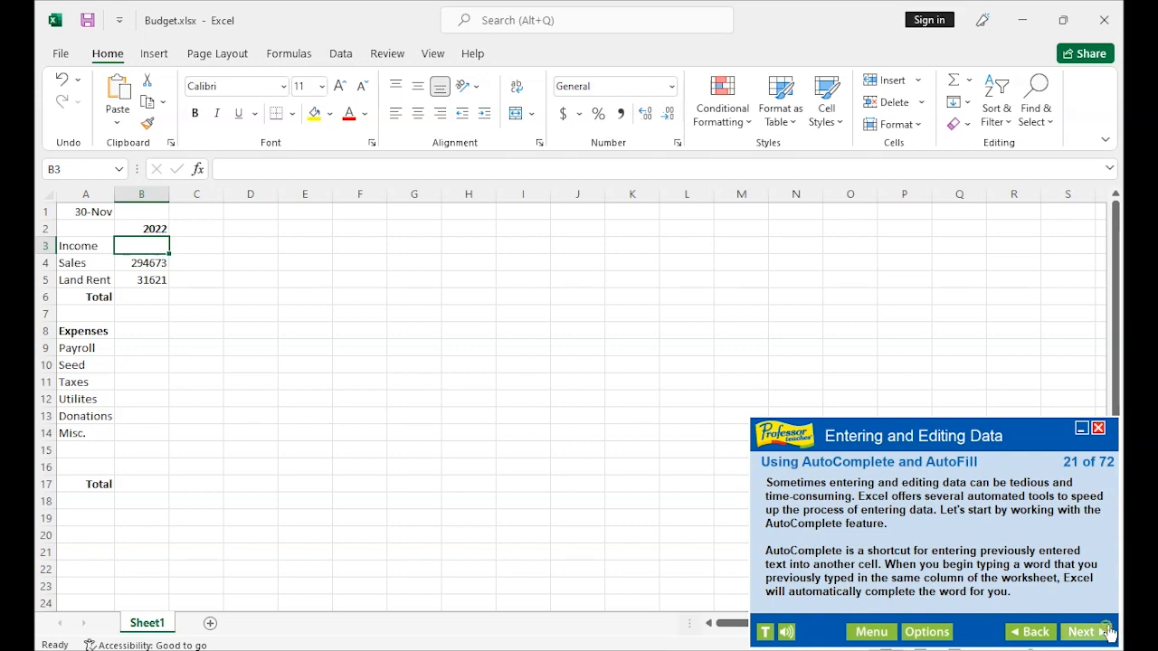
pyautogui.click(1105, 632)
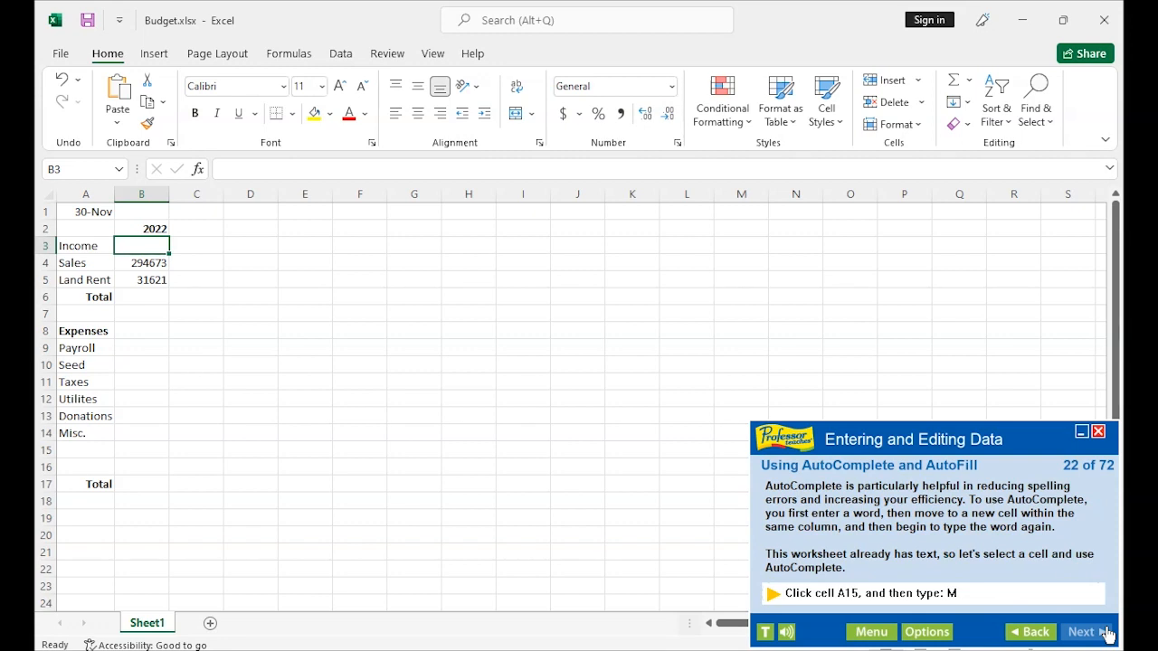
# Enter the label Machinery in cell A15, overriding the AutoComplete suggestion, and advance the lesson to the AutoFill exercise
pyautogui.click(78, 450)
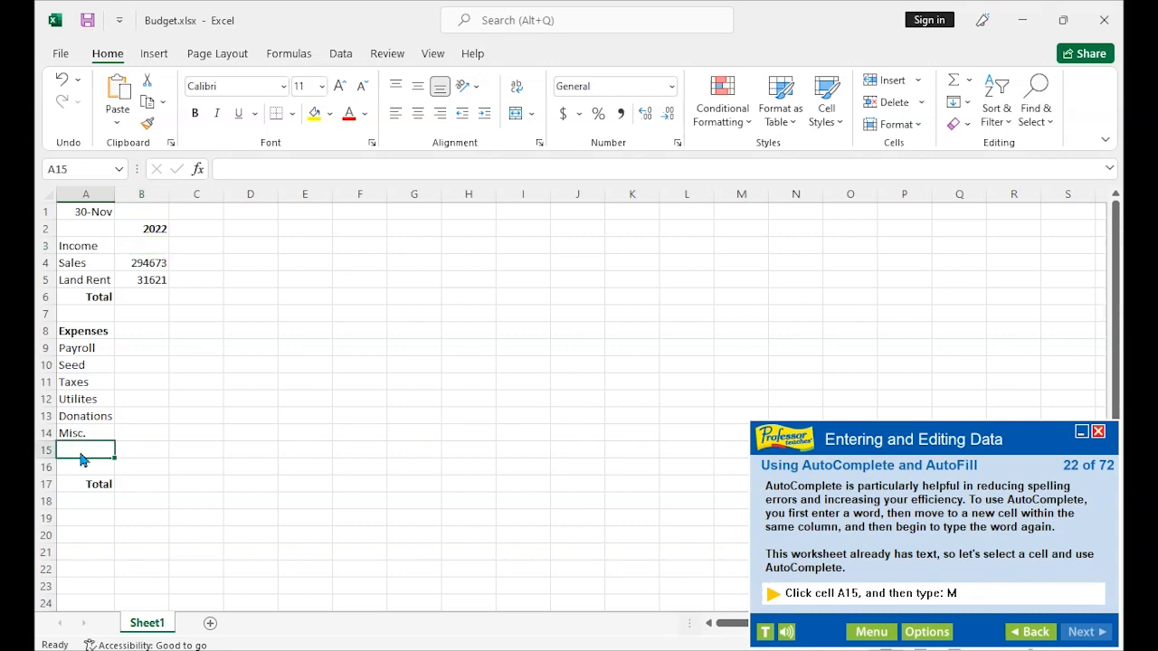
pyautogui.write('M')
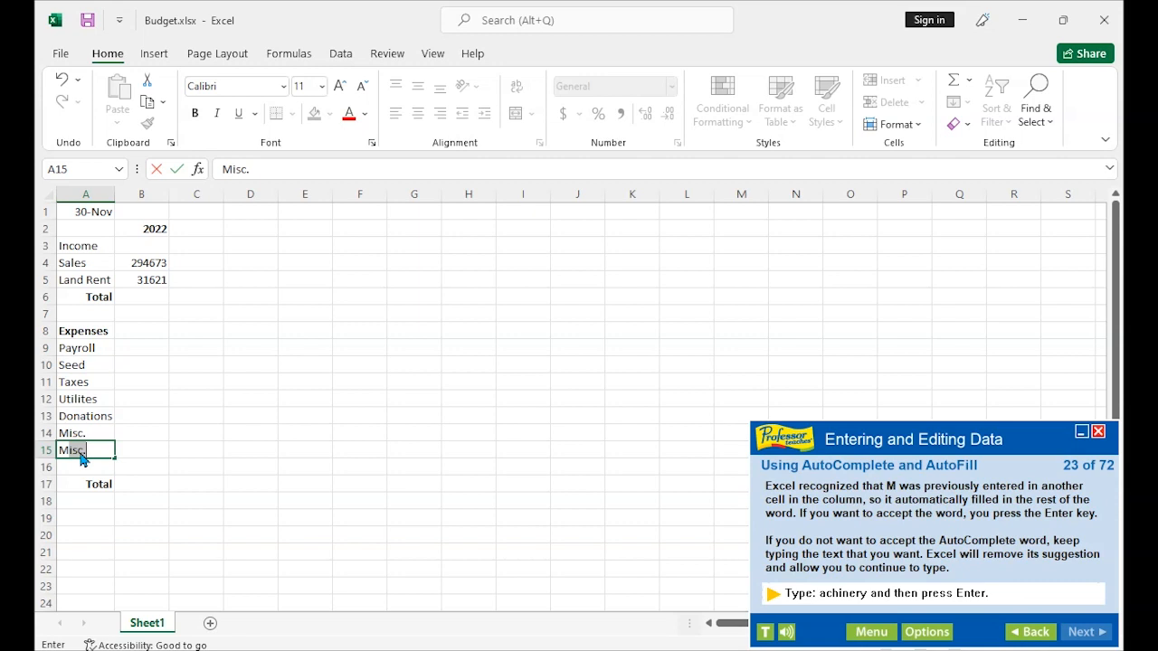
pyautogui.write('achinery')
pyautogui.press('Return')
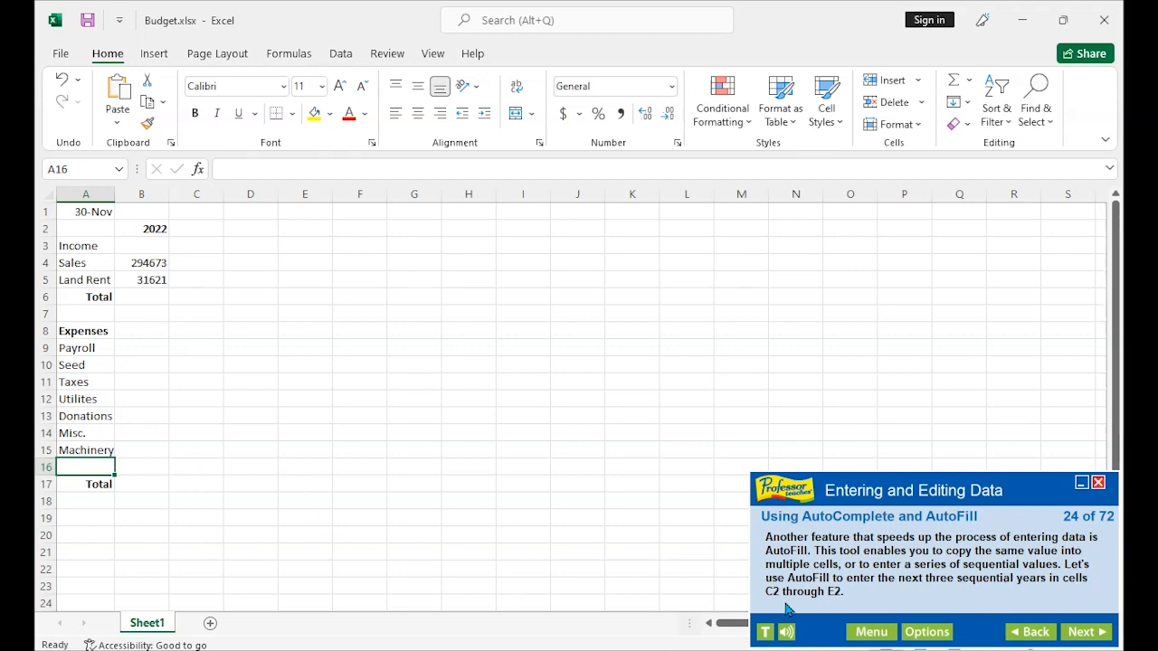
pyautogui.click(1090, 630)
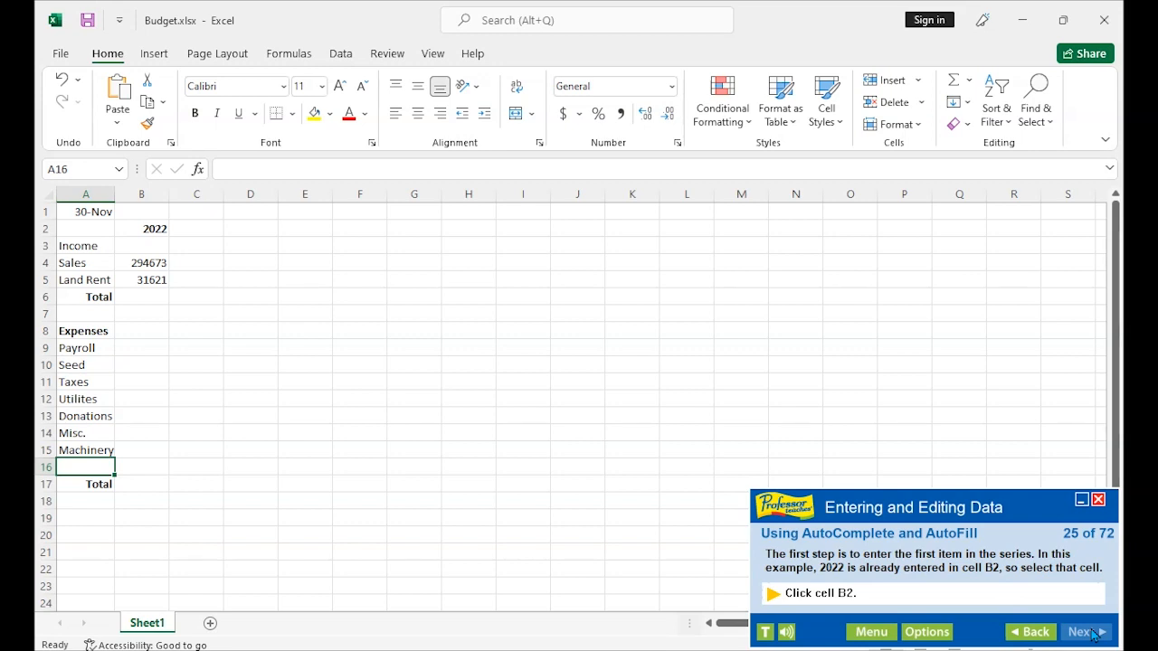
# Use AutoFill to extend the year in cell B2 across the row to cell E2
pyautogui.click(154, 228)
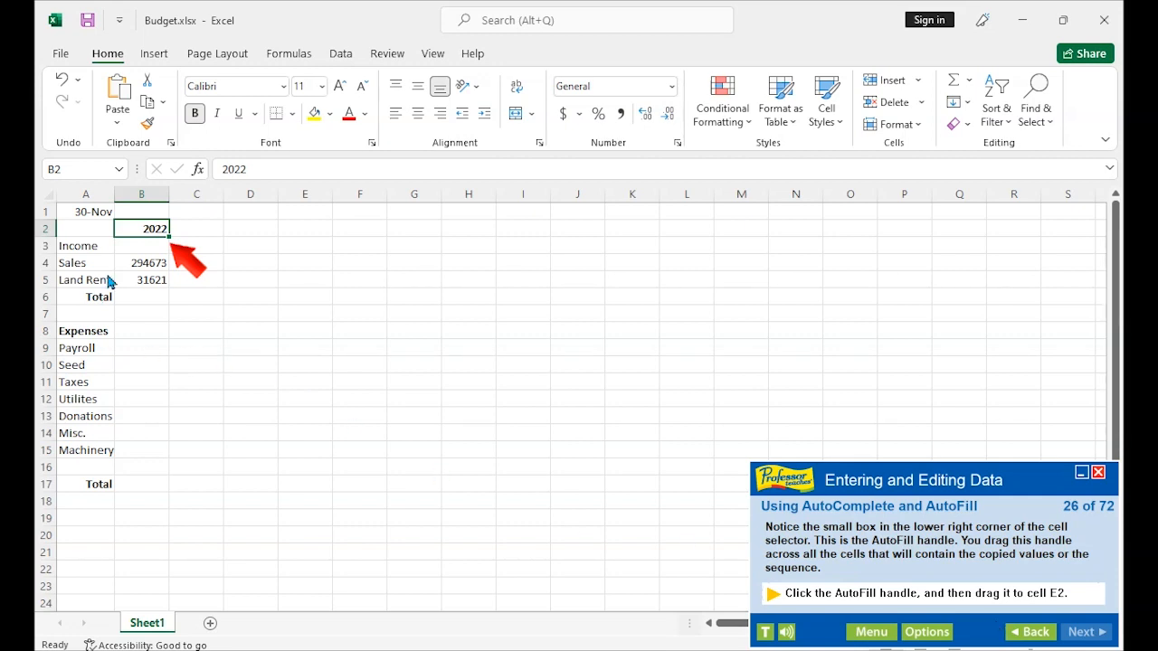
pyautogui.click(170, 236)
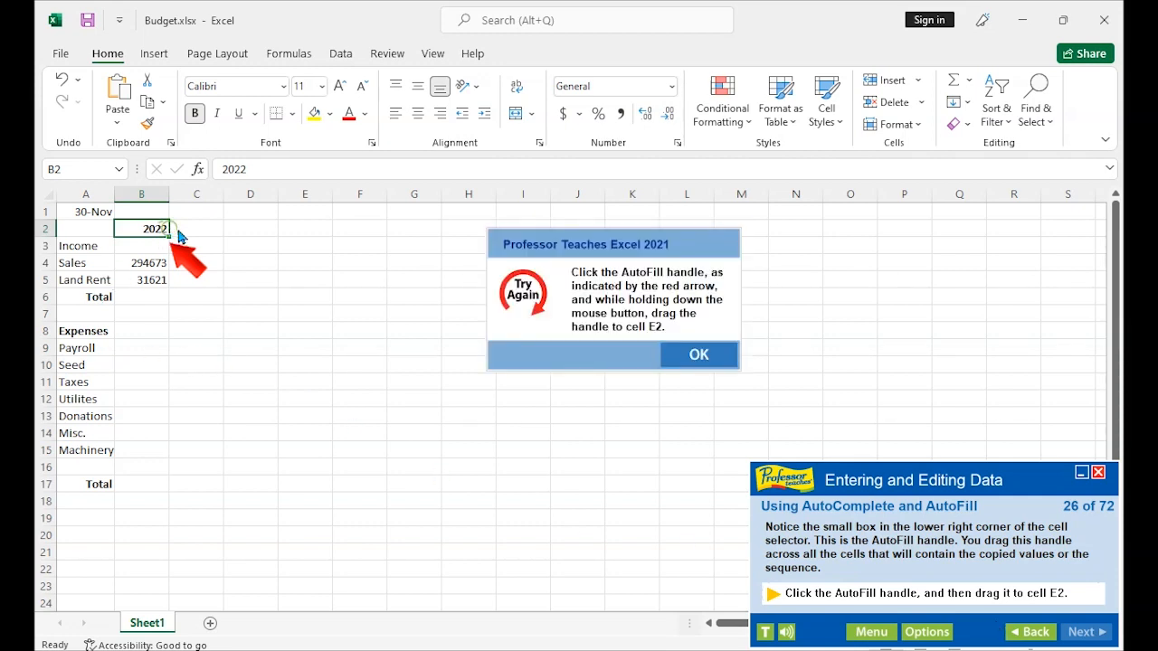
pyautogui.click(729, 358)
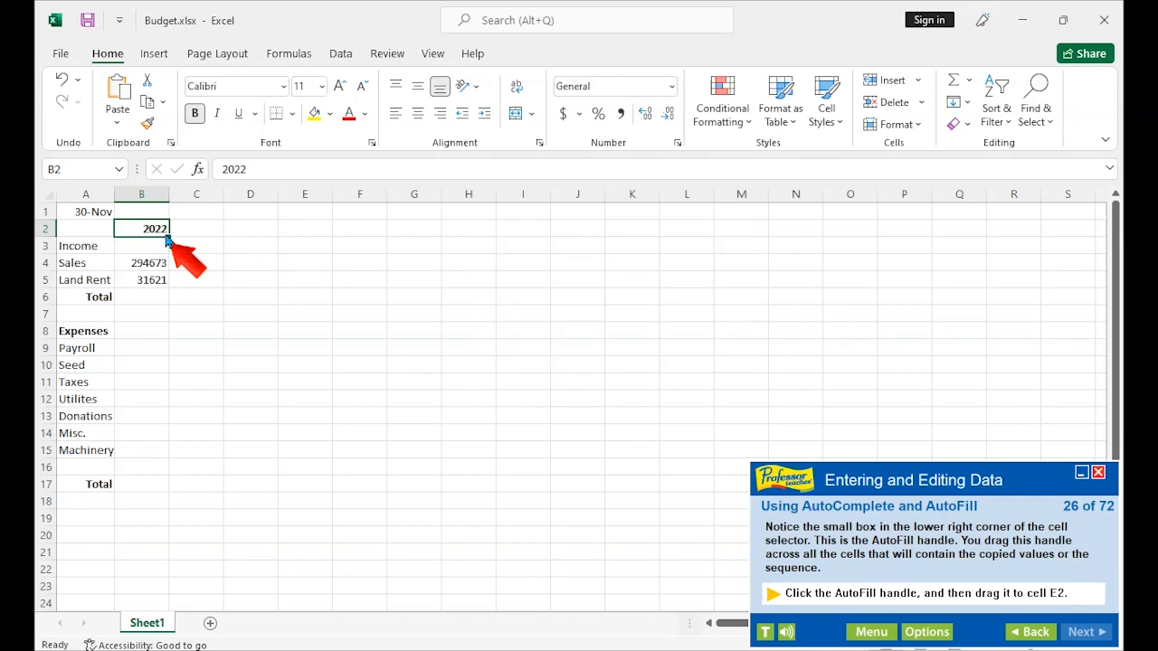
pyautogui.moveTo(168, 239); pyautogui.dragTo(322, 234)
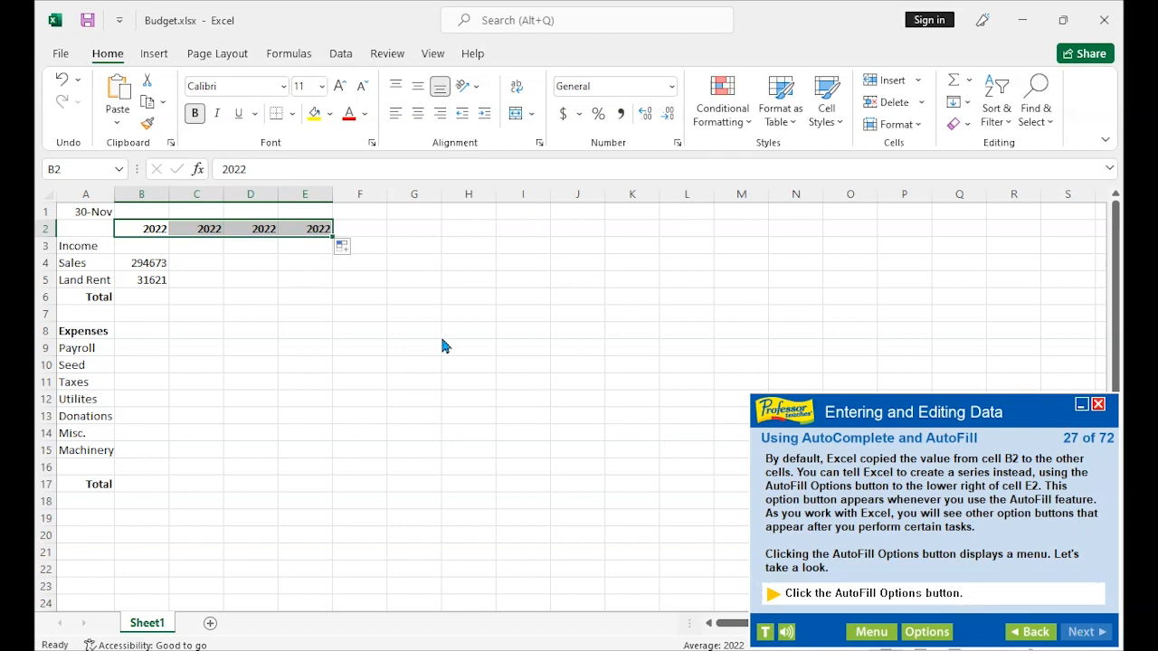
# Change the AutoFill option for the filled years in row 2 to Fill Series
pyautogui.click(353, 253)
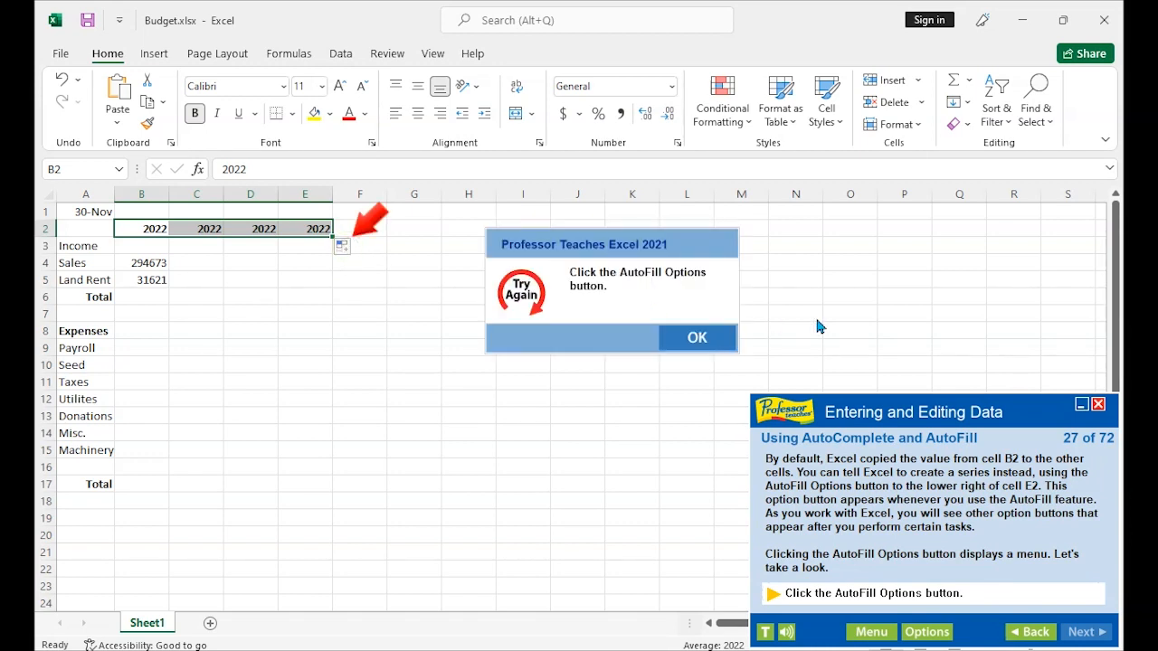
pyautogui.click(721, 340)
pyautogui.click(348, 248)
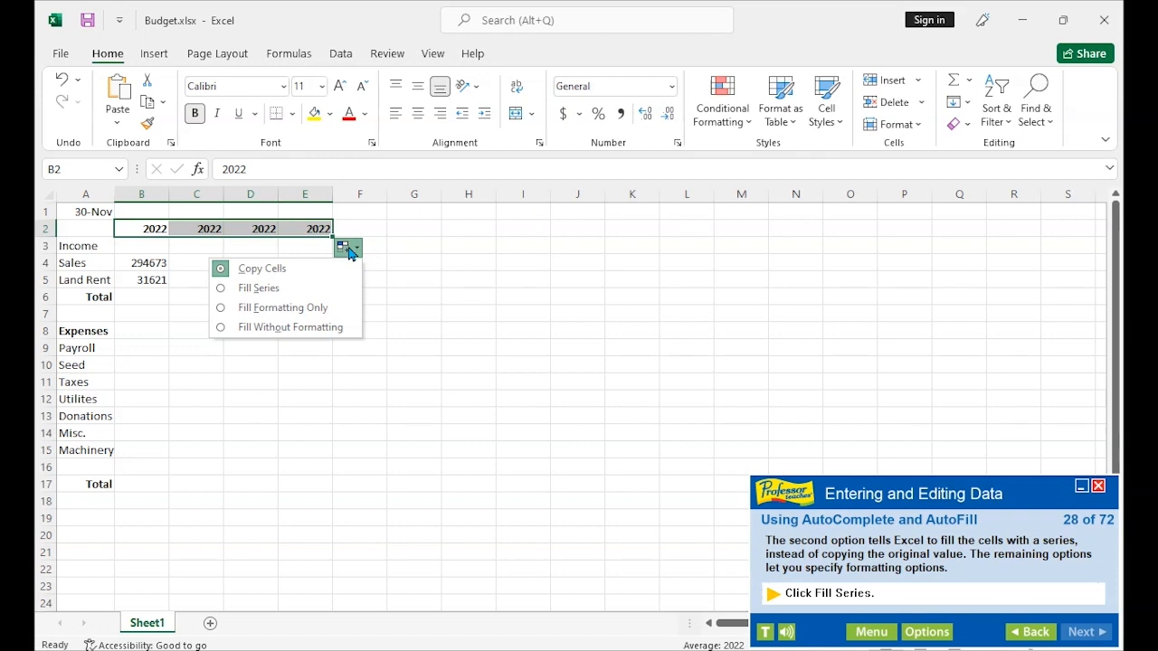
pyautogui.click(322, 289)
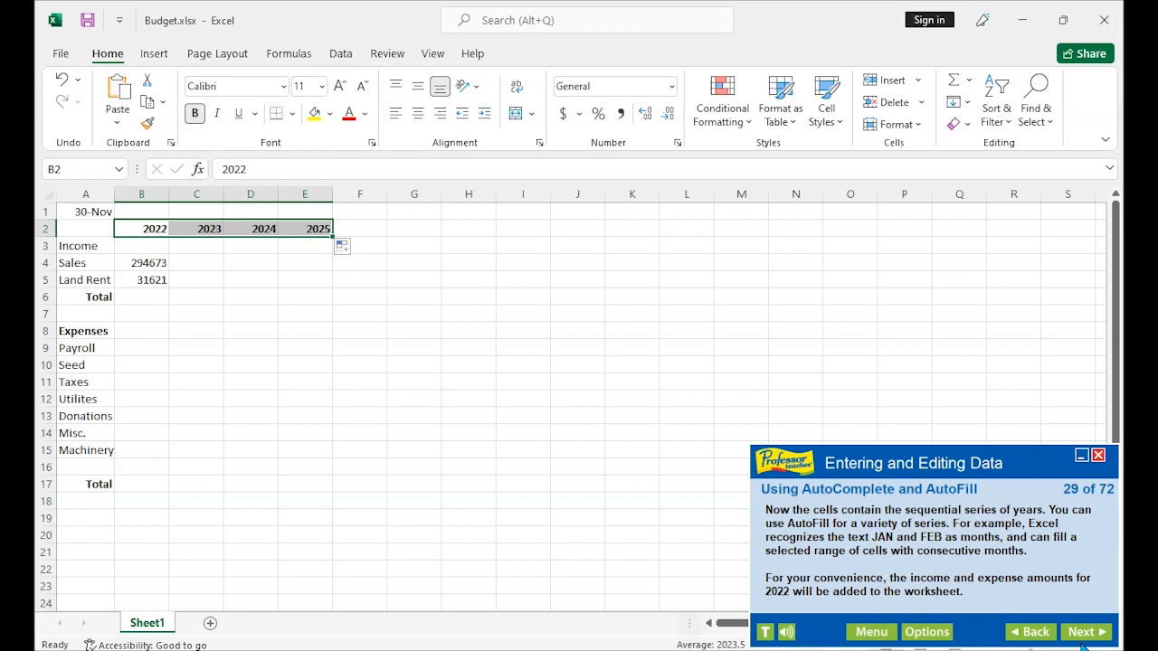
# Advance the lesson through the Copying Data introduction to the exercise on copying cell B4
pyautogui.click(1095, 636)
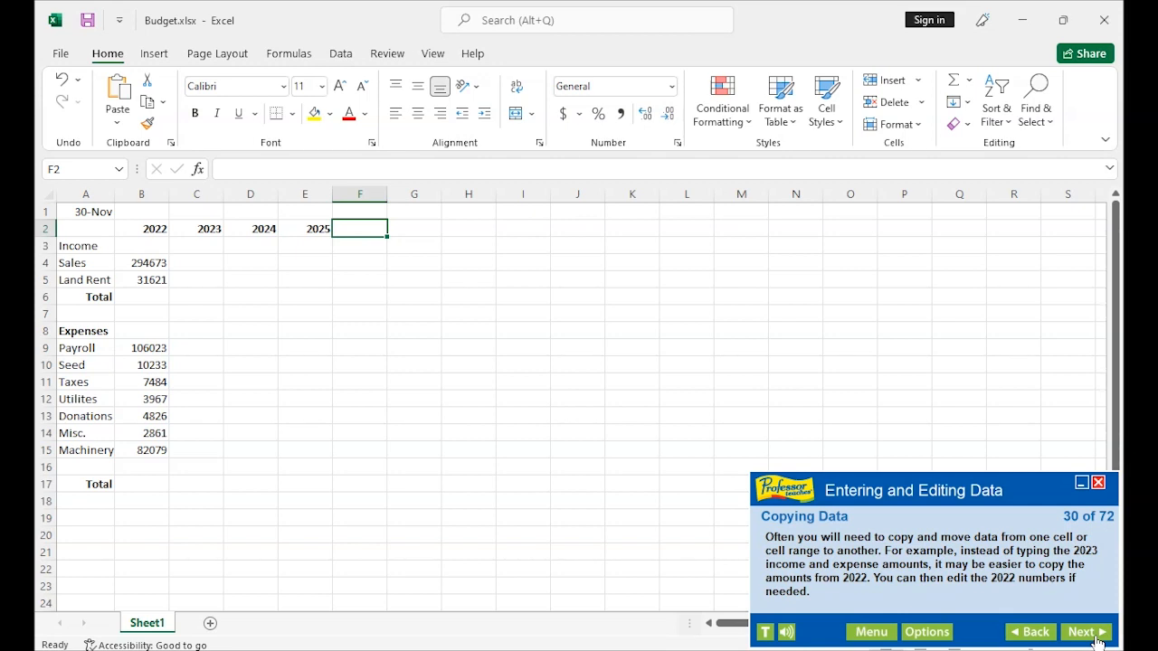
pyautogui.click(1086, 632)
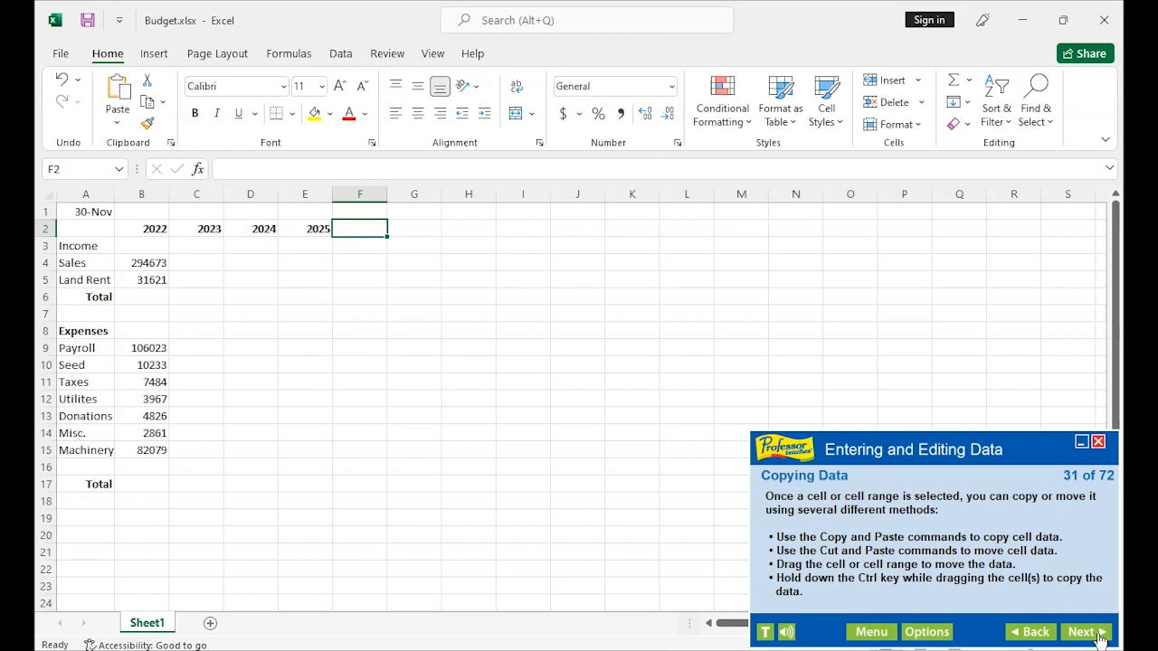
pyautogui.click(1098, 637)
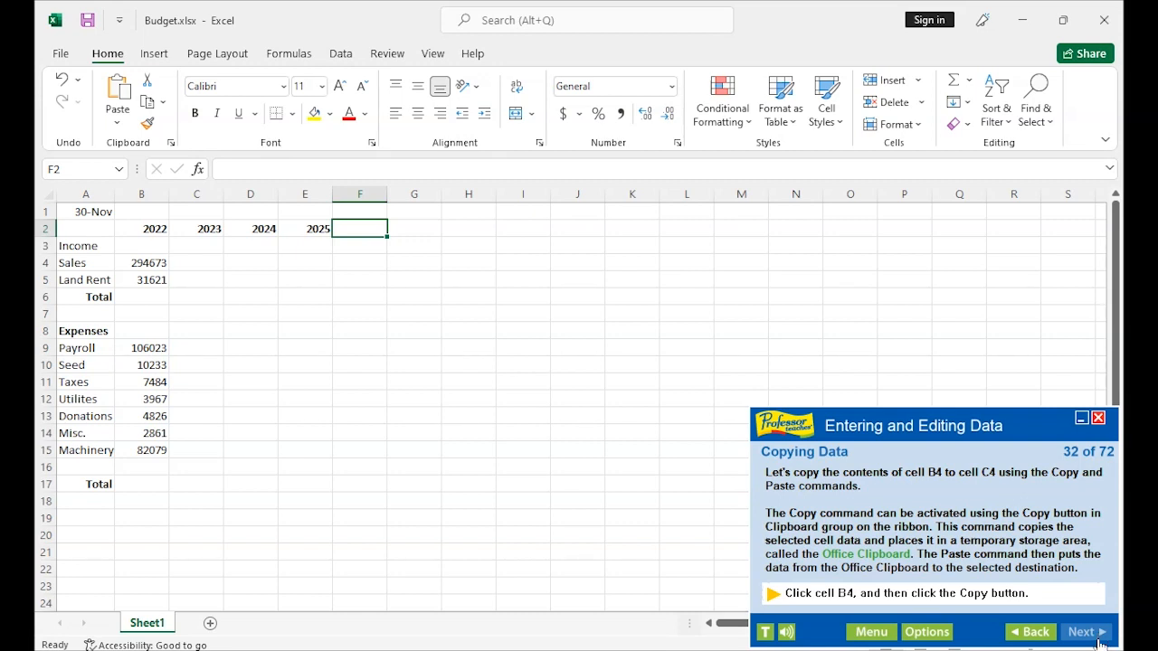
# Copy the Sales value in cell B4 and paste it into cell C4
pyautogui.click(147, 262)
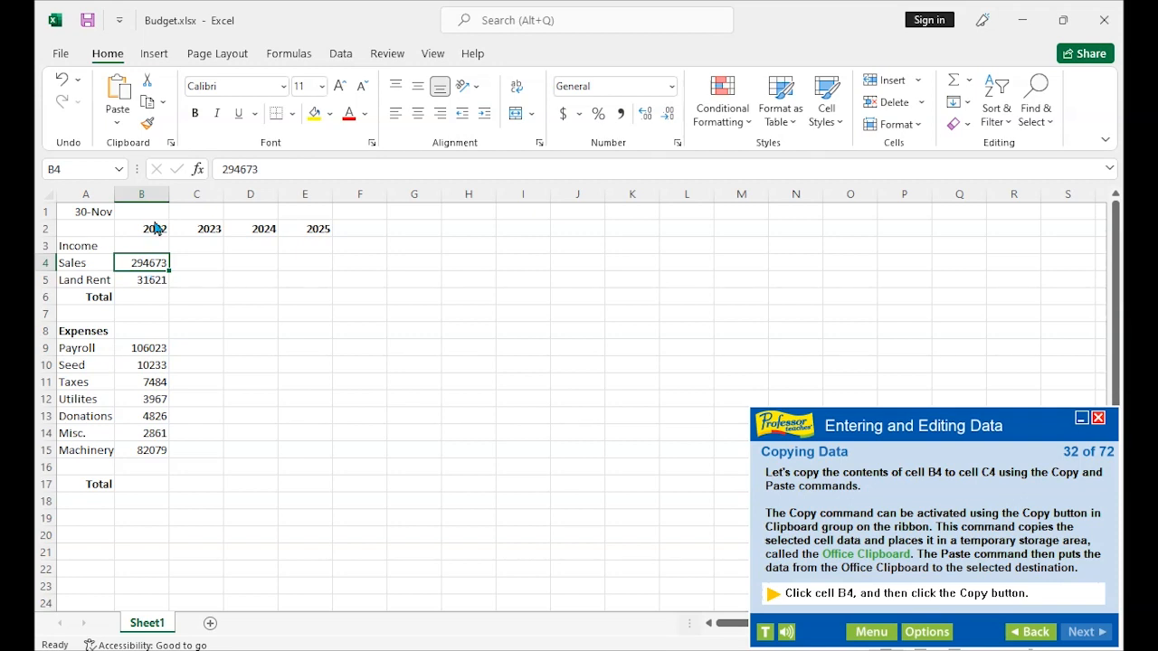
pyautogui.click(144, 106)
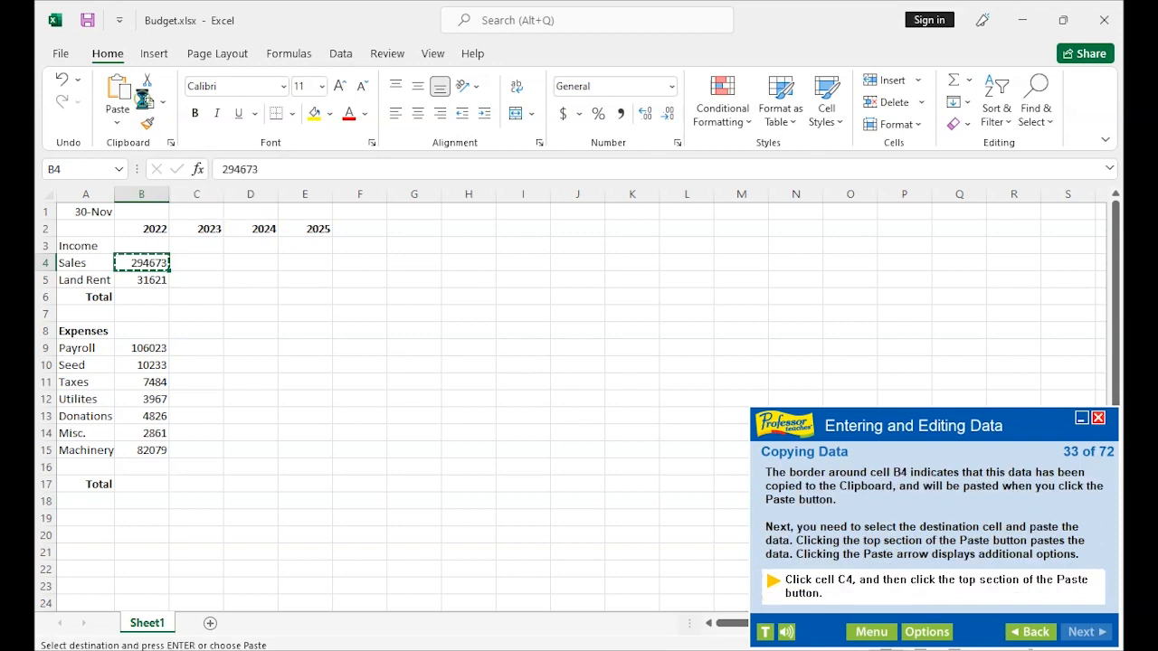
pyautogui.click(189, 265)
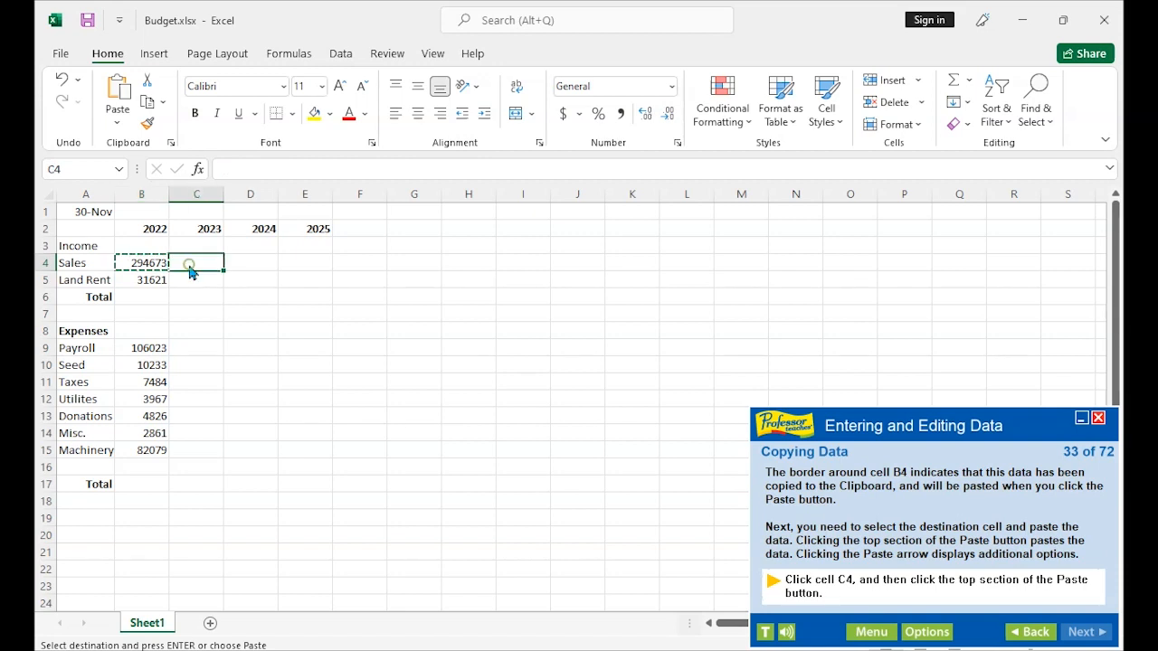
pyautogui.click(122, 102)
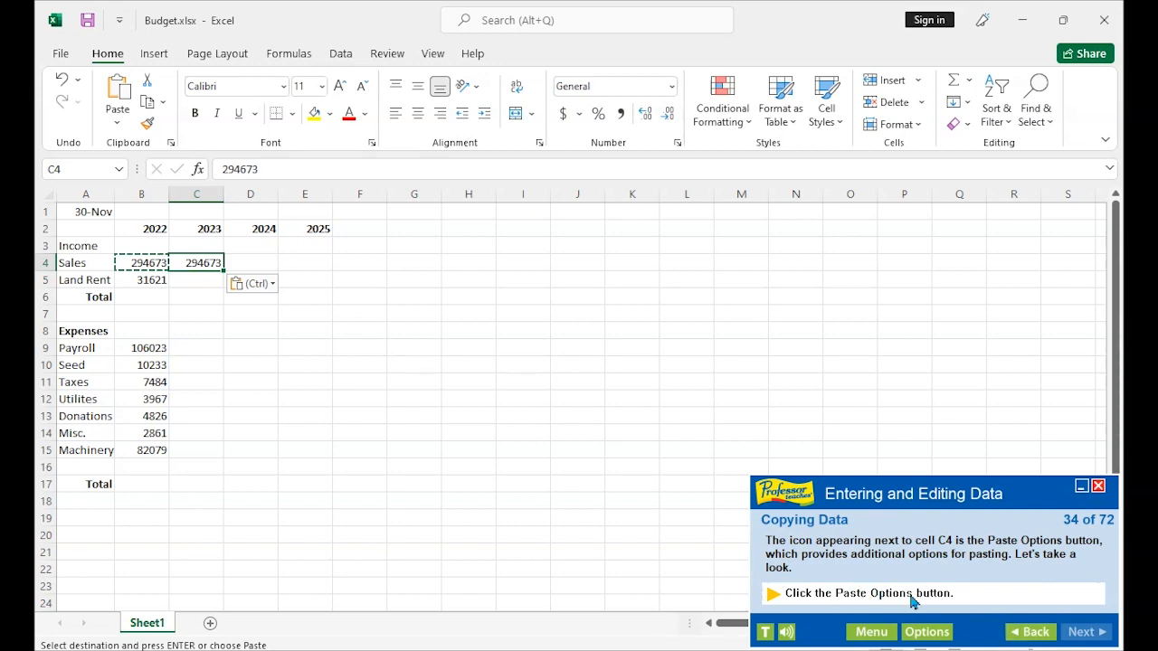
# View the paste options for the data pasted in cell C4, dismiss them and clear the copy selection
pyautogui.click(260, 288)
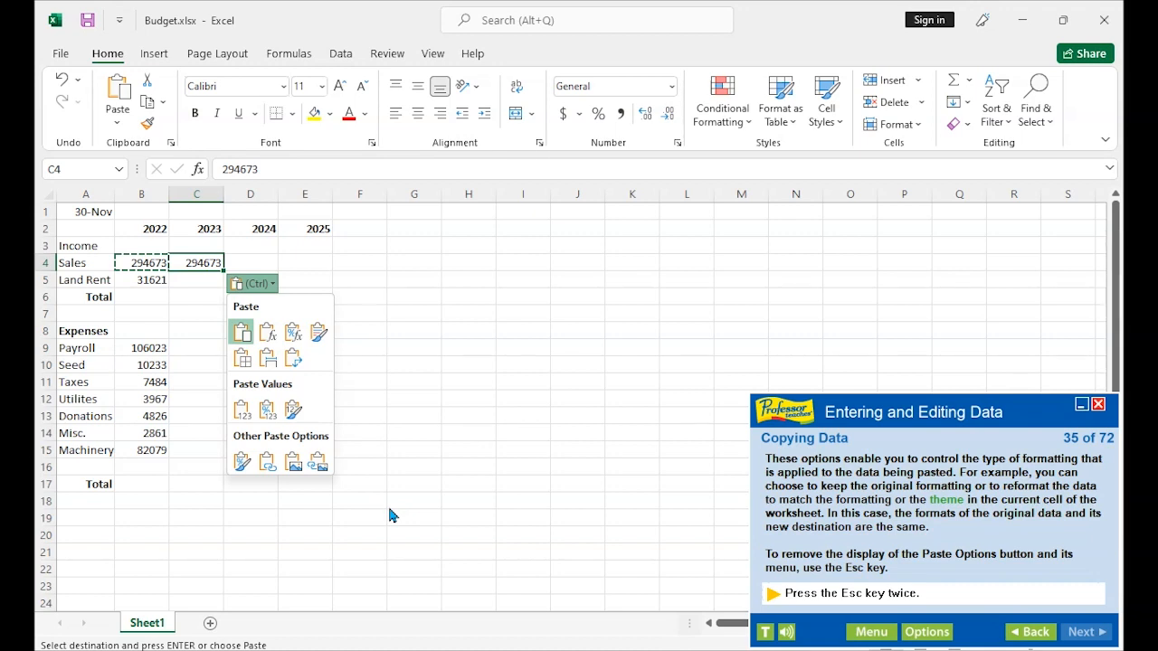
pyautogui.press('Escape')
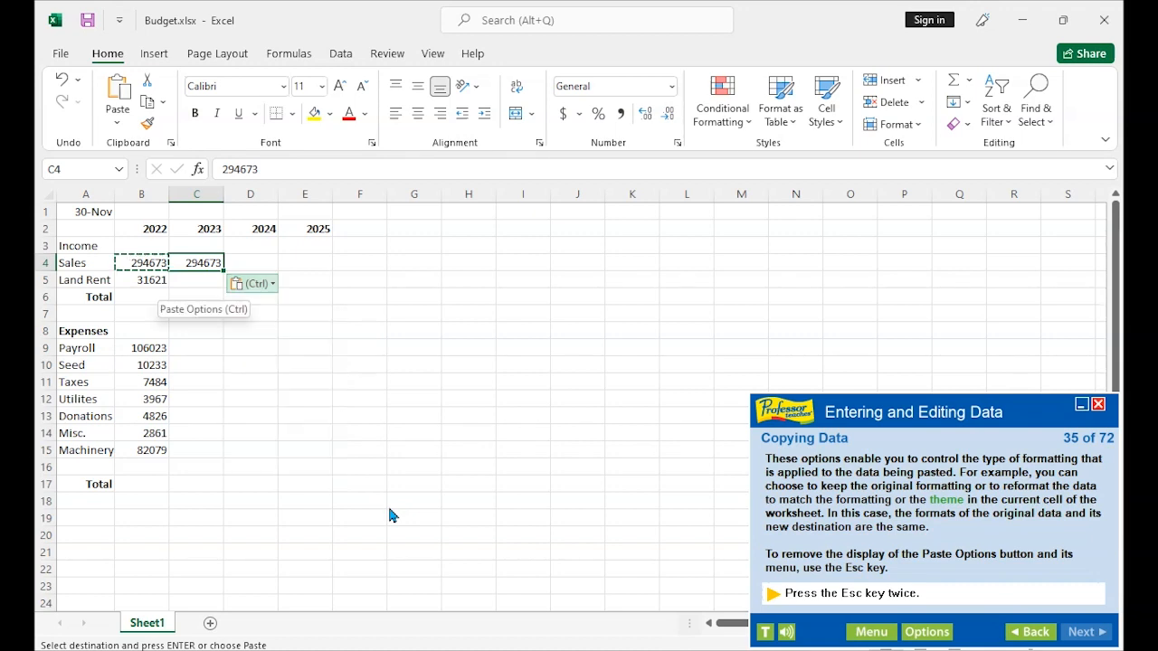
pyautogui.press('Escape')
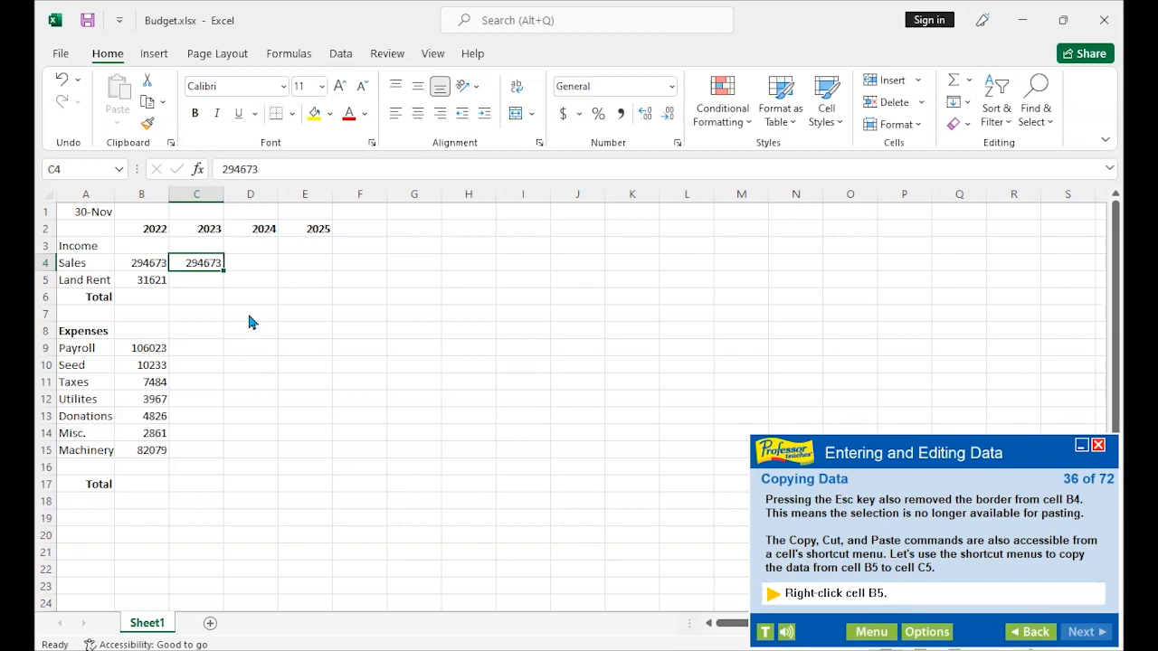
pyautogui.click(151, 282)
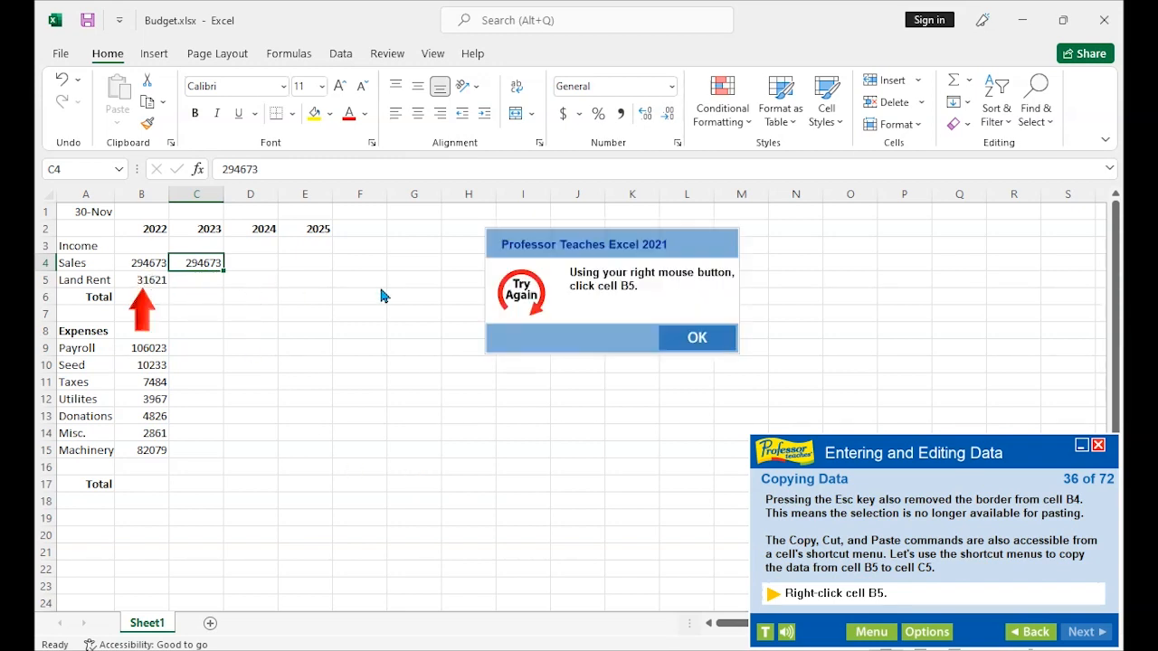
pyautogui.click(693, 338)
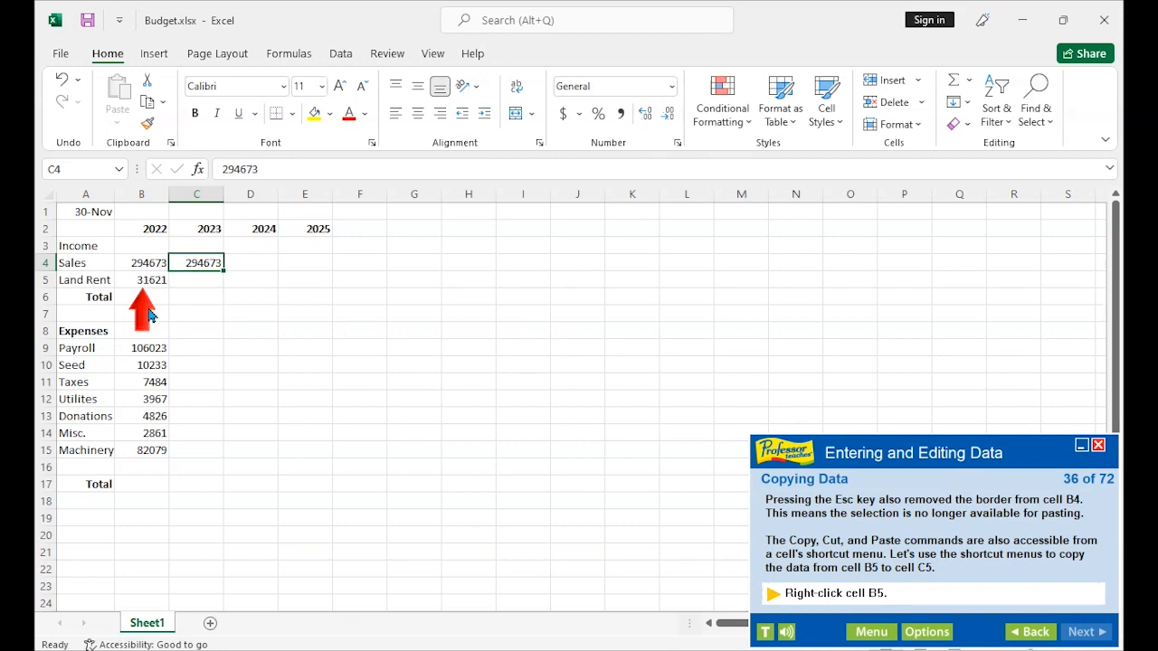
pyautogui.click(146, 284)
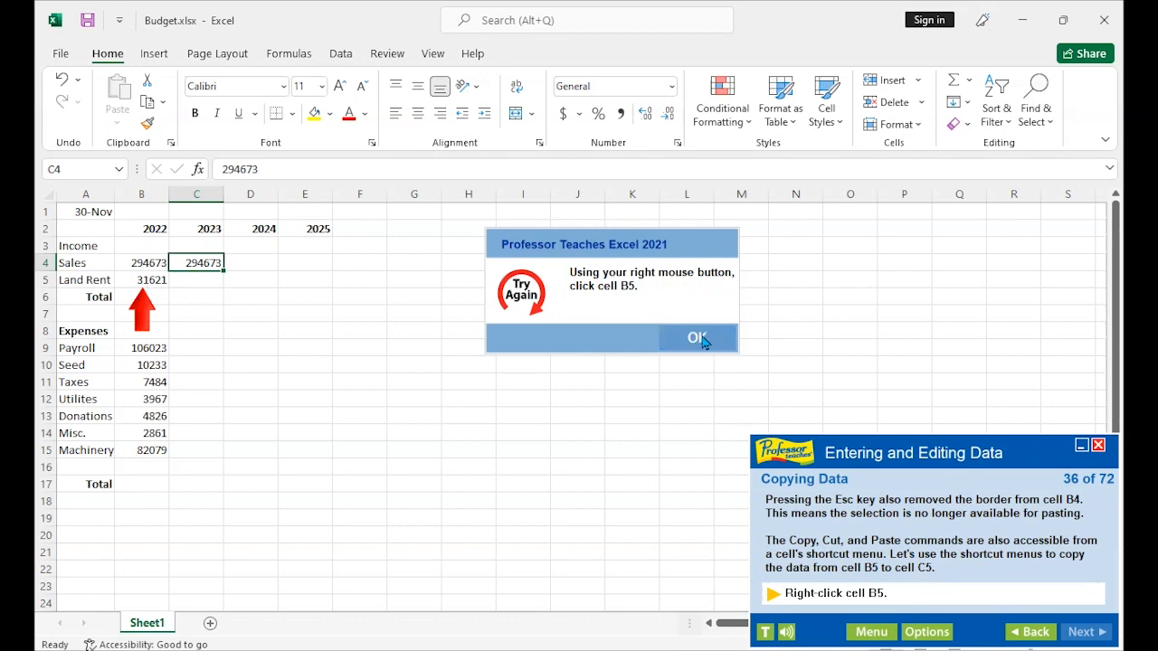
pyautogui.click(701, 338)
# Copy the Land Rent value in cell B5 and paste it into cell C5 using the cells' context commands
pyautogui.rightClick(141, 282)
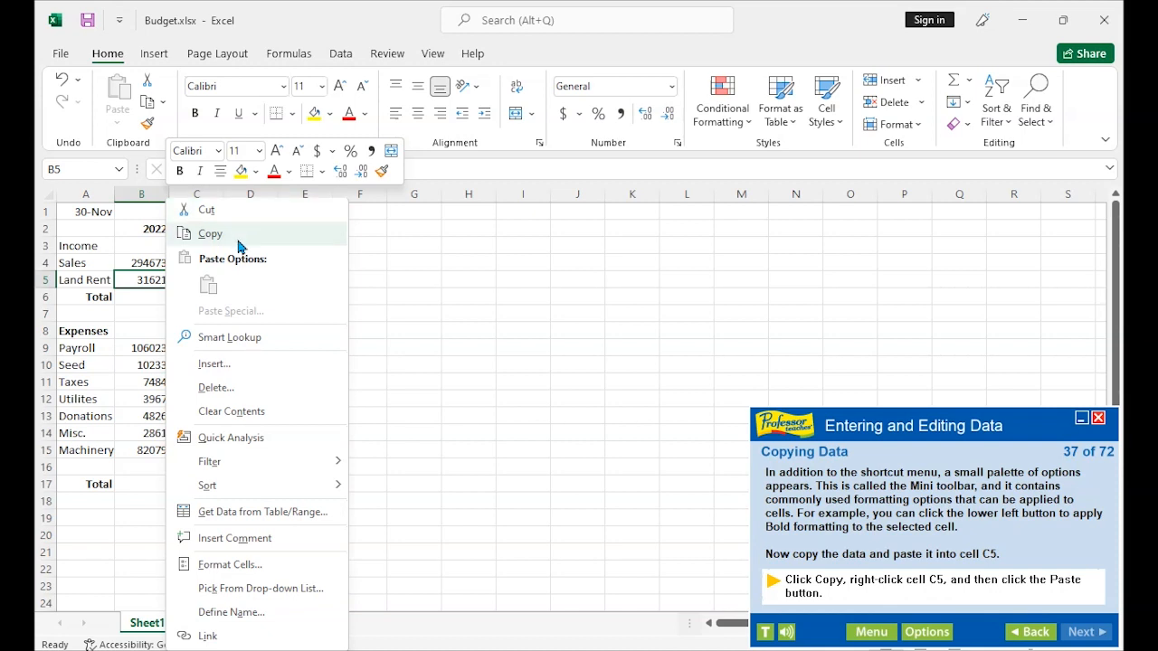
pyautogui.click(238, 237)
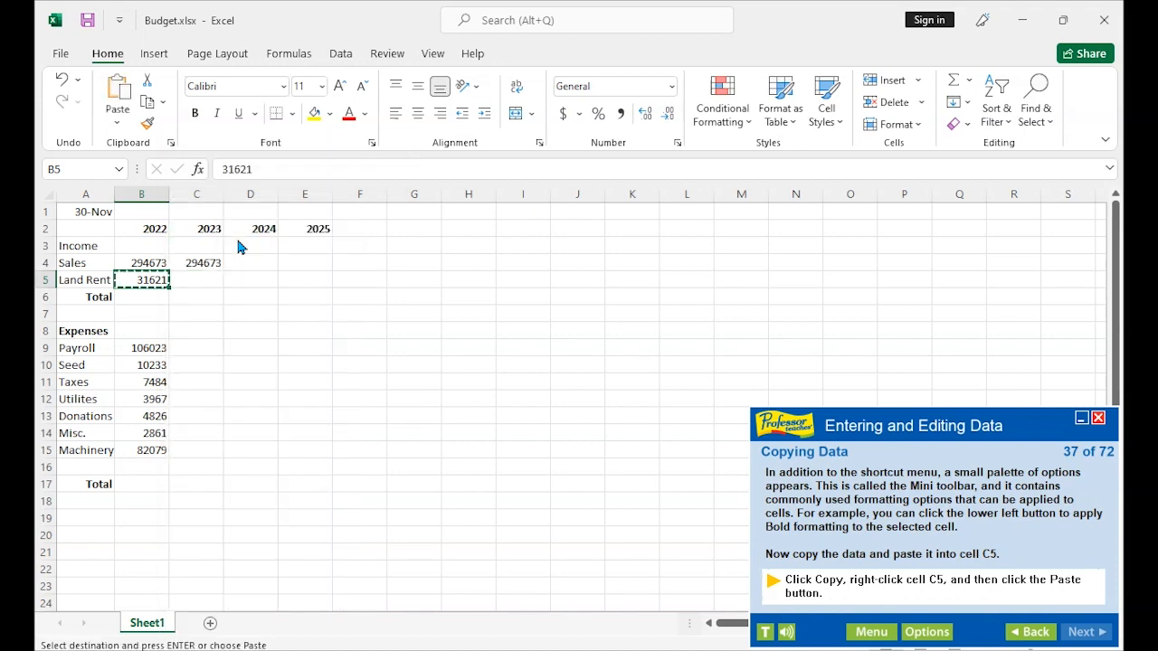
pyautogui.rightClick(198, 280)
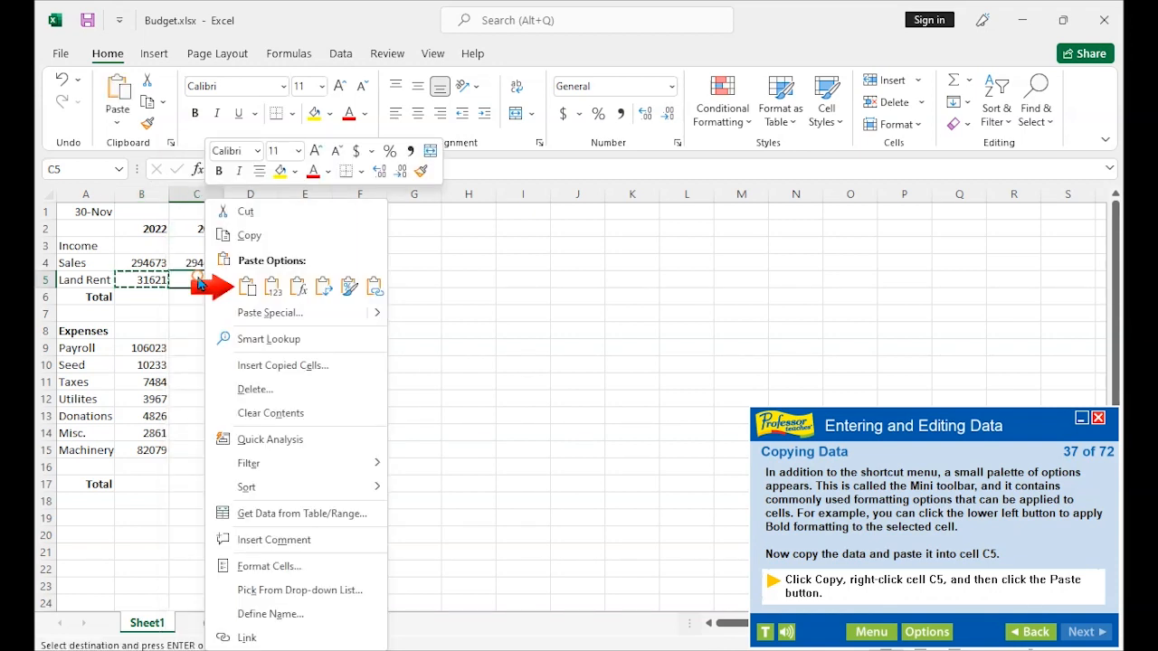
pyautogui.click(248, 287)
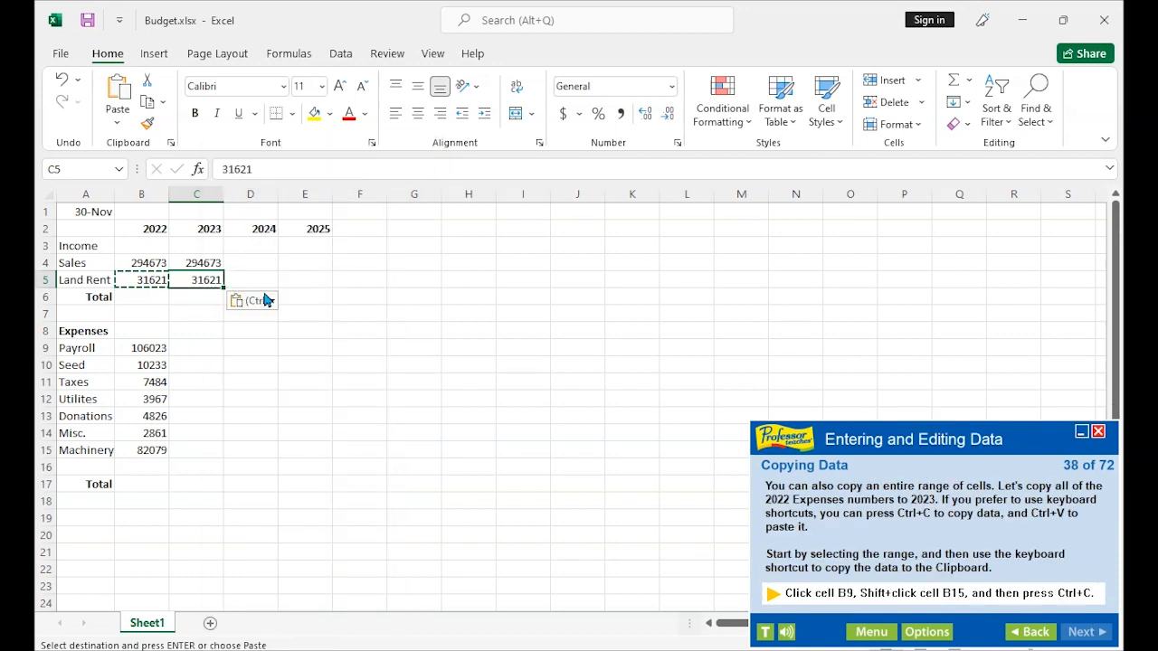
# Copy the 2022 expense values in range B9:B15 and paste them into the 2023 column starting at cell C9
pyautogui.click(147, 348)
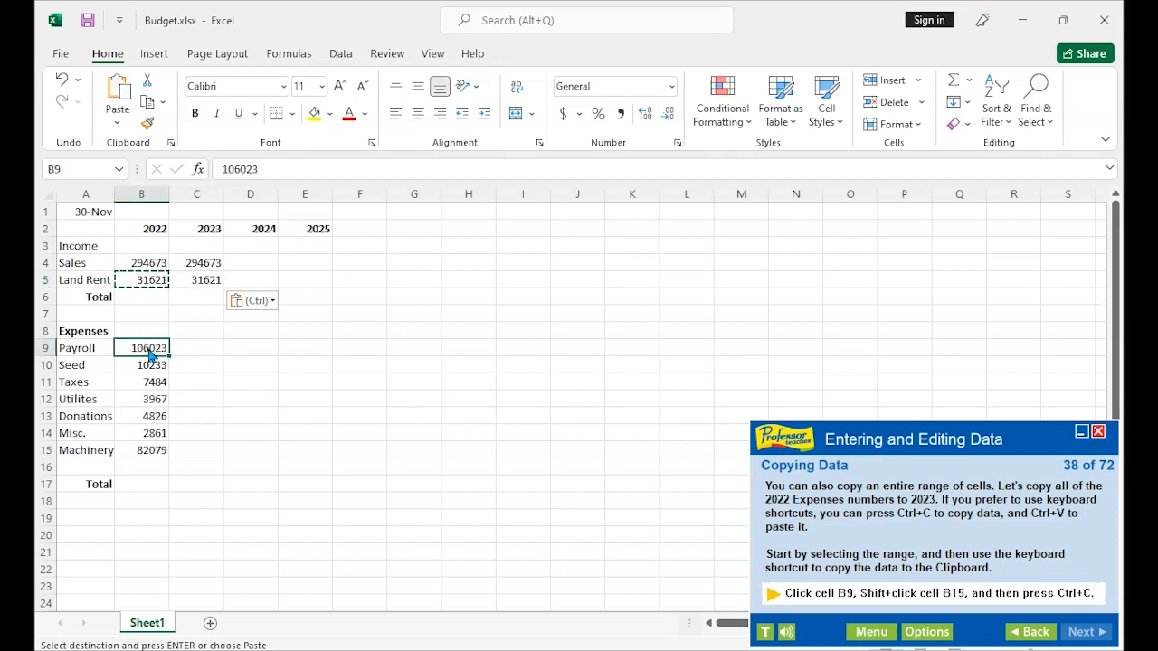
pyautogui.keyDown('shift'); pyautogui.click(154, 452); pyautogui.keyUp('shift')
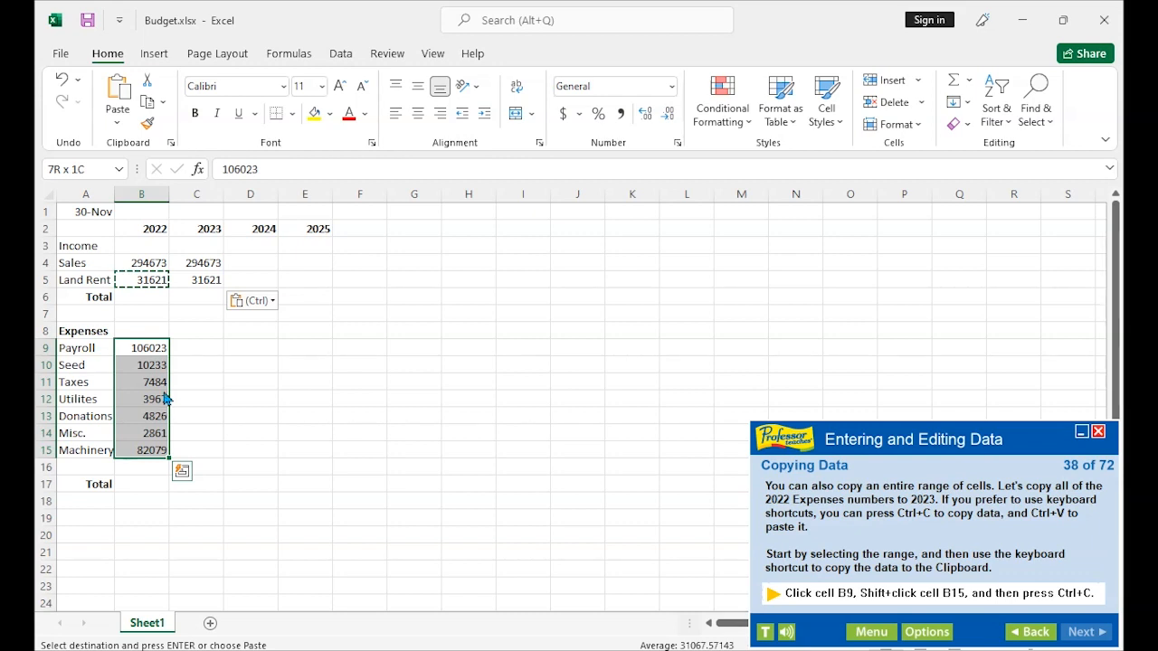
pyautogui.hotkey('ctrl', 'c')
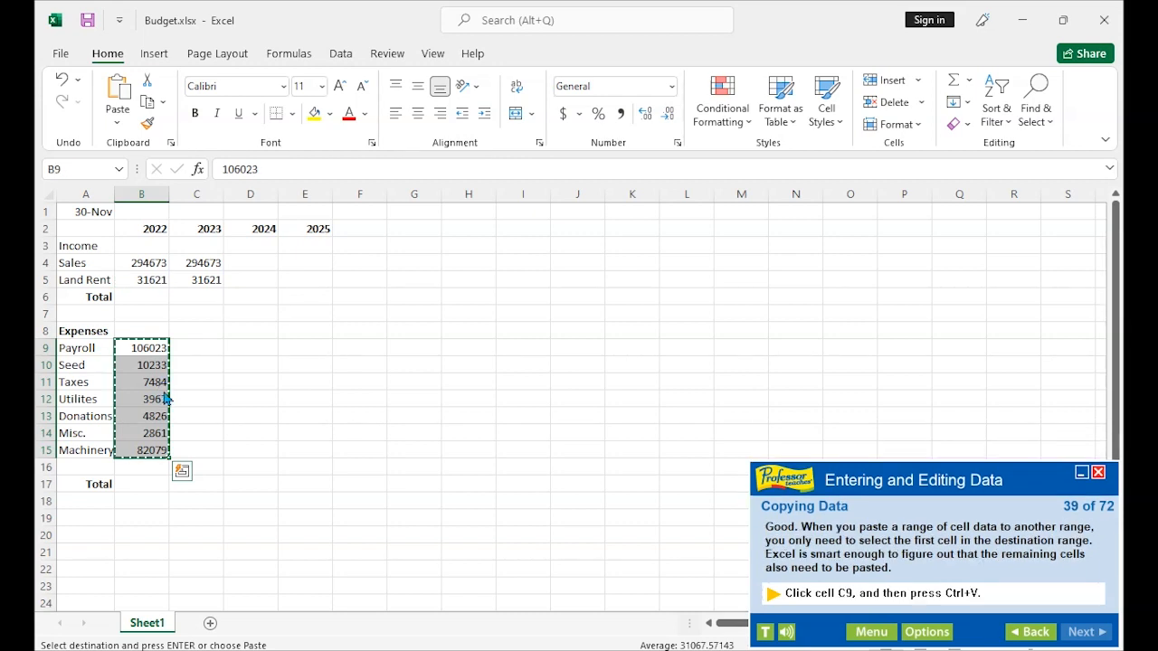
pyautogui.click(202, 347)
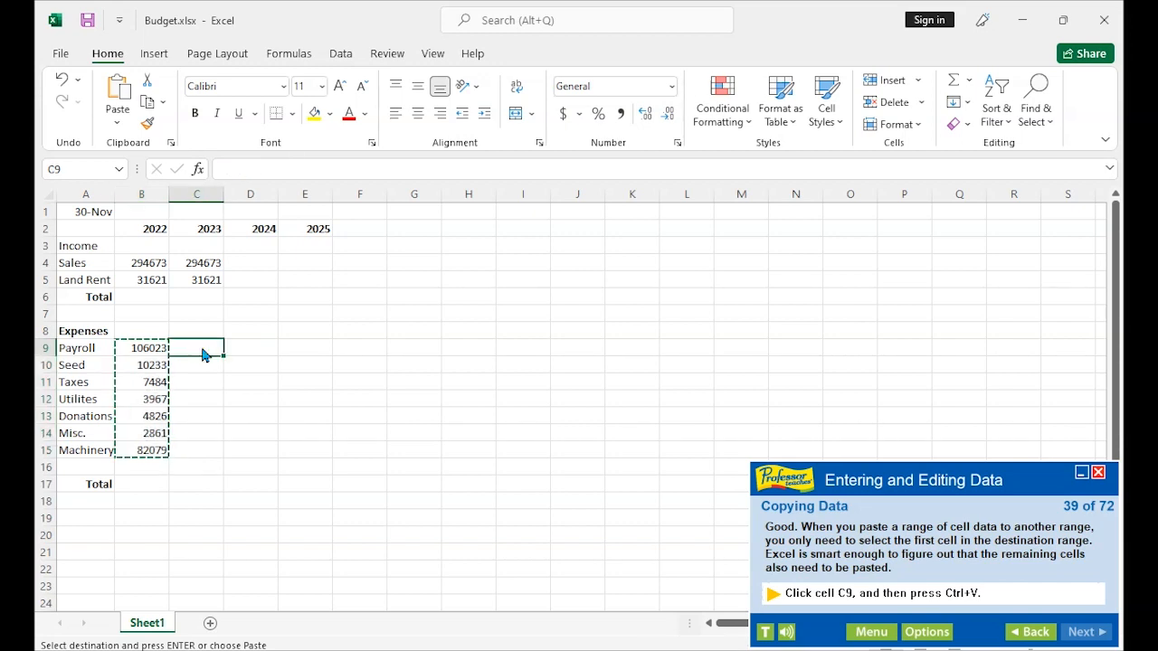
pyautogui.hotkey('ctrl', 'v')
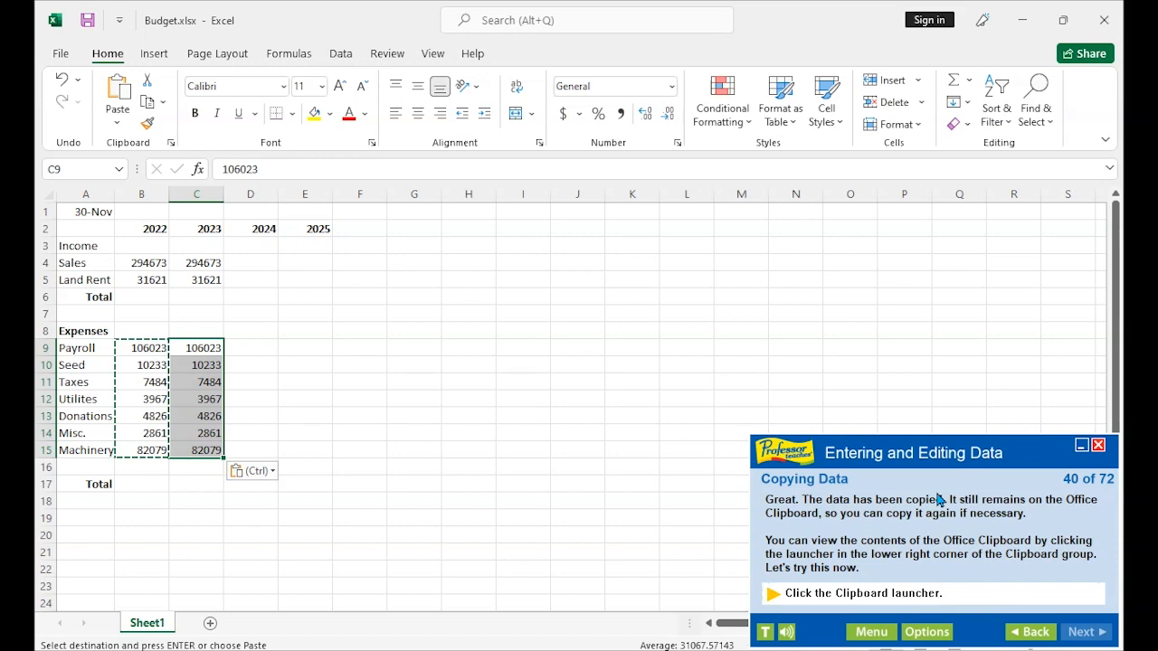
# Display the Office Clipboard contents and advance the lesson to the exercise on pasting from it
pyautogui.click(268, 481)
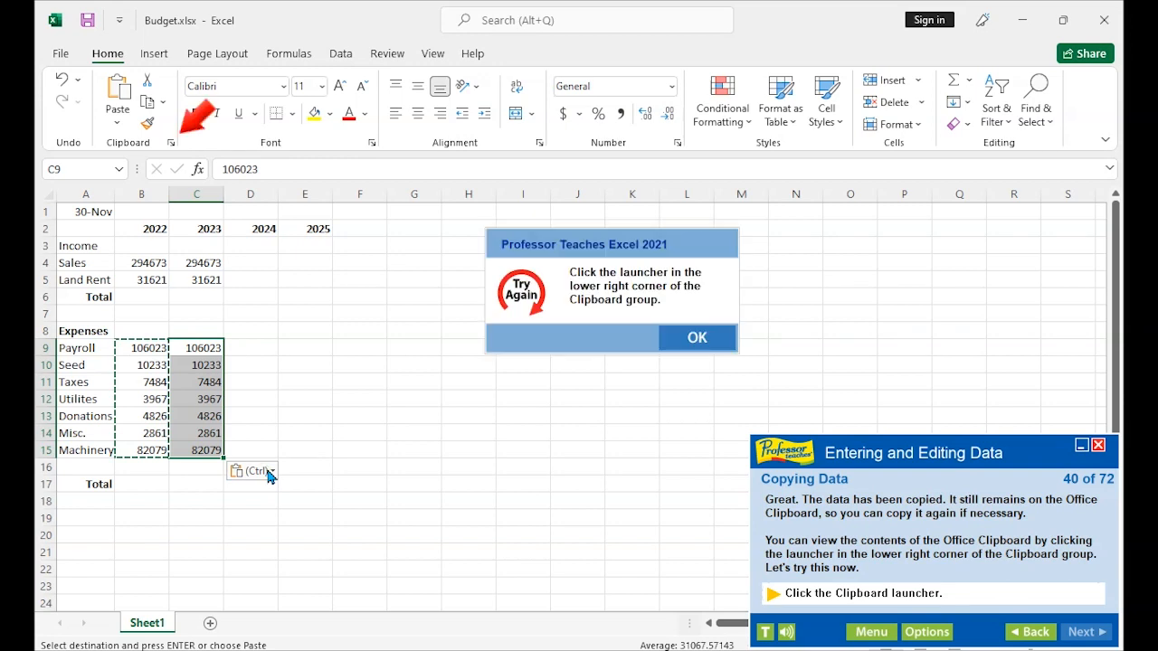
pyautogui.click(681, 340)
pyautogui.click(170, 143)
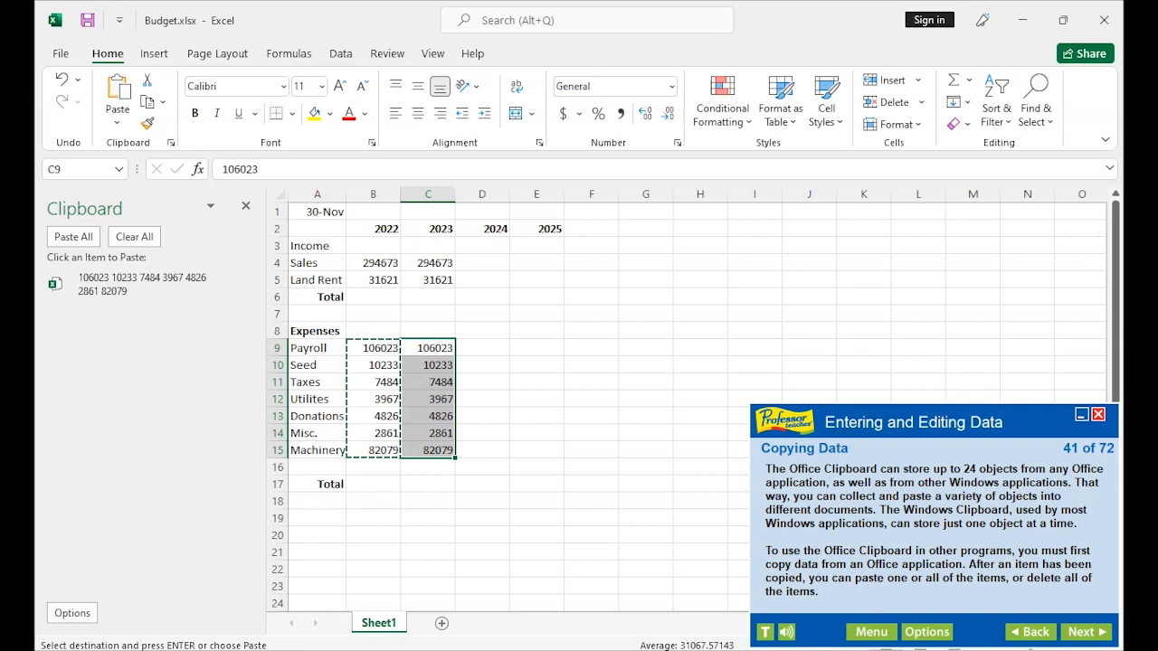
pyautogui.click(1105, 637)
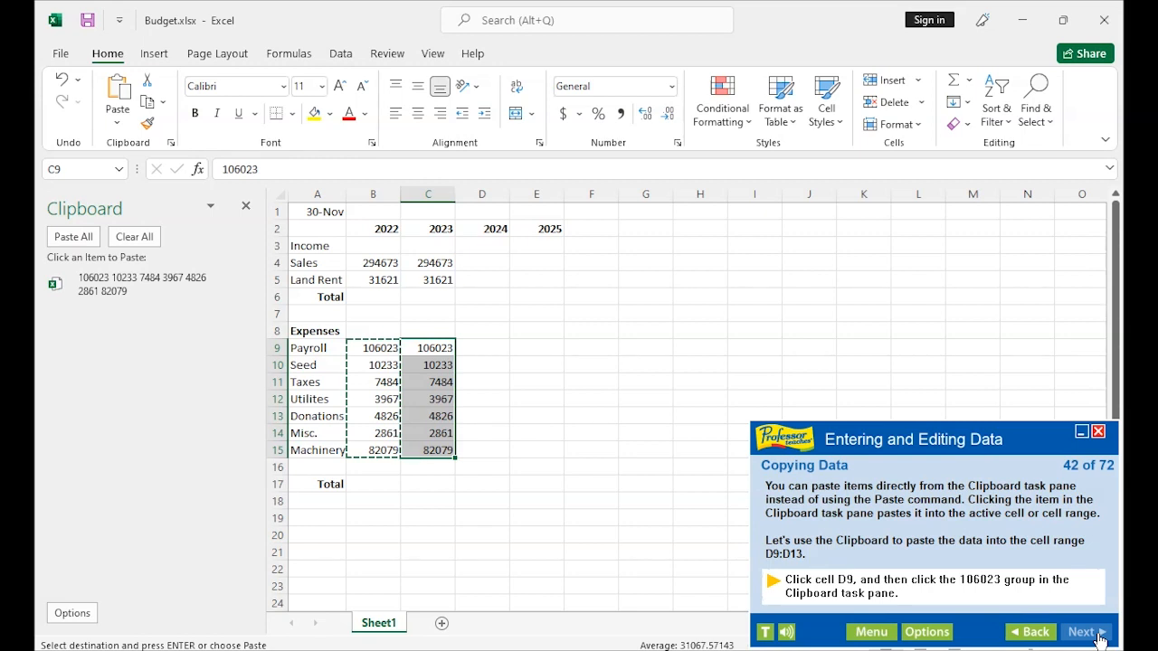
# Paste the 106023 group from the Office Clipboard into the 2024 column starting at cell D9, and close the Clipboard
pyautogui.click(490, 348)
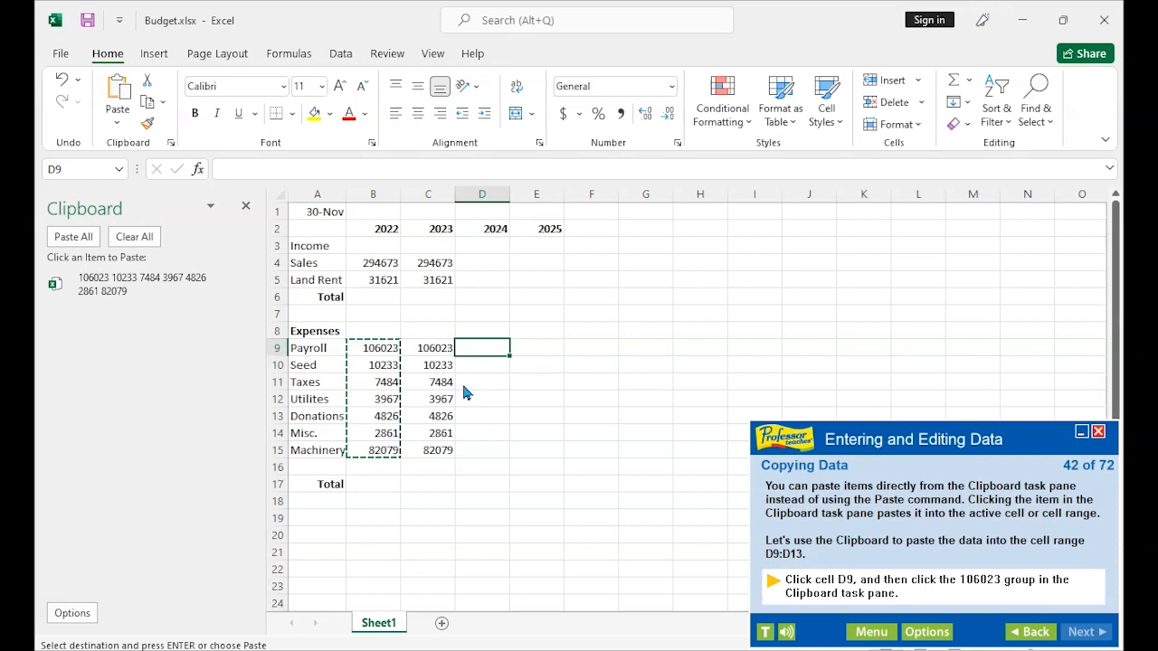
pyautogui.click(87, 280)
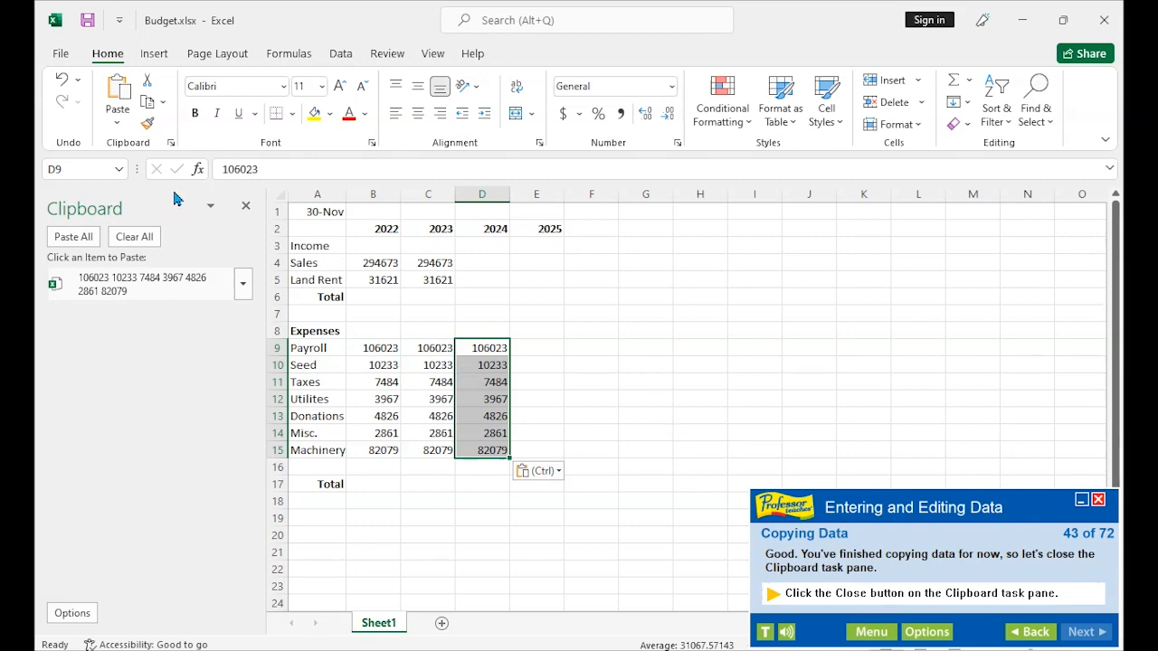
pyautogui.click(244, 207)
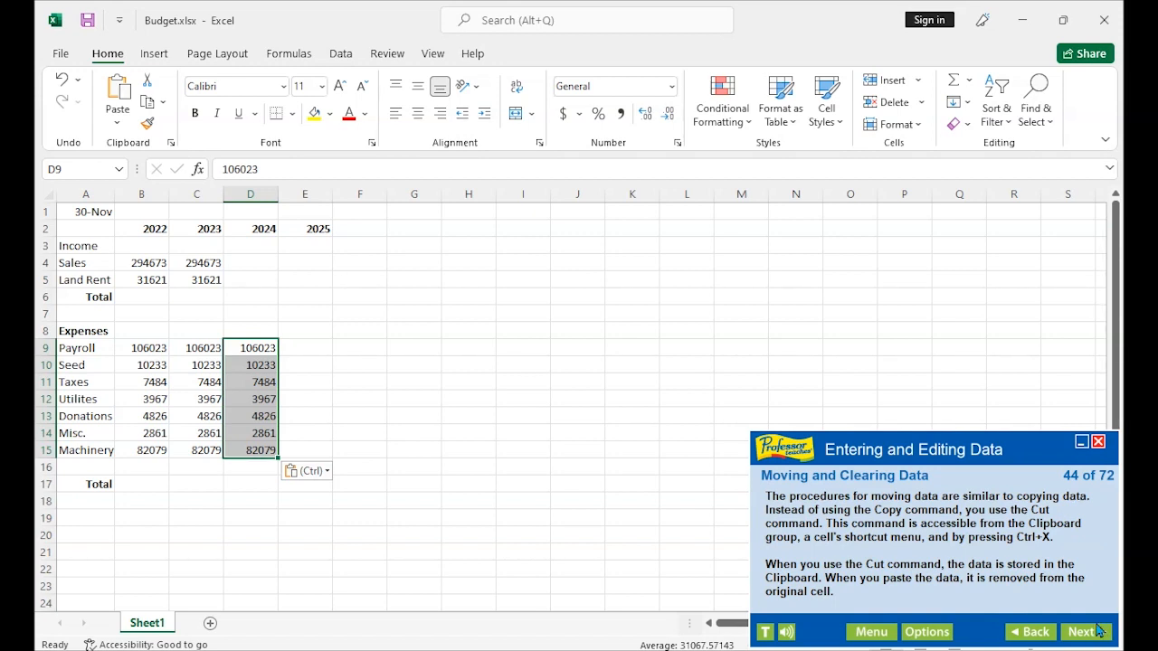
# Advance to the moving exercise and move the Total label from cell A17 to cell A16 with Cut and Paste
pyautogui.click(1095, 633)
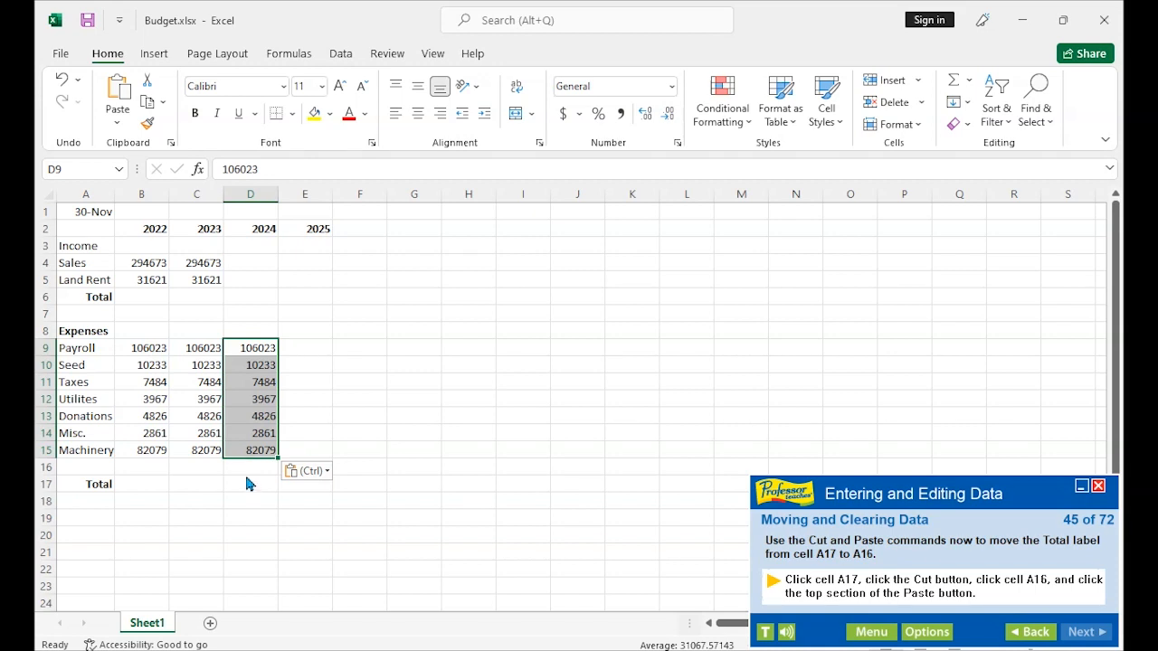
pyautogui.click(89, 488)
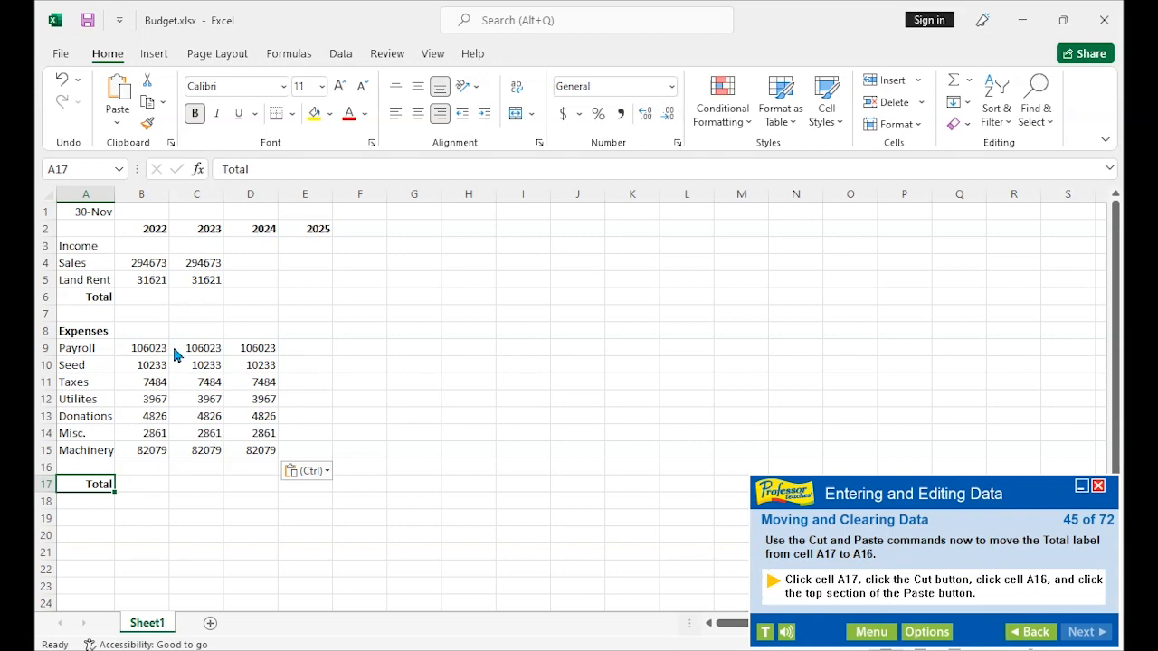
pyautogui.press('Escape')
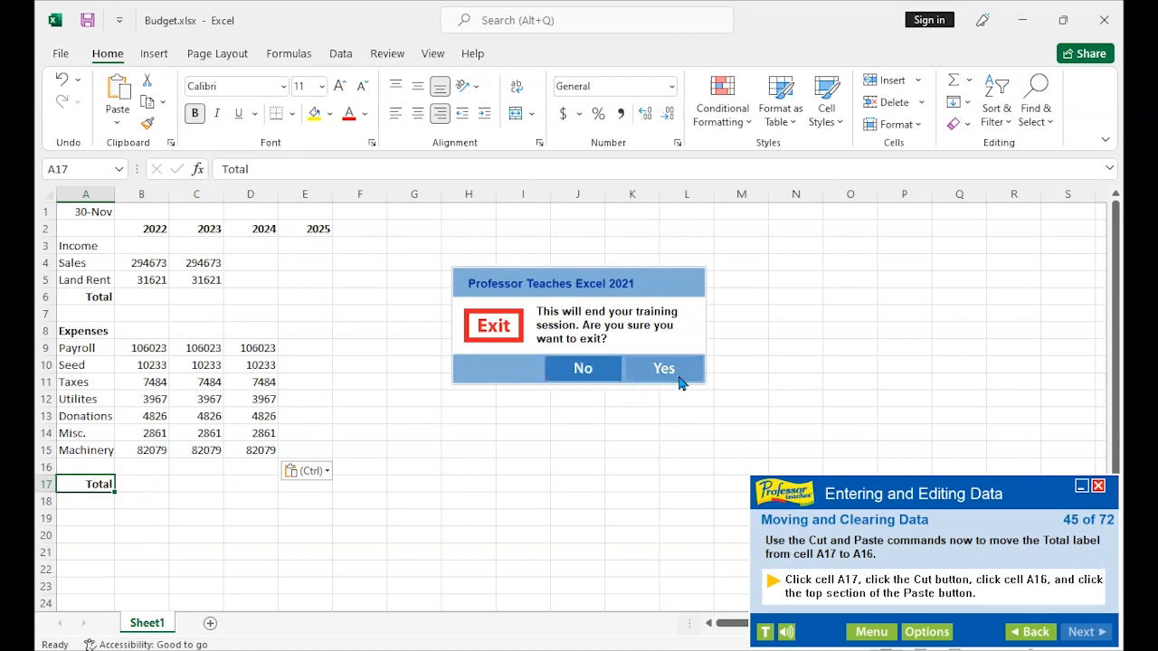
pyautogui.click(602, 373)
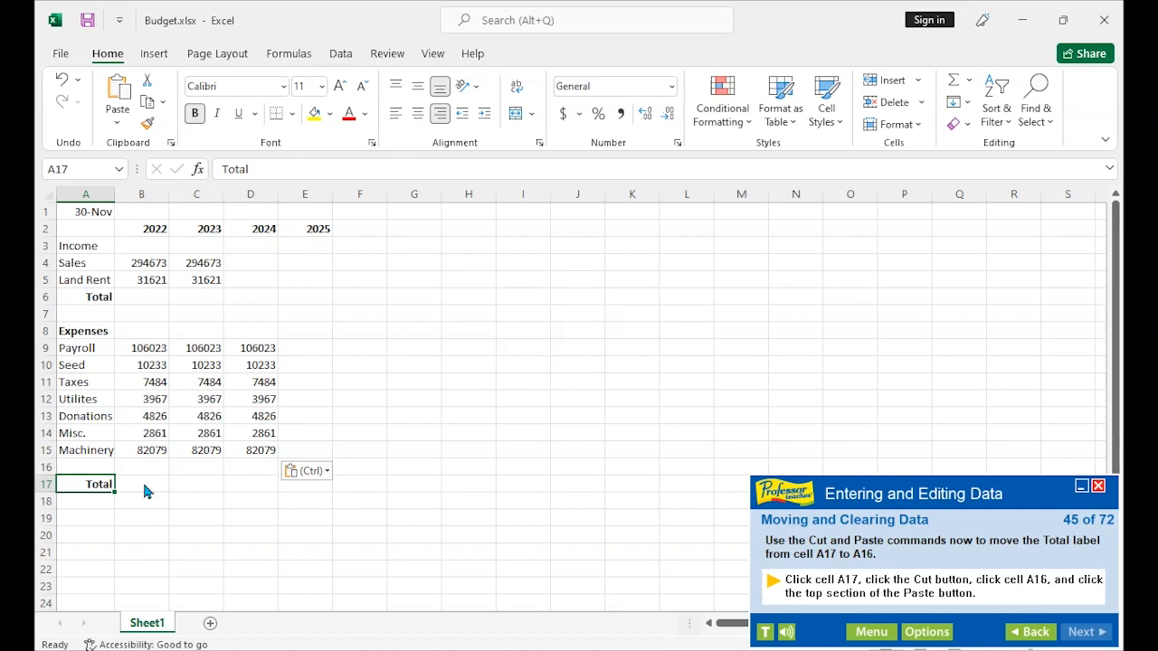
pyautogui.click(91, 487)
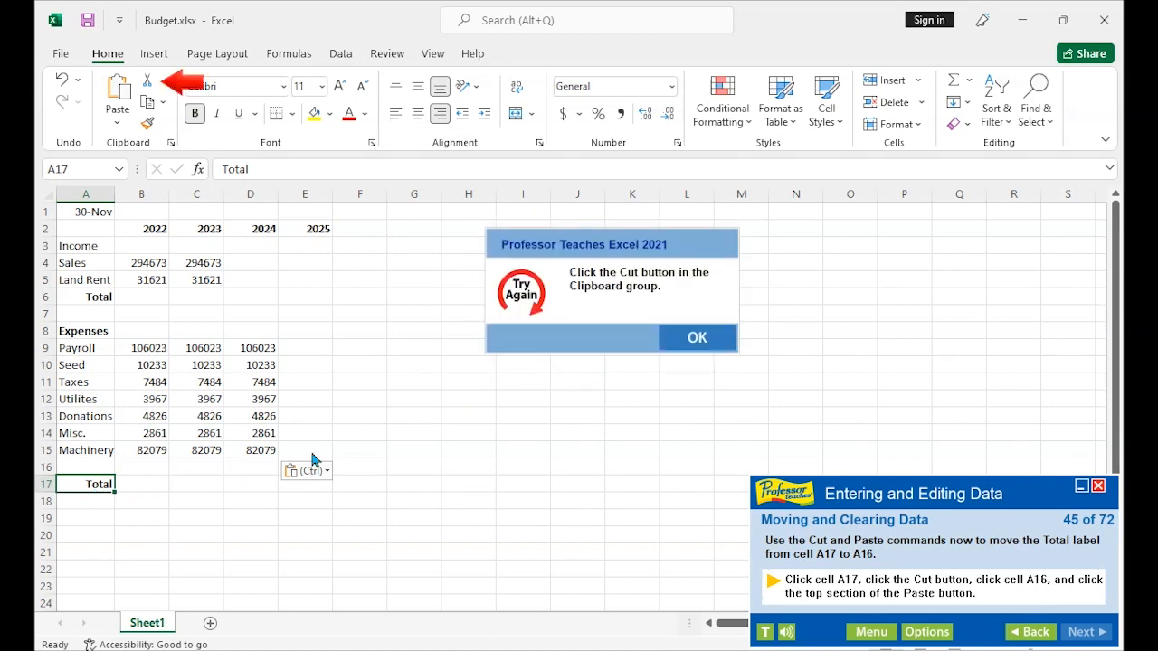
pyautogui.click(692, 342)
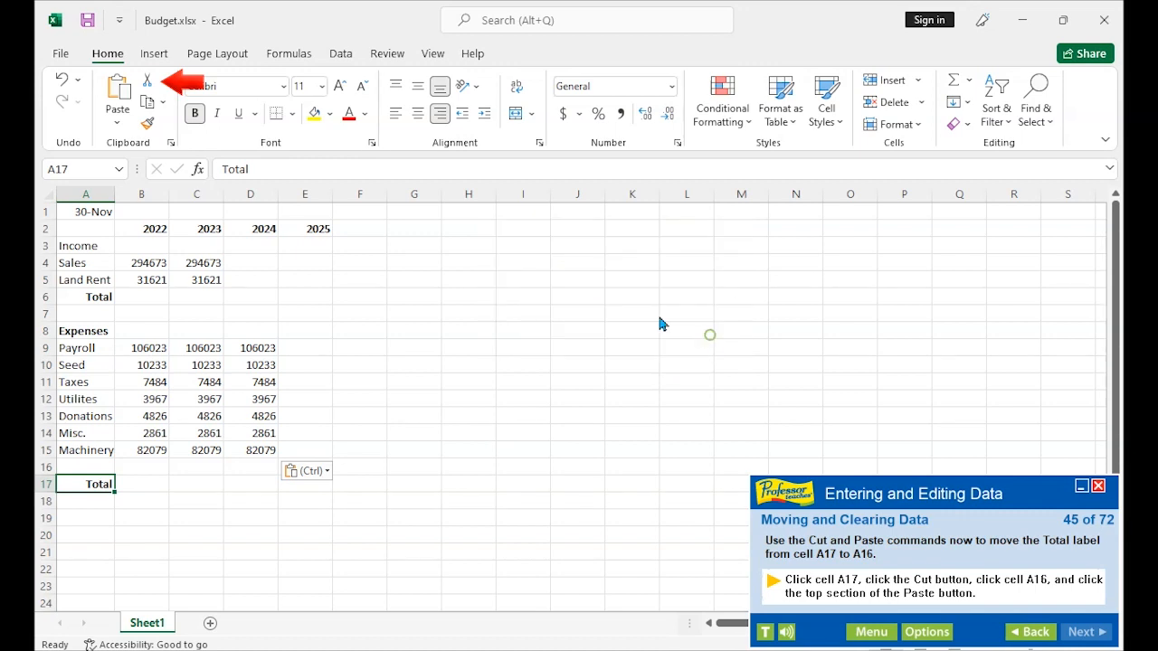
pyautogui.click(147, 83)
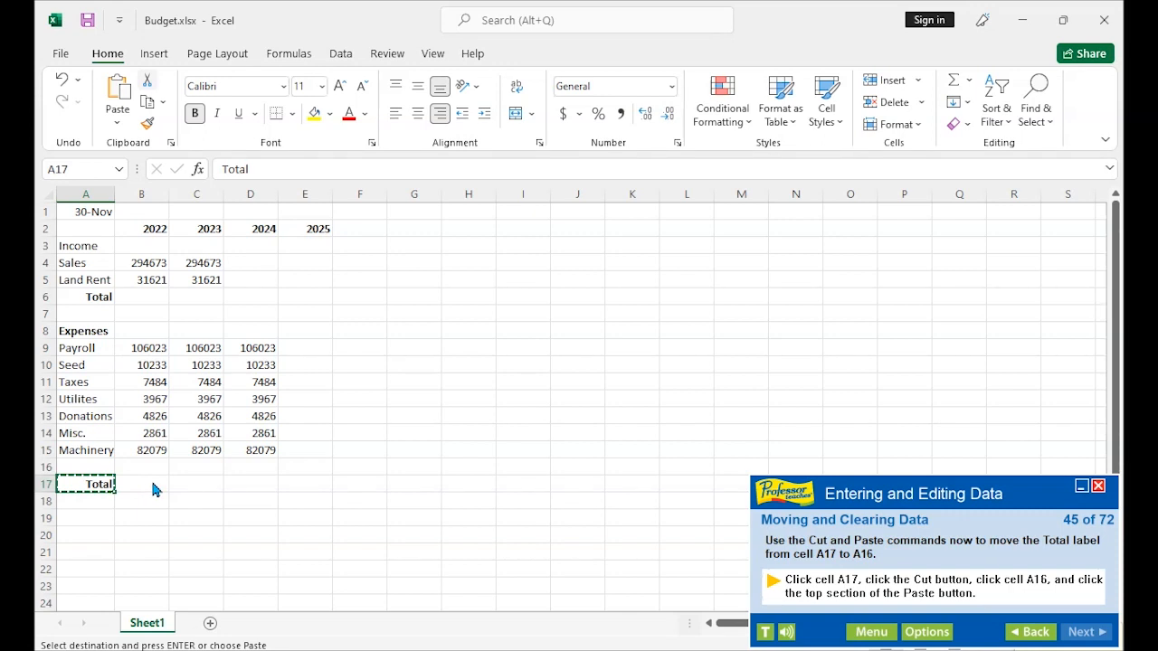
pyautogui.click(90, 467)
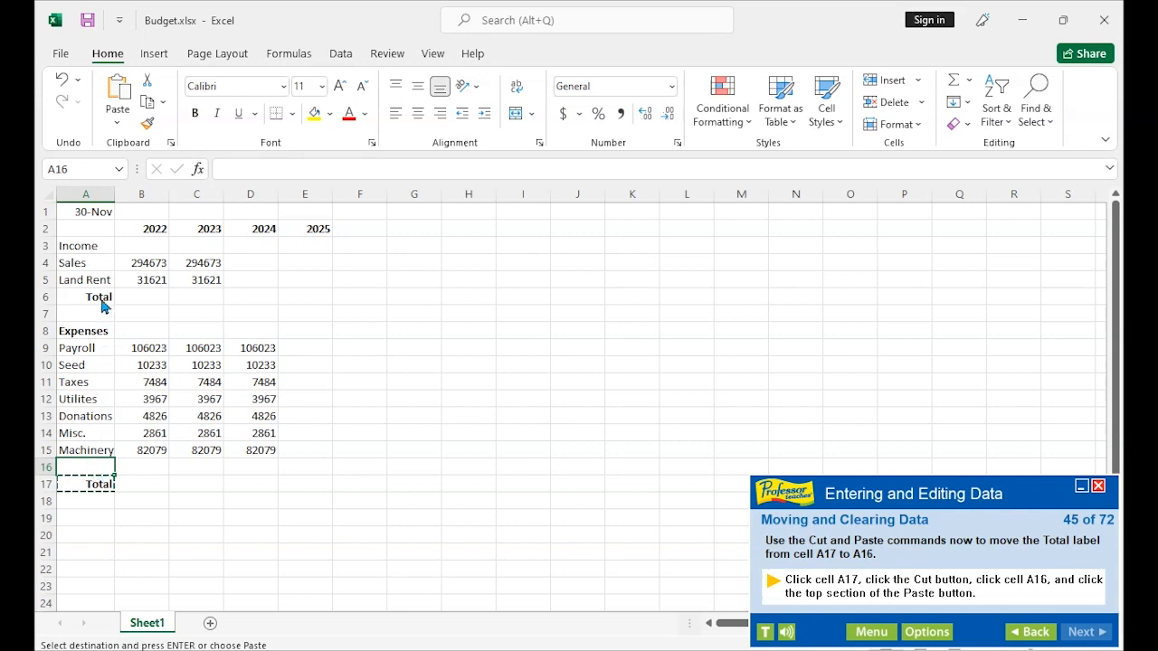
pyautogui.click(119, 95)
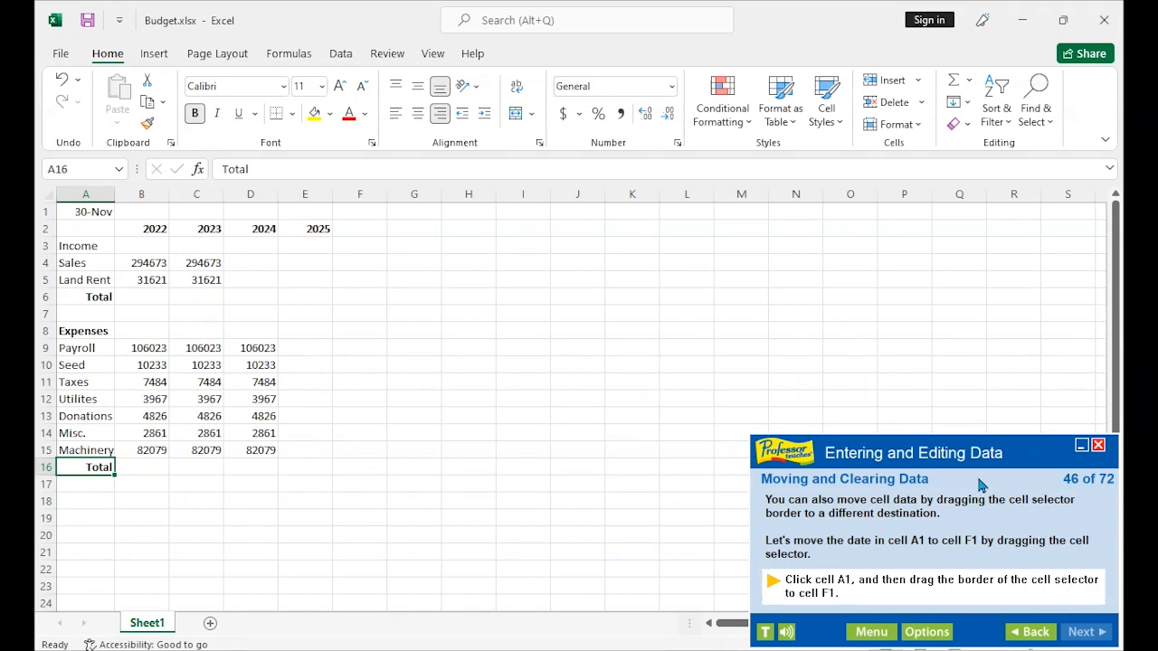
# Move the 30-Nov date from cell A1 to cell F1 by its cell border, and delete it from F1
pyautogui.click(106, 222)
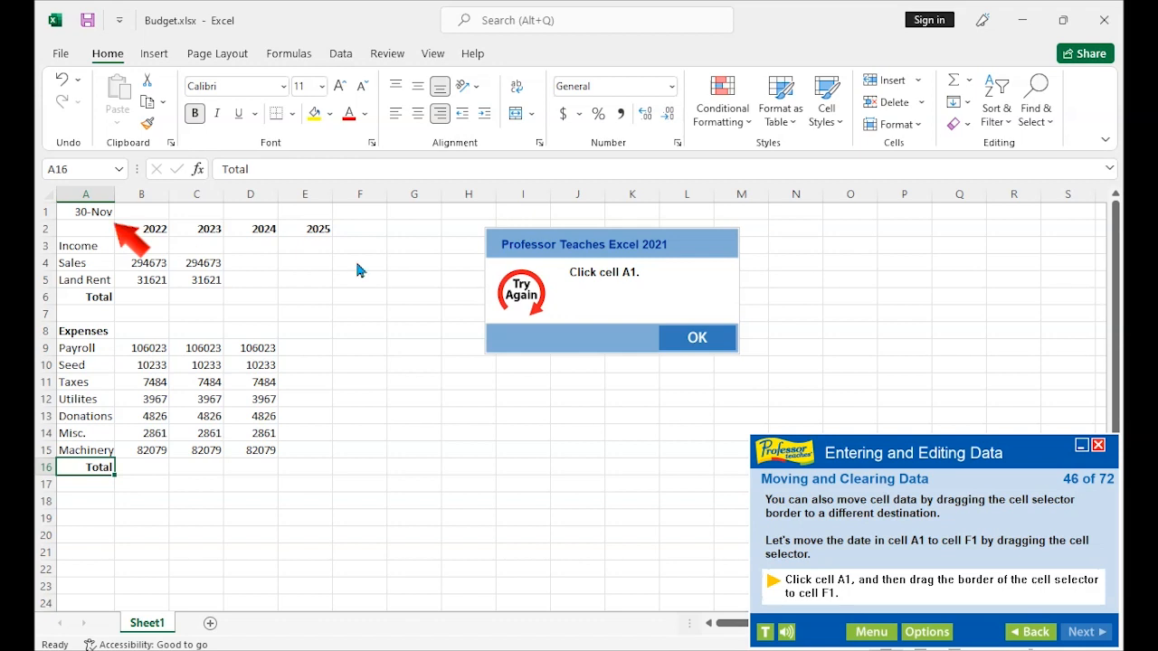
pyautogui.click(691, 342)
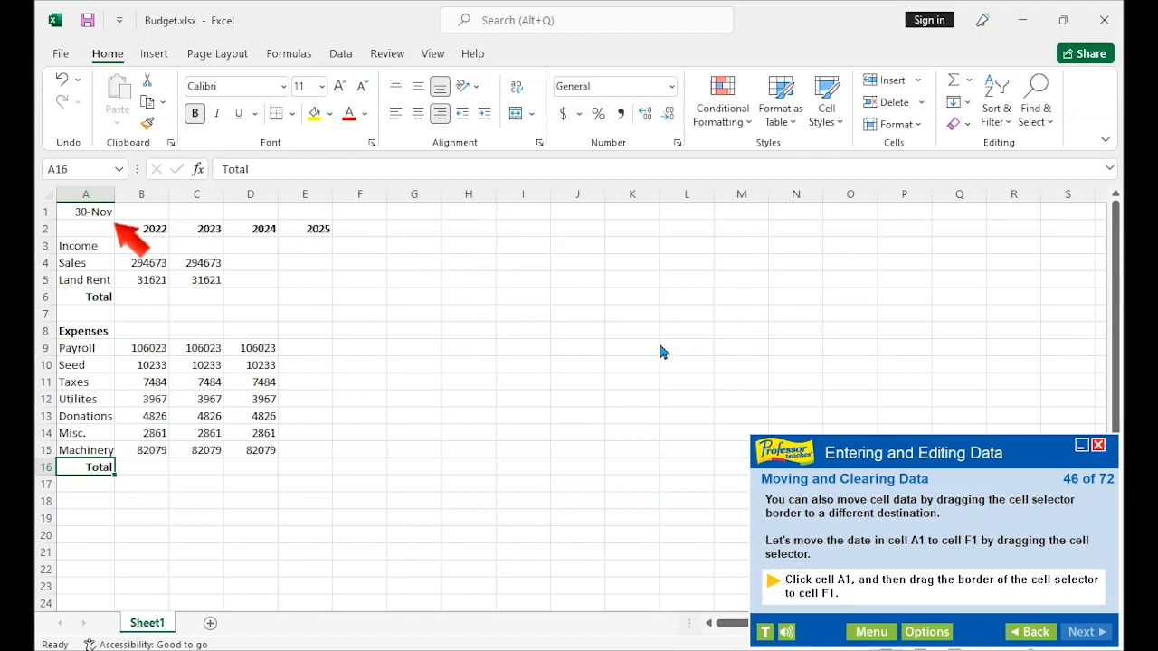
pyautogui.click(107, 214)
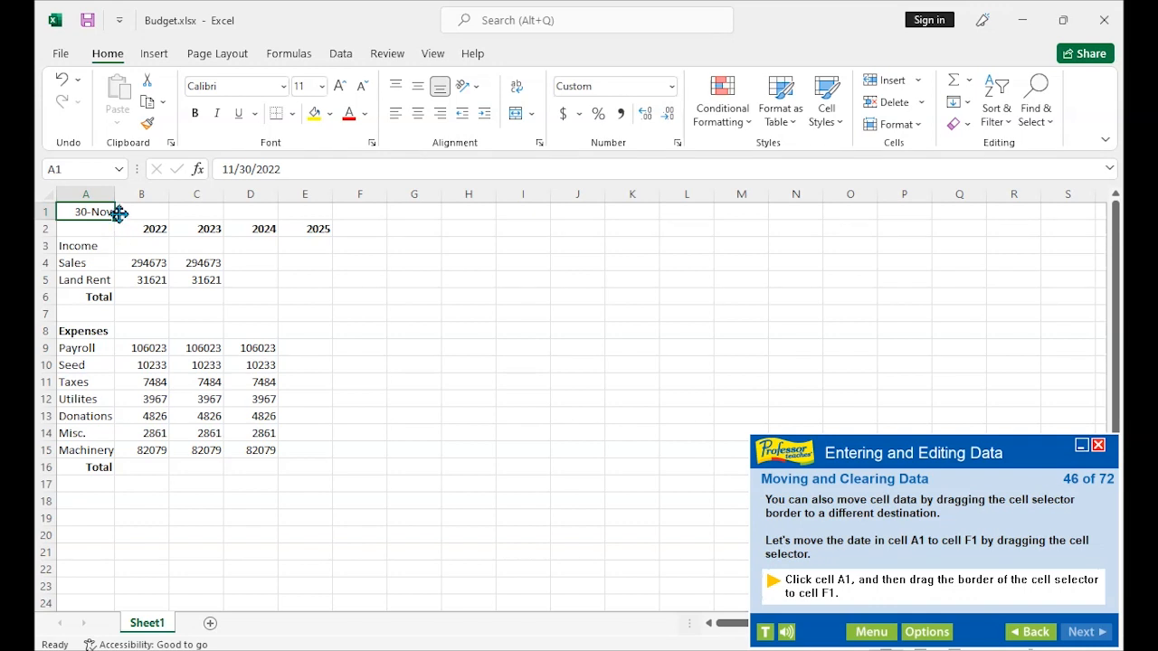
pyautogui.moveTo(113, 214); pyautogui.dragTo(355, 226)
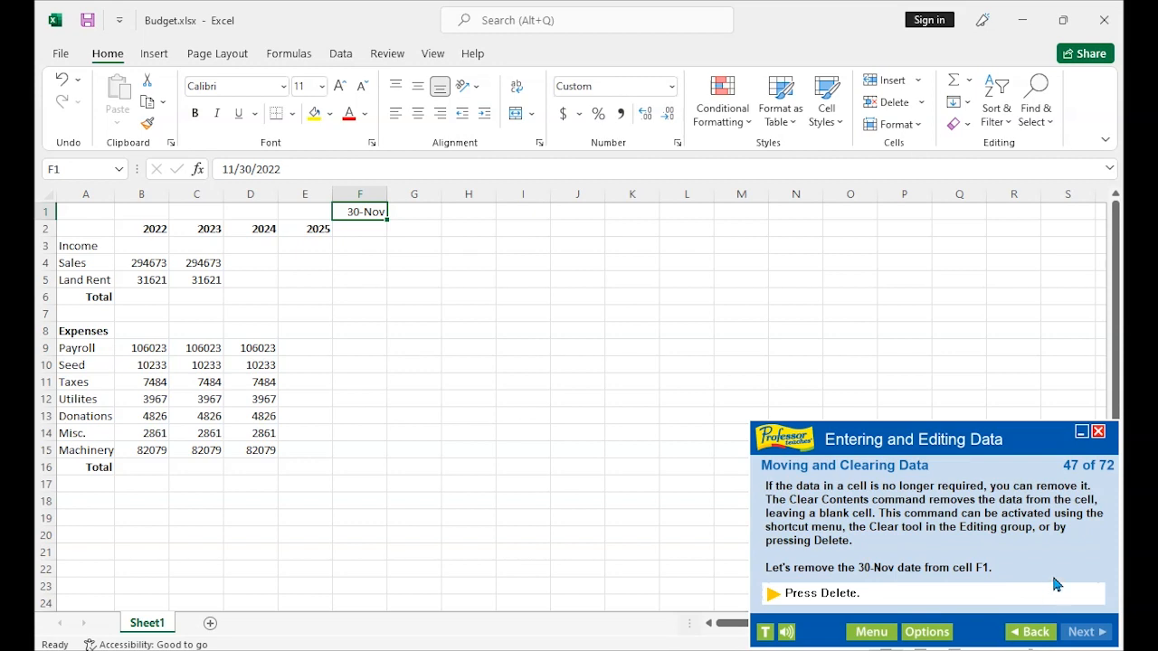
pyautogui.press('Delete')
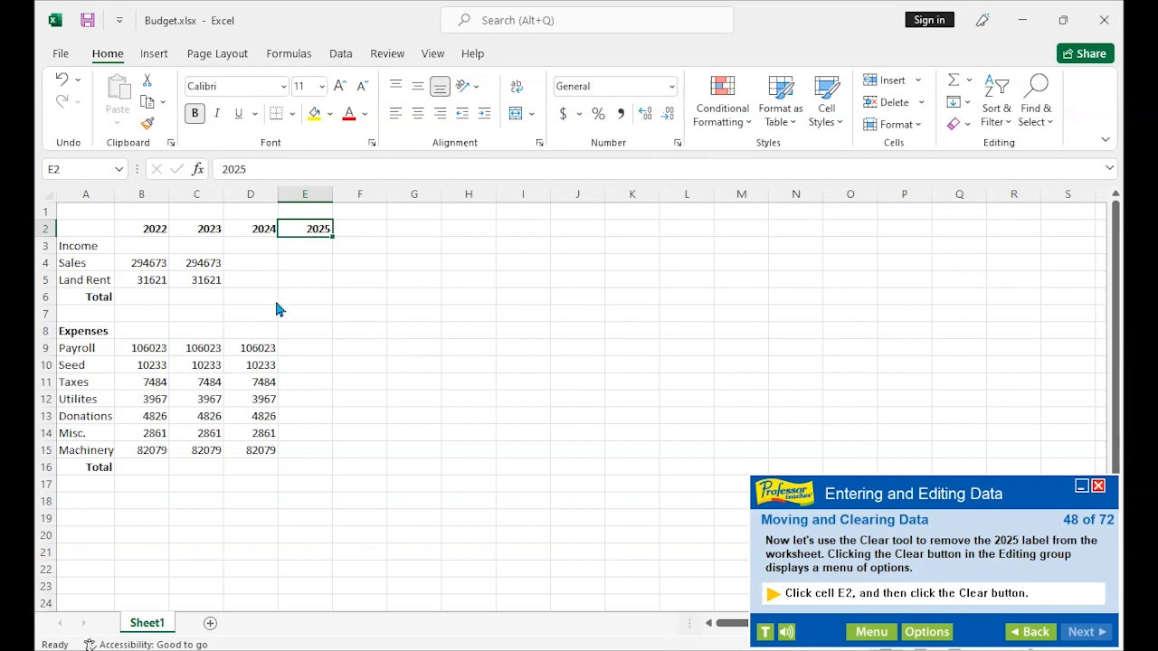
# Remove the 2025 label from cell E2 with the Clear Contents option, keeping the cell's formatting
pyautogui.click(922, 107)
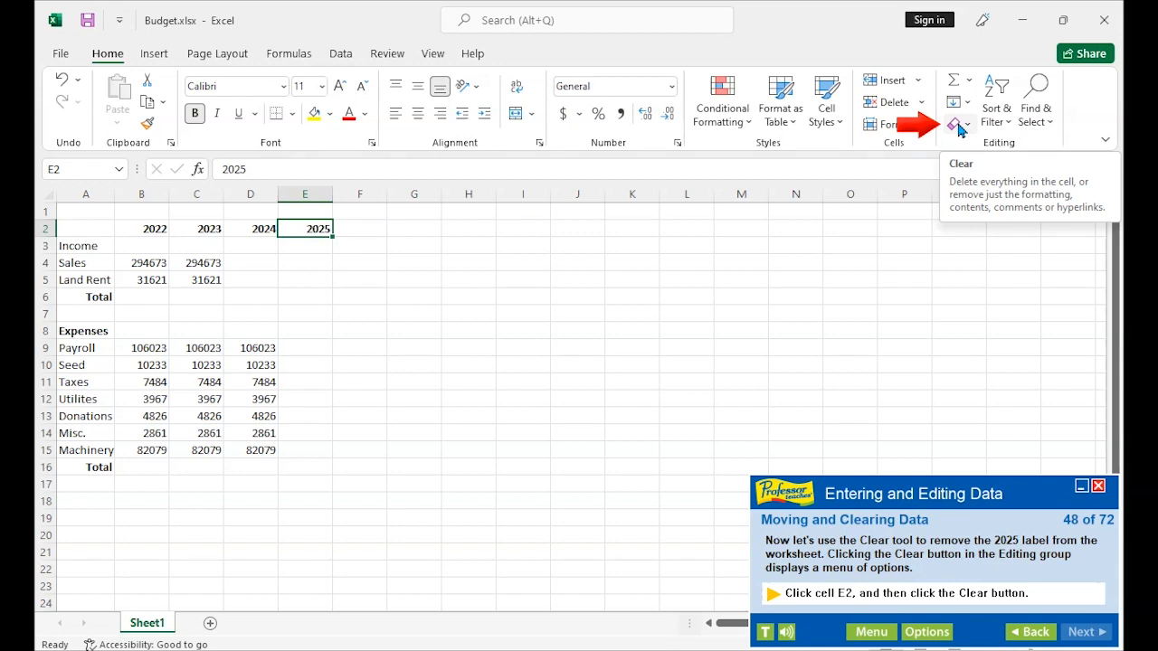
pyautogui.click(960, 130)
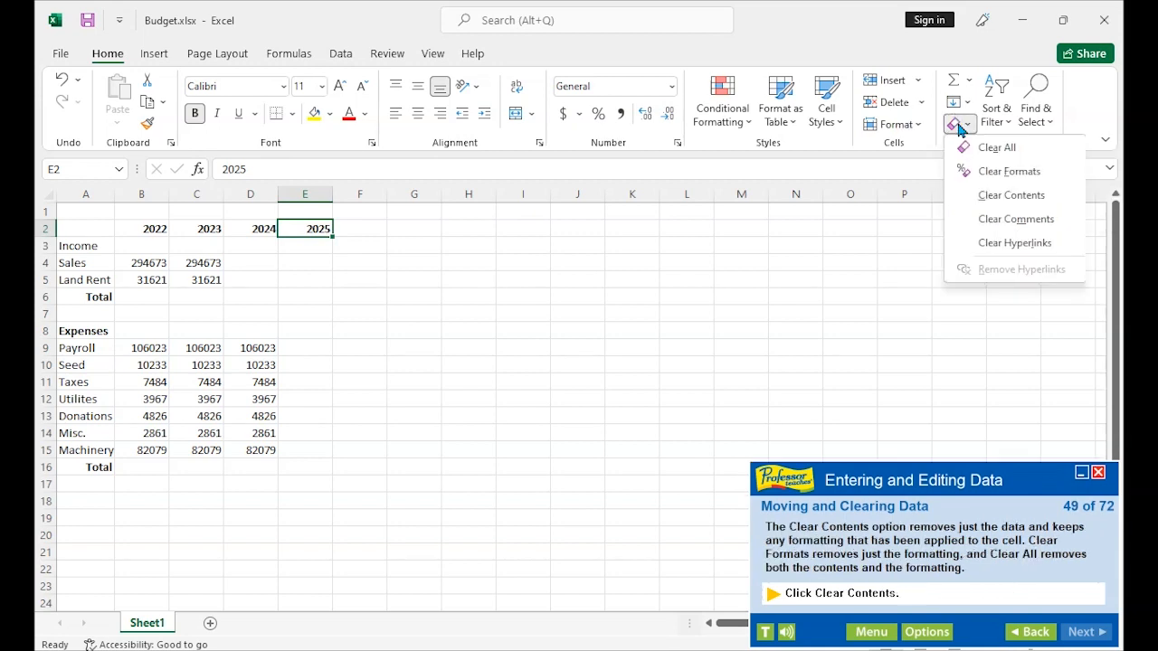
pyautogui.click(1011, 196)
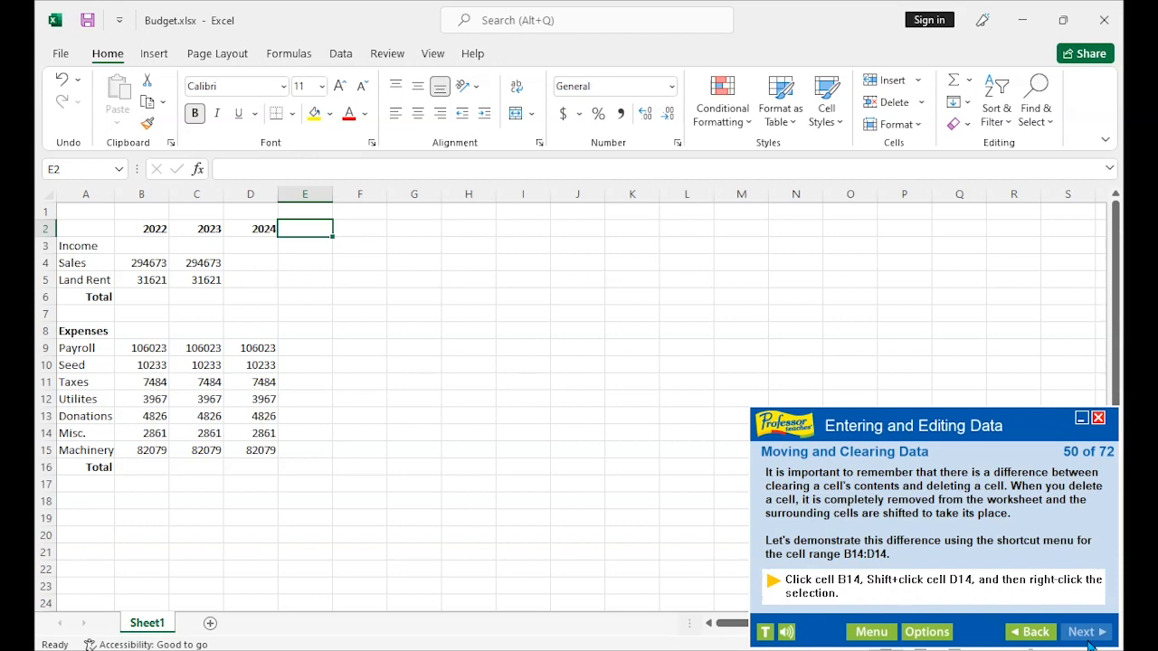
# Delete the Misc. cells in range B14:D14 with the Shift cells up option
pyautogui.click(157, 433)
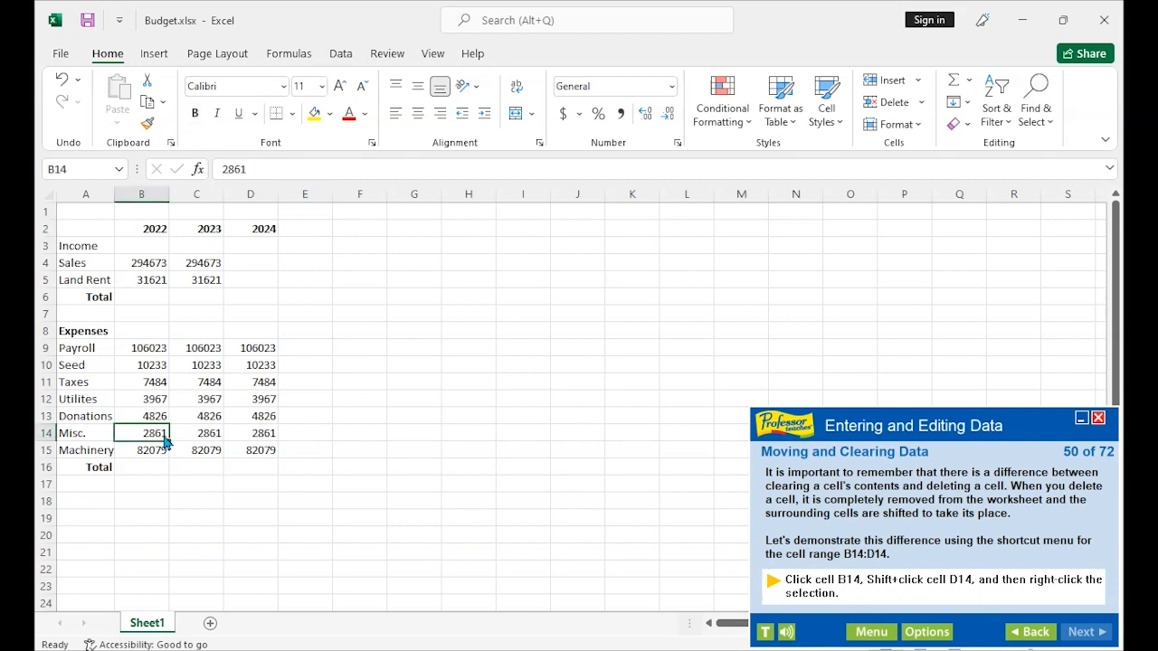
pyautogui.keyDown('shift'); pyautogui.click(255, 434); pyautogui.keyUp('shift')
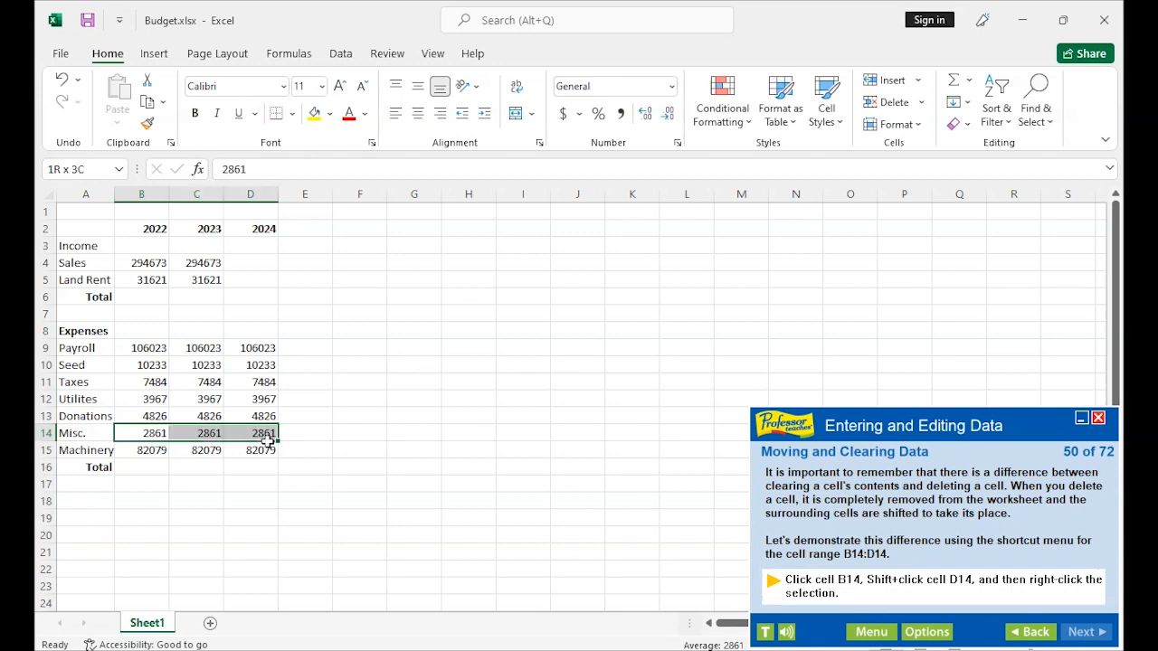
pyautogui.rightClick(263, 435)
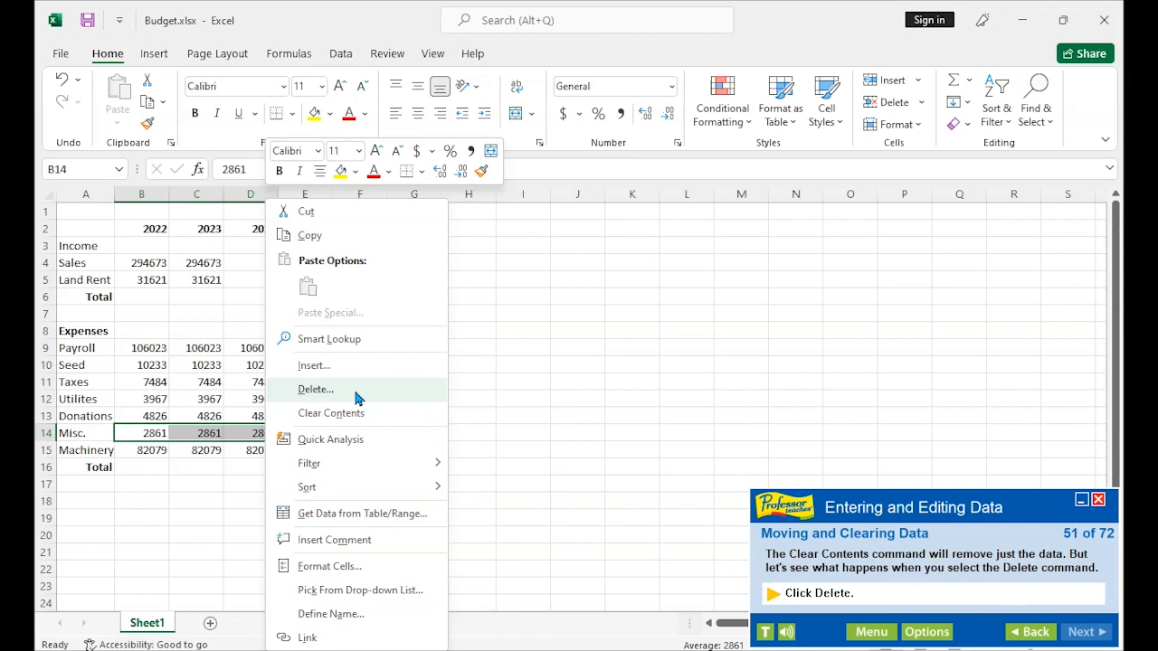
pyautogui.click(355, 397)
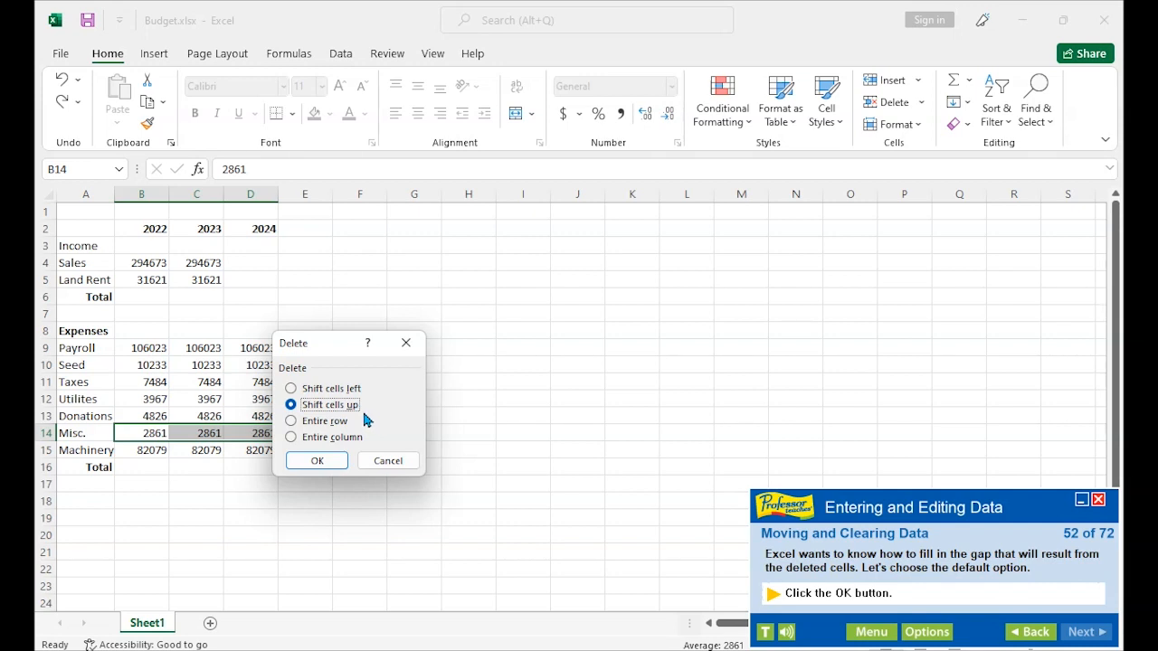
pyautogui.click(317, 461)
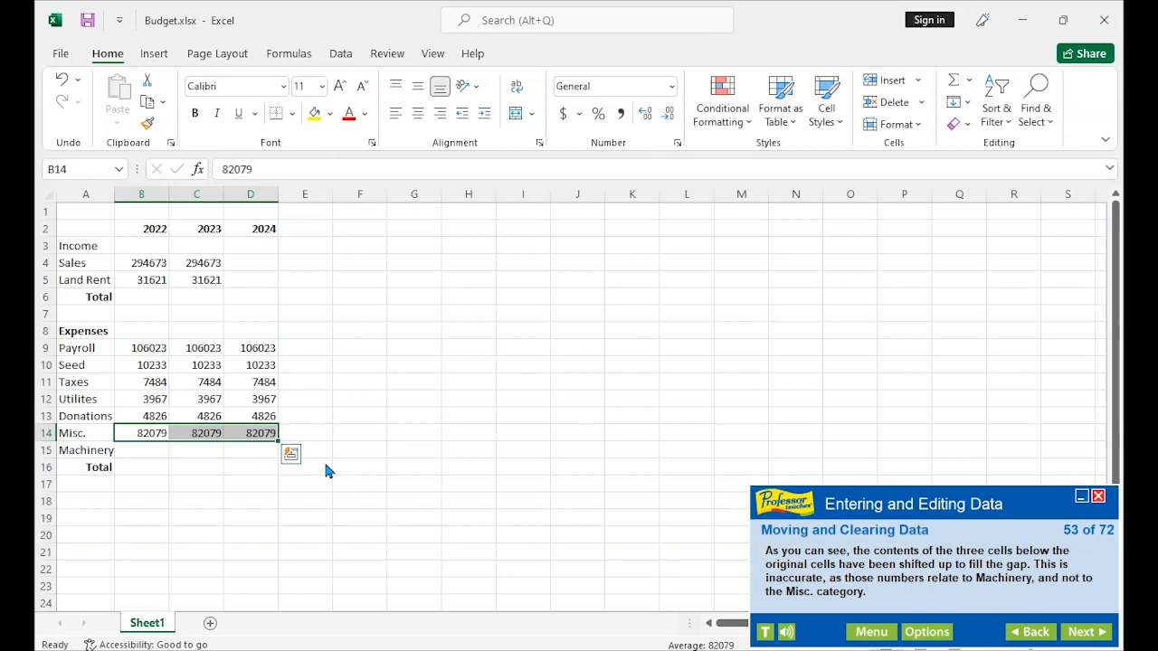
# Advance the lesson to the Undo exercise and undo the deletion of cells B14:D14
pyautogui.click(1086, 632)
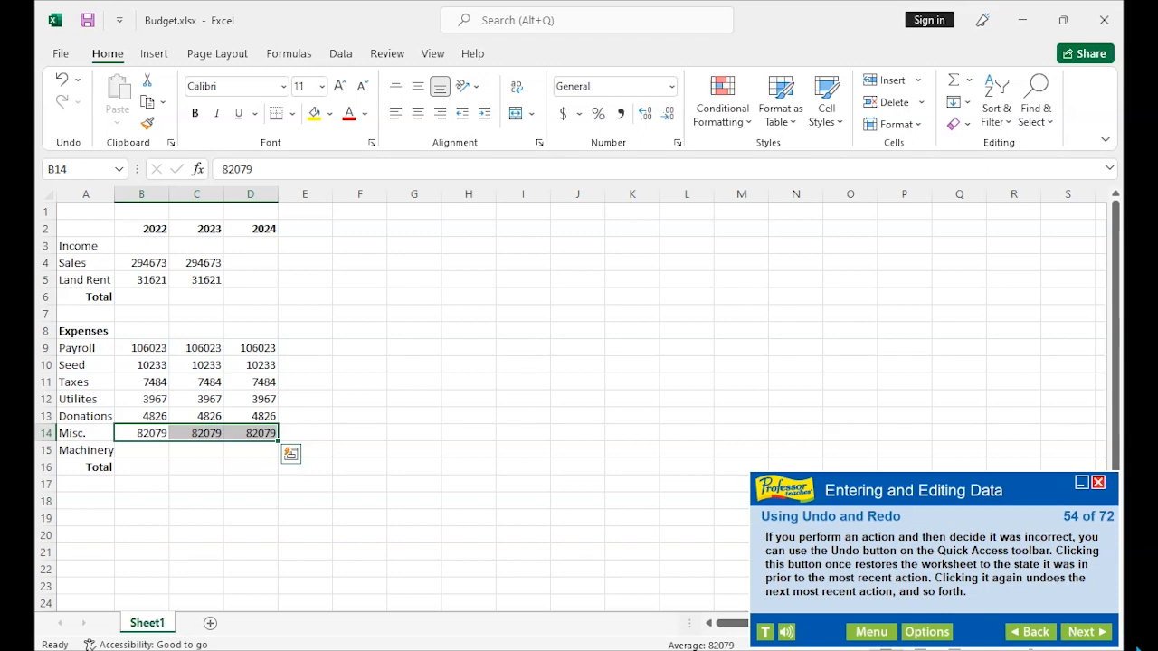
pyautogui.click(1085, 632)
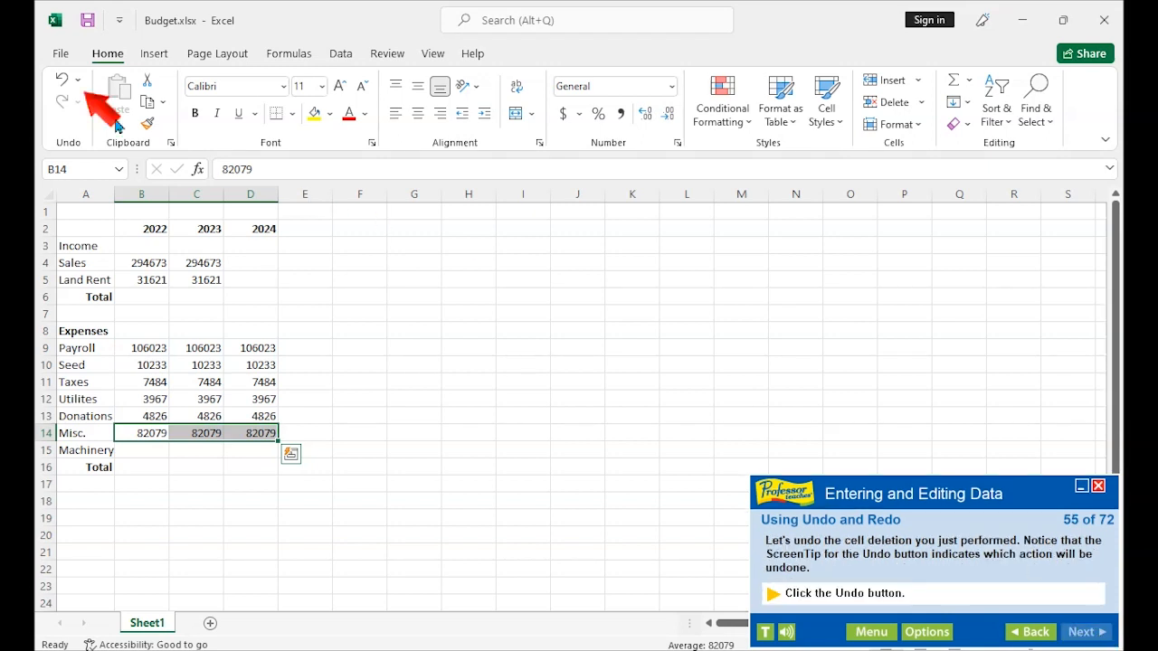
pyautogui.click(62, 82)
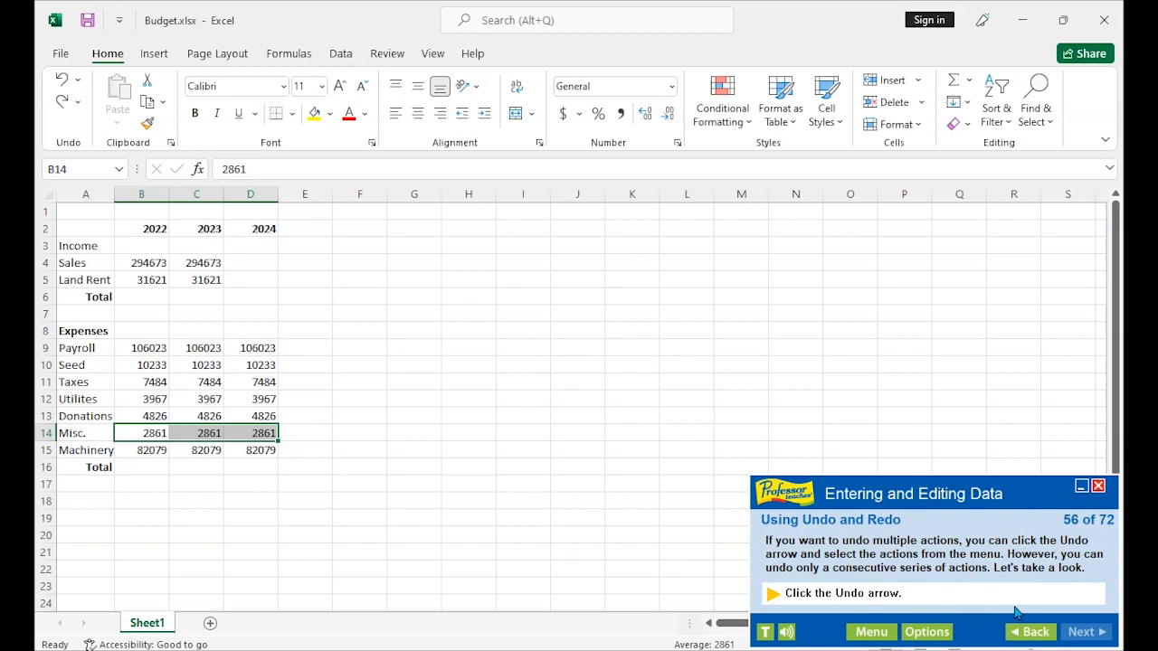
# Undo the last two Clear actions together from the list of past actions, and redo both of them
pyautogui.click(78, 78)
pyautogui.click(69, 122)
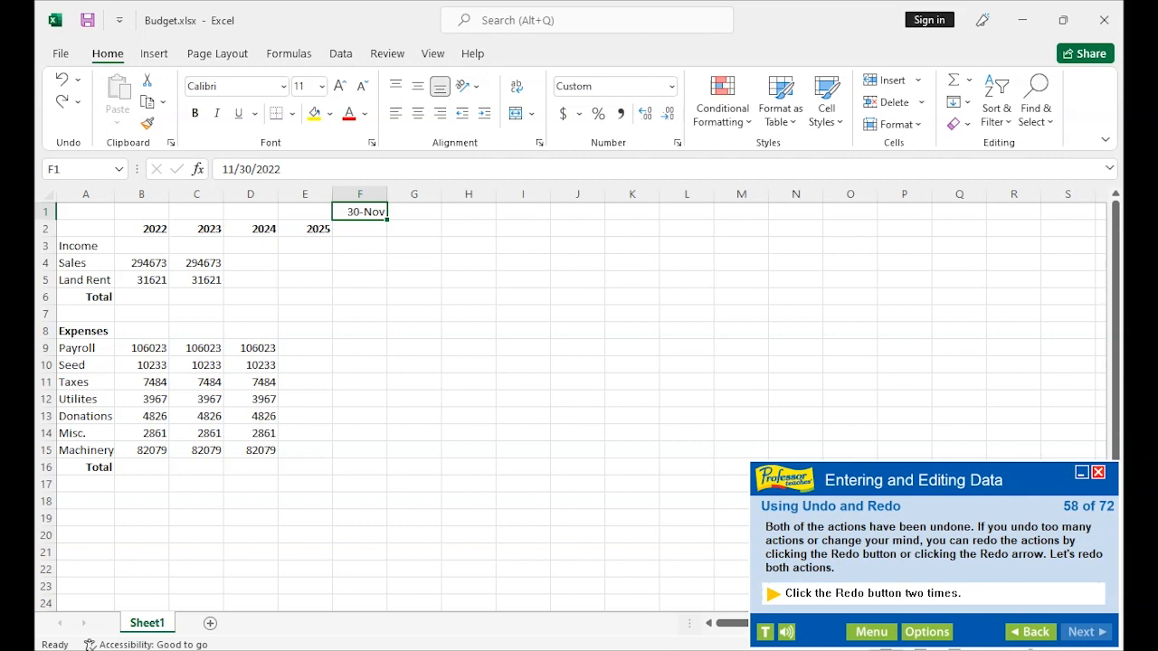
pyautogui.click(63, 100)
pyautogui.click(64, 101)
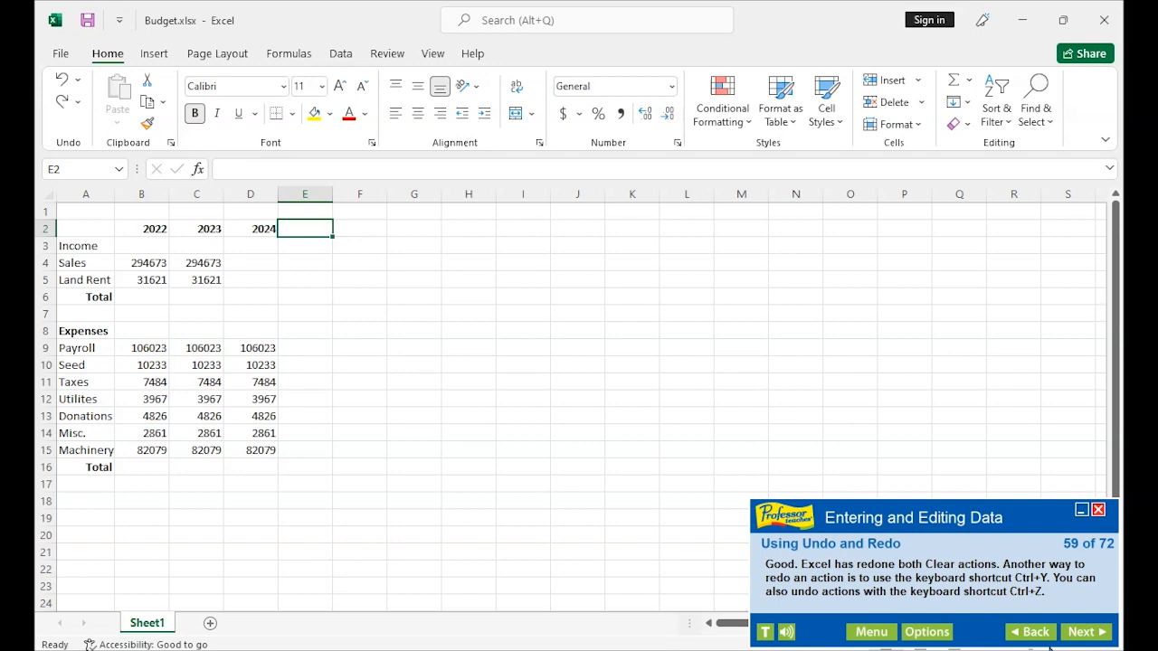
# Advance the lesson, save the Budget workbook and open Weekly Price List.xlsx from the recent workbooks
pyautogui.click(1101, 634)
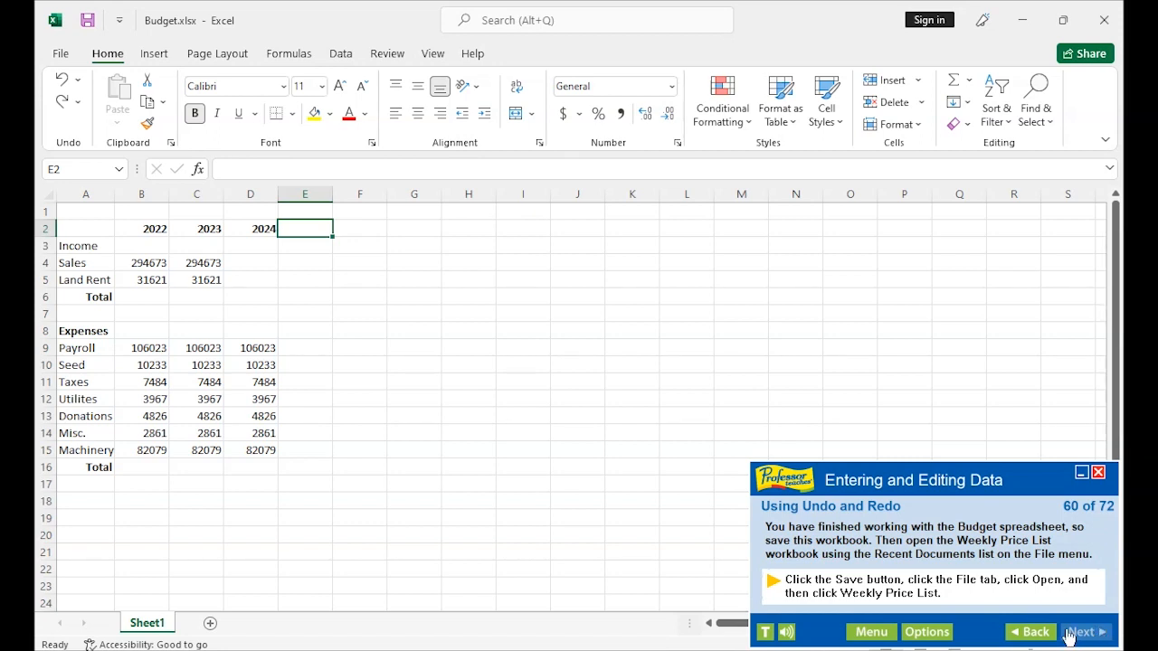
pyautogui.click(89, 22)
pyautogui.click(59, 54)
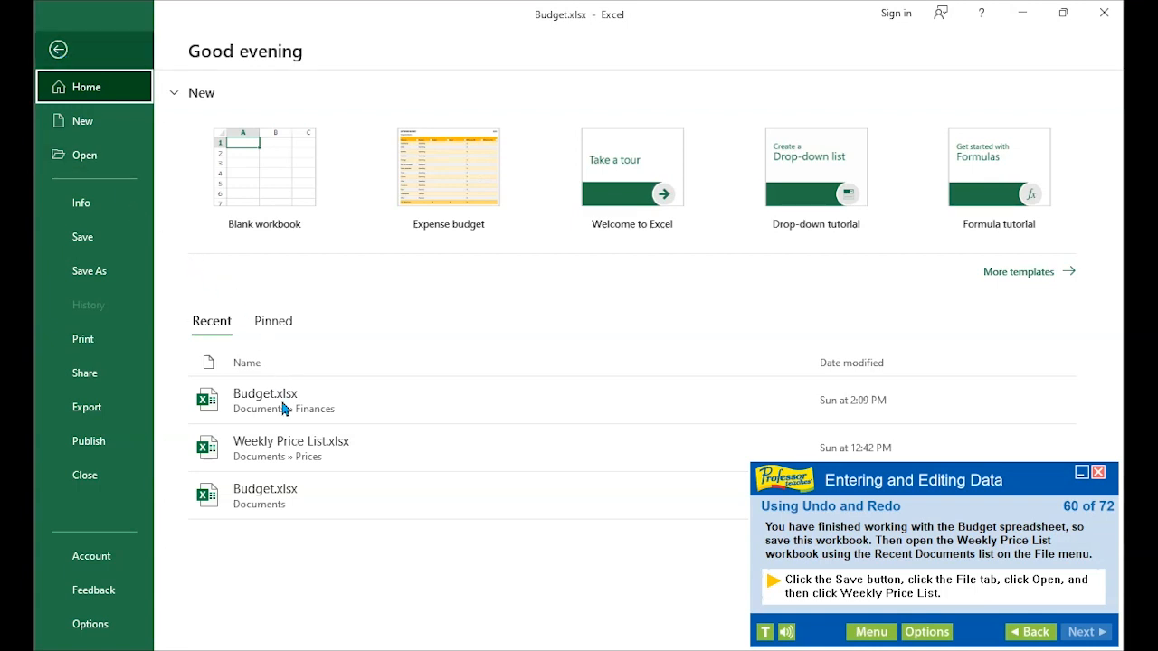
pyautogui.click(294, 453)
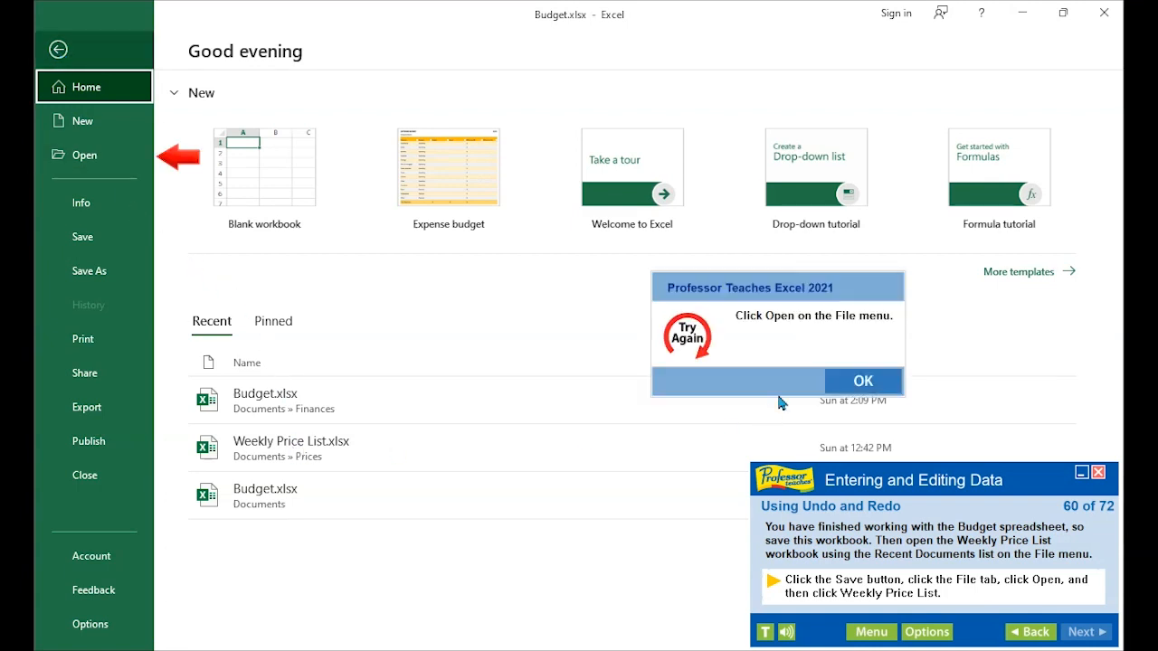
pyautogui.click(864, 382)
pyautogui.click(85, 156)
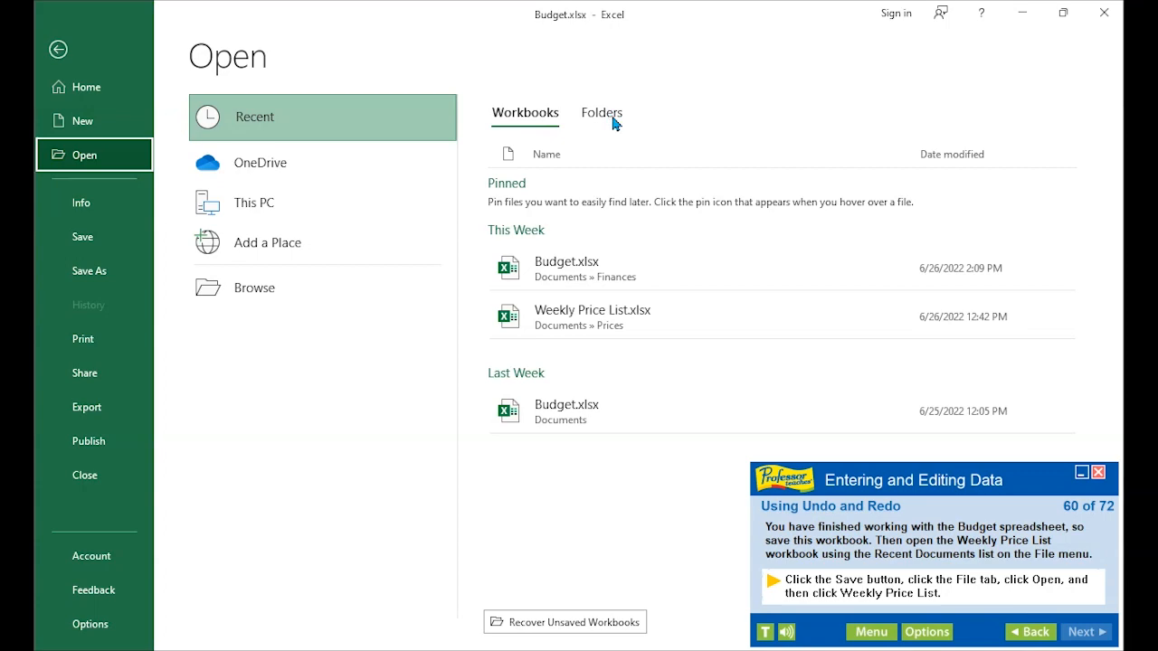
pyautogui.click(584, 326)
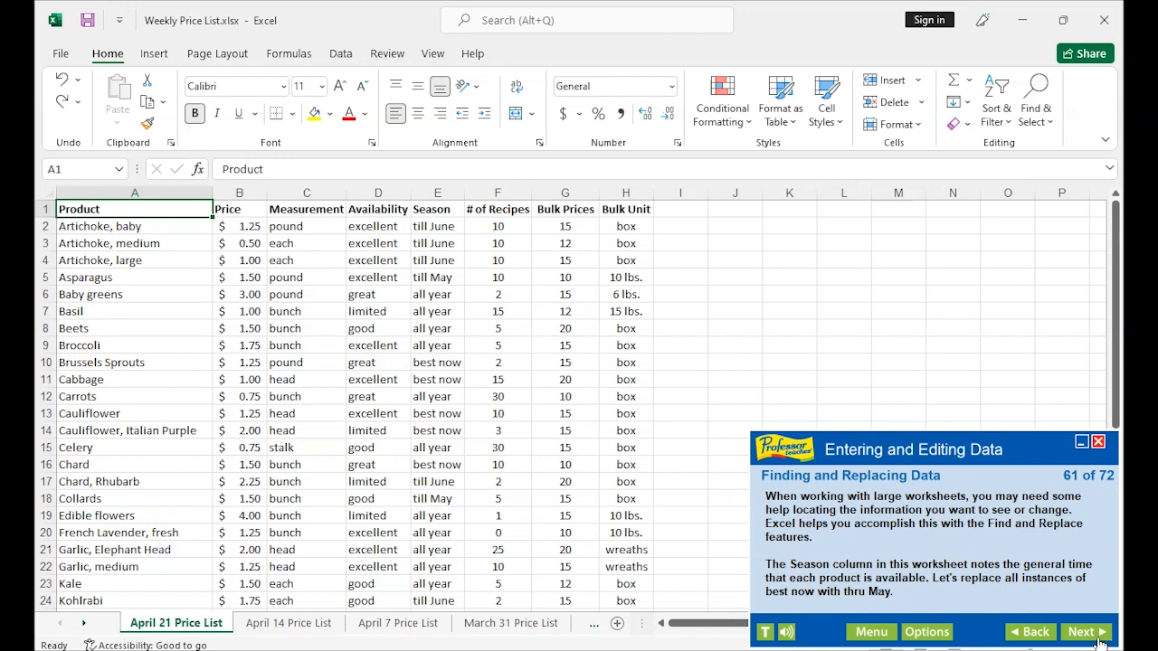
# Advance to the replacing exercise and set up a Replace of "best now" with "thru May"
pyautogui.click(1098, 635)
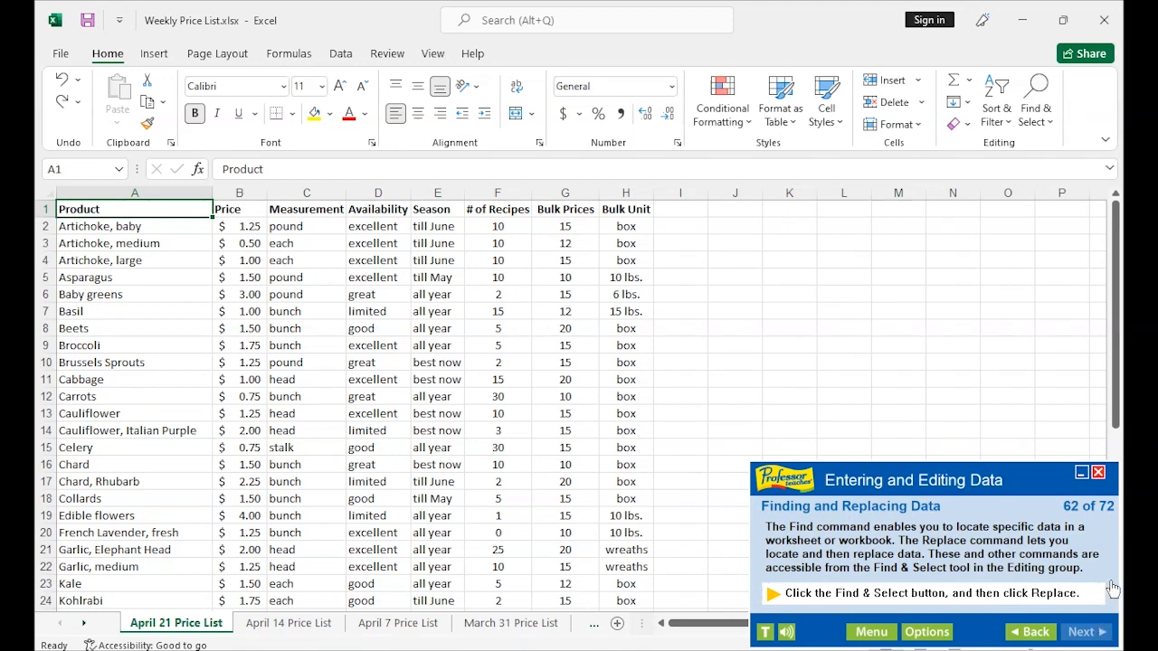
pyautogui.click(1047, 124)
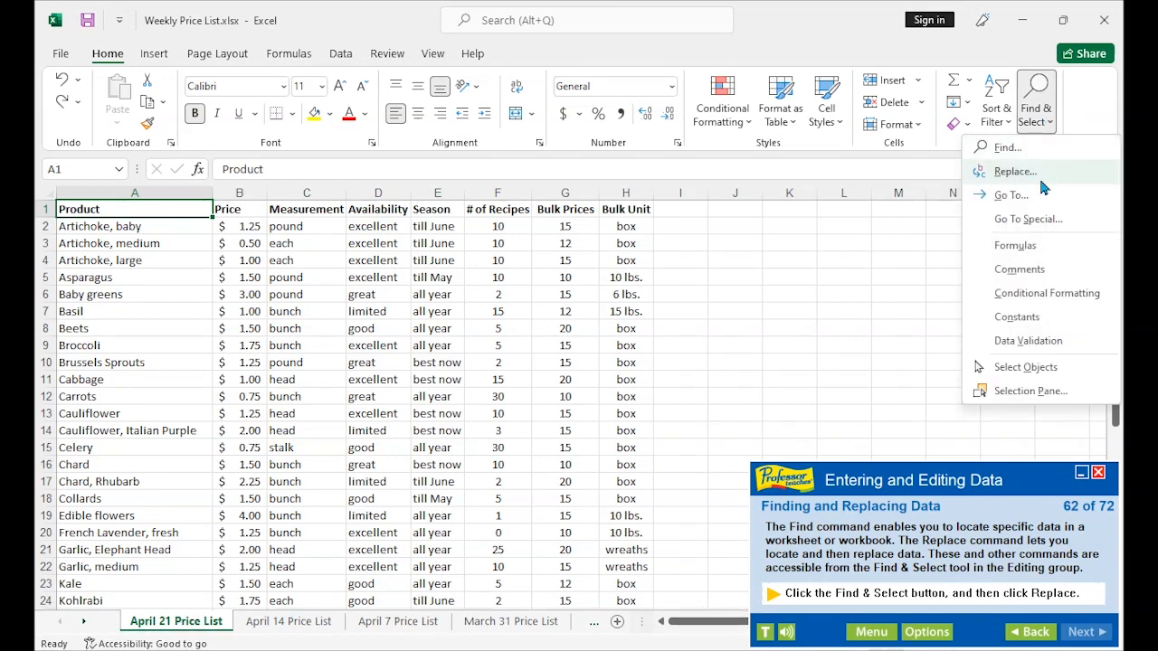
pyautogui.click(1036, 173)
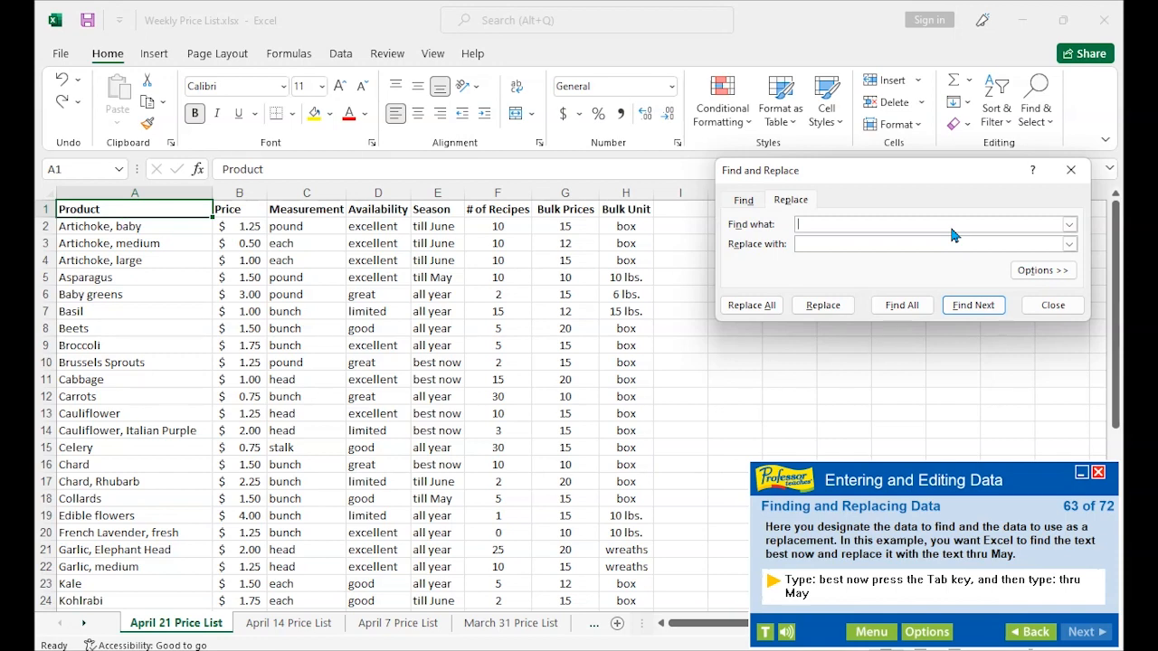
pyautogui.write('best now')
pyautogui.press('Tab')
pyautogui.write('thru May')
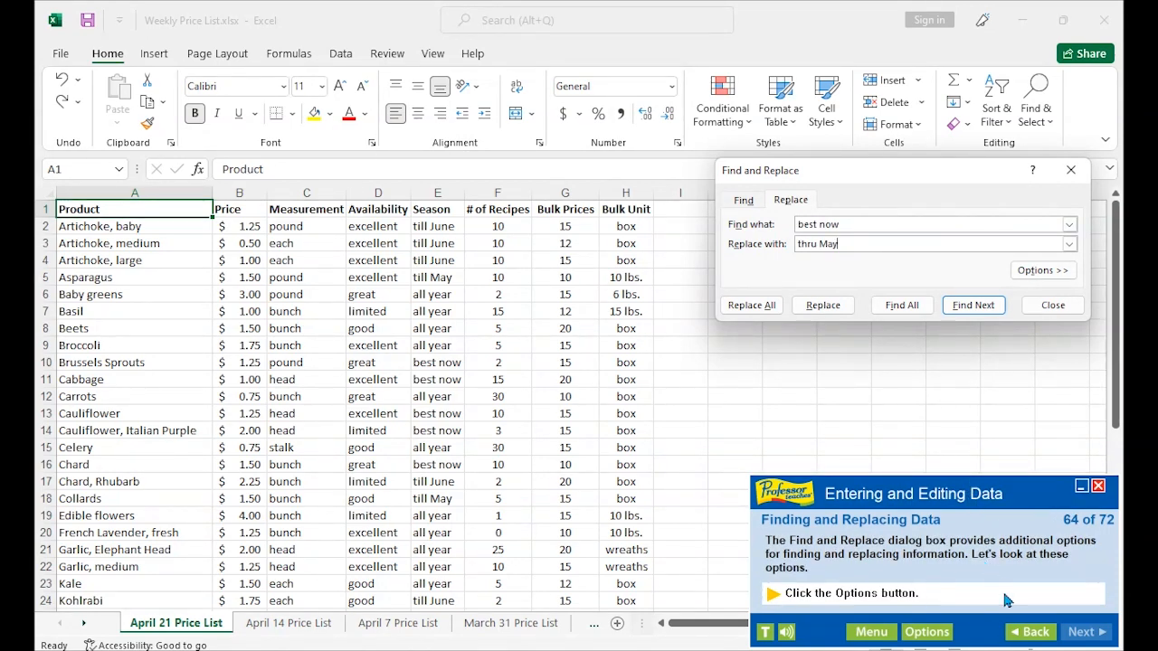
pyautogui.click(1034, 632)
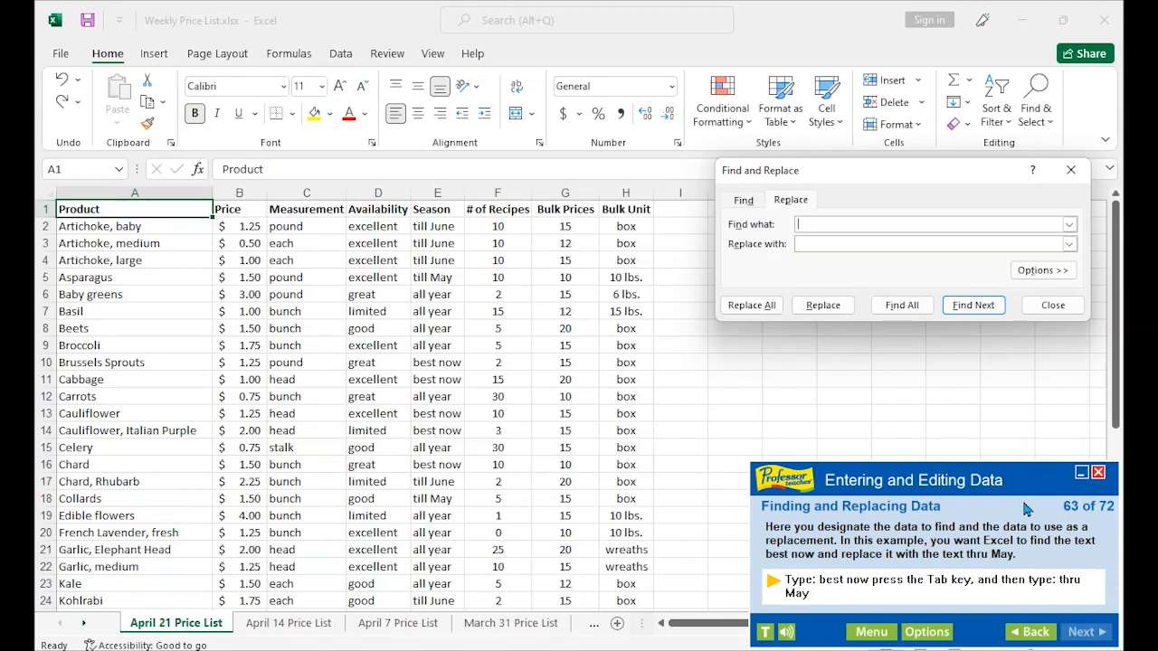
pyautogui.press('pageup')
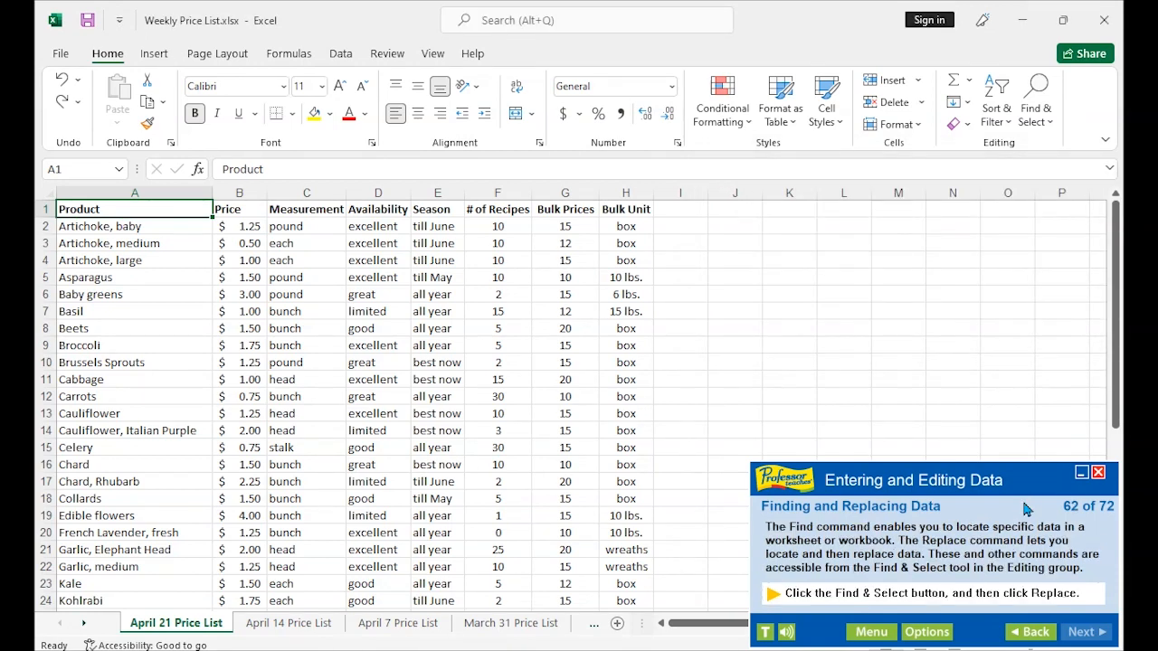
pyautogui.press('pagedown')
pyautogui.press('pagedown')
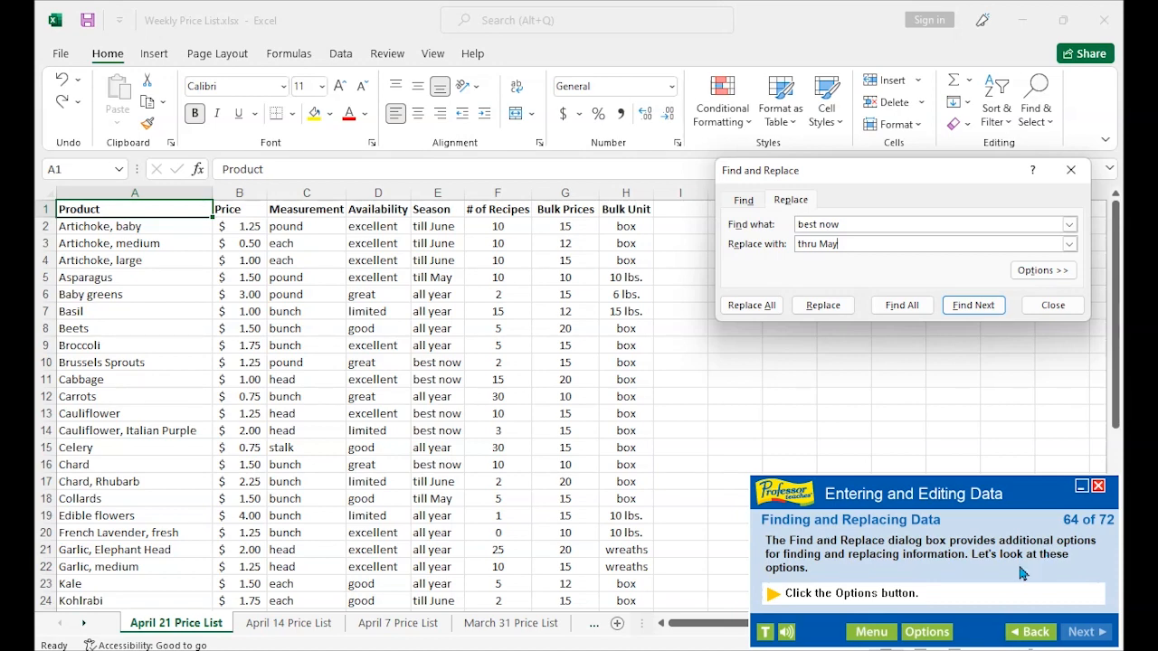
# Expand the search options, search within the Workbook and replace "best now" in cell E10 with "thru May"
pyautogui.hotkey('alt', 't')
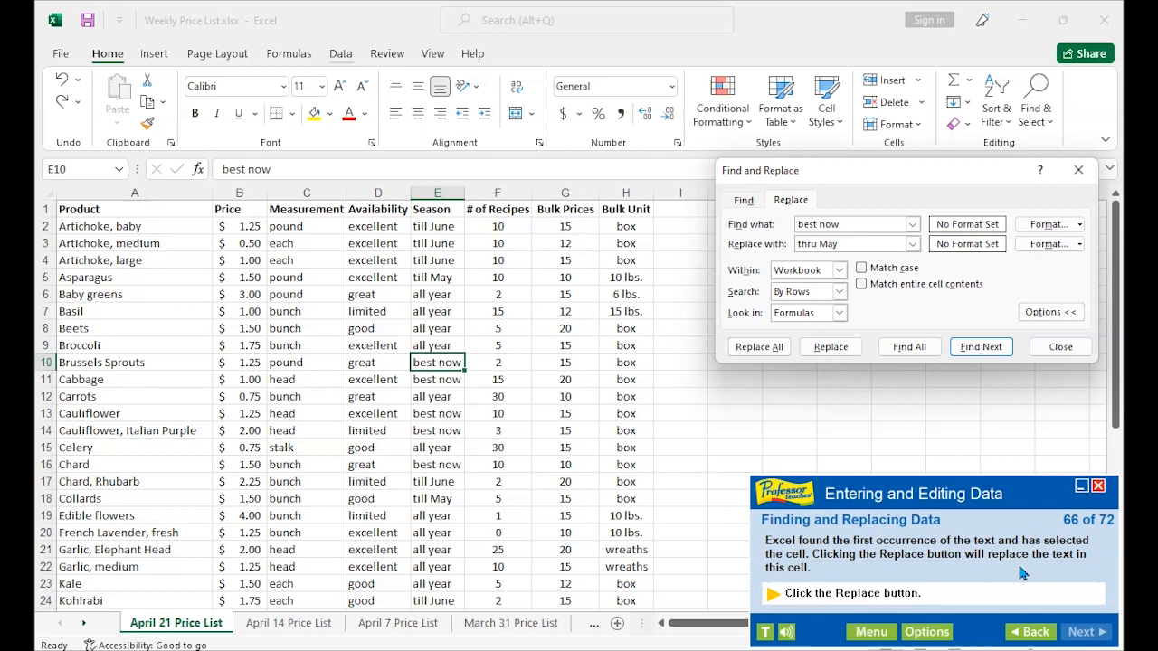
pyautogui.hotkey('alt', 'r')
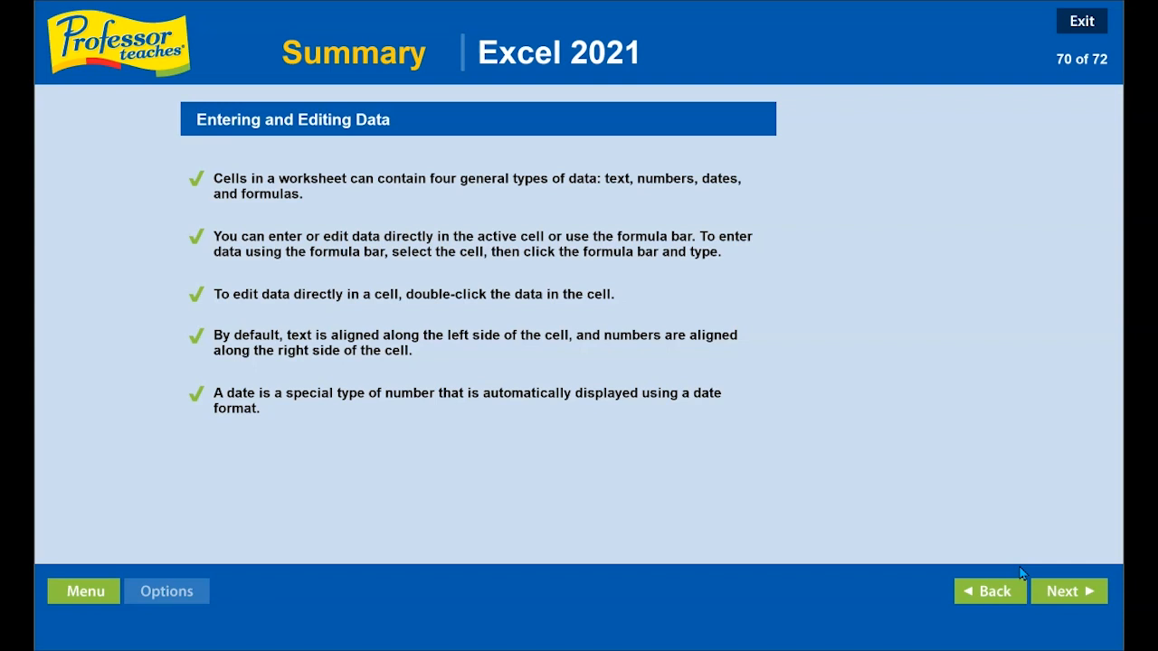
# Page through the Entering and Editing Data chapter summary to its last page
pyautogui.click(1037, 585)
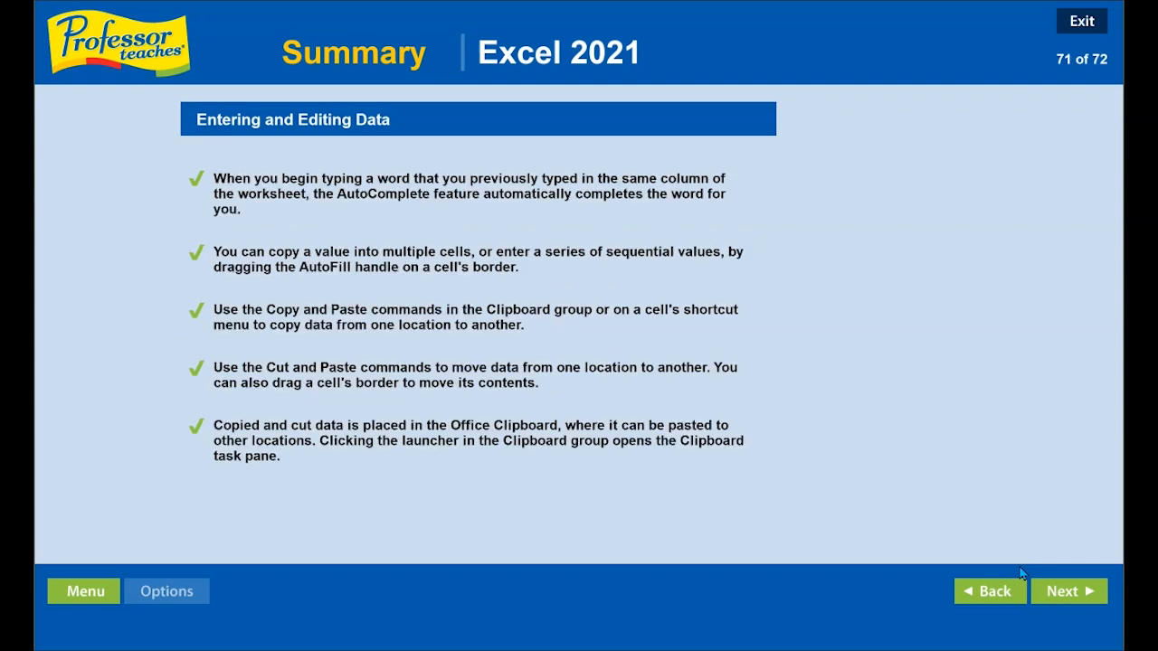
pyautogui.click(1040, 588)
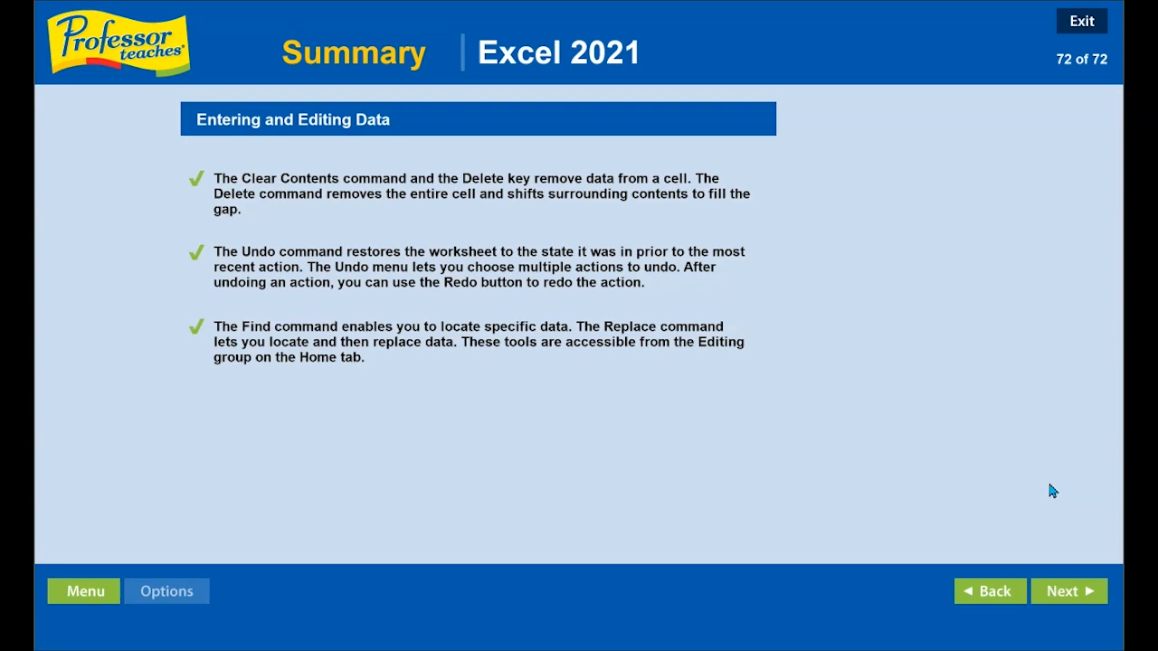